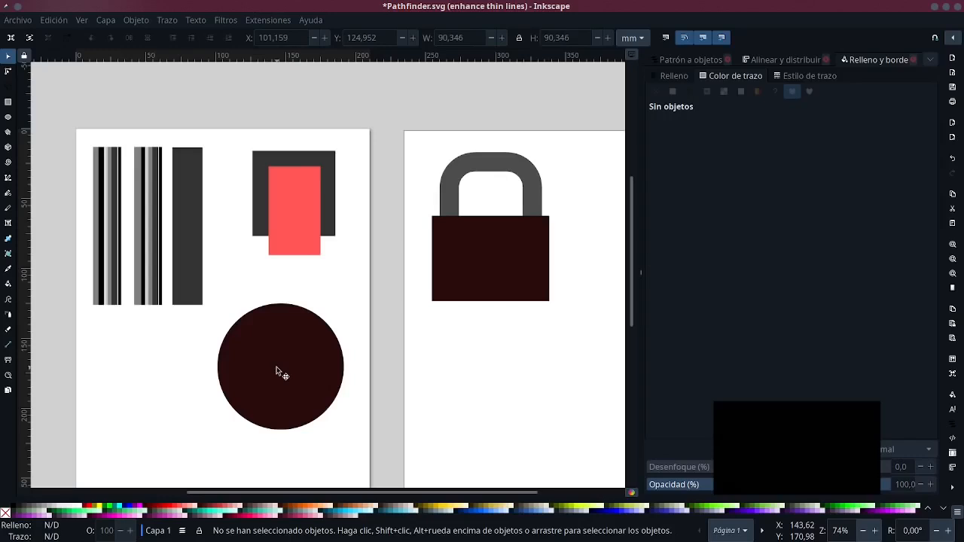
Apply a light blur to the six vertical rectangles of the first striped column
{"action": "left_click_drag", "start_coordinate": [263, 372], "coordinate": [338, 394]}
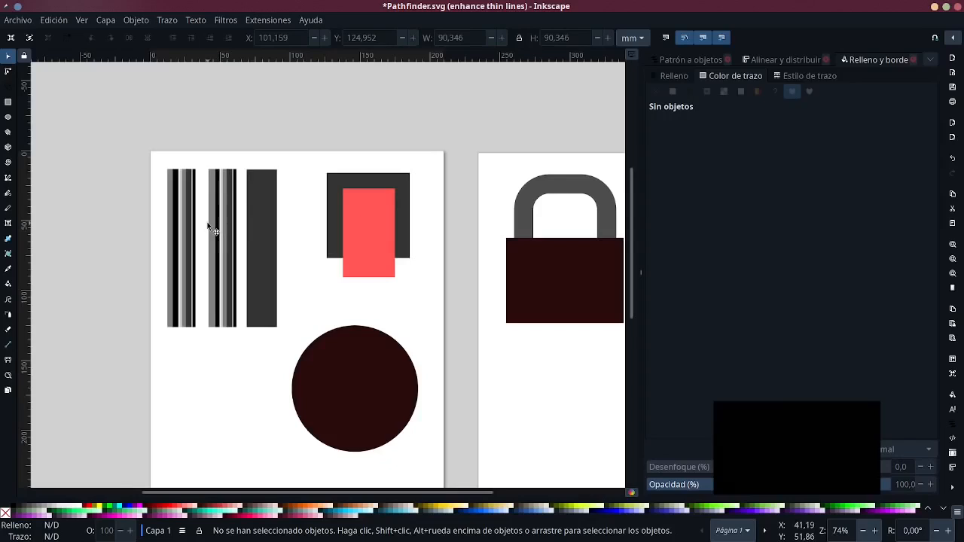
{"action": "scroll", "coordinate": [200, 218], "scroll_direction": "up", "scroll_amount": 2}
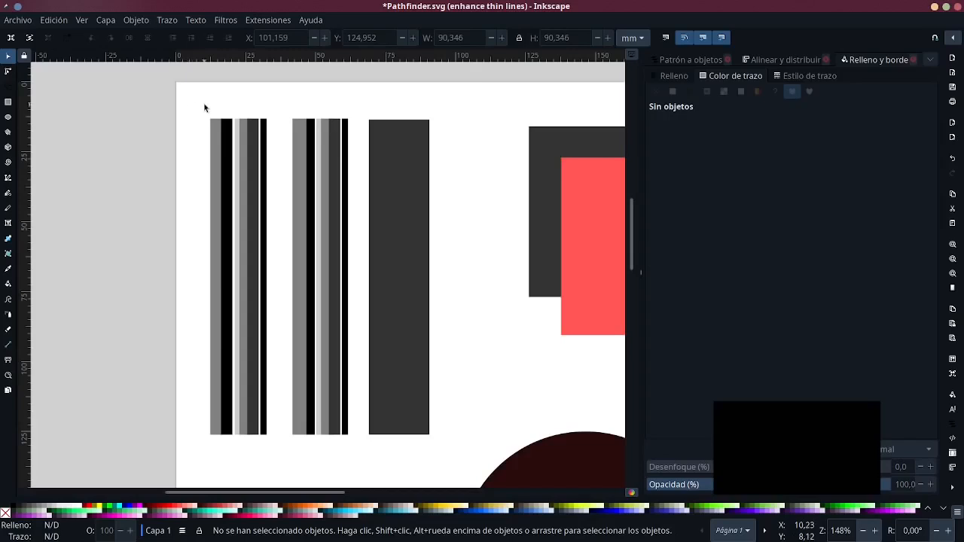
{"action": "mouse_move", "coordinate": [204, 105]}
{"action": "left_mouse_down"}
{"action": "mouse_move", "coordinate": [223, 154]}
{"action": "mouse_move", "coordinate": [228, 397]}
{"action": "mouse_move", "coordinate": [255, 462]}
{"action": "mouse_move", "coordinate": [273, 462]}
{"action": "left_mouse_up"}
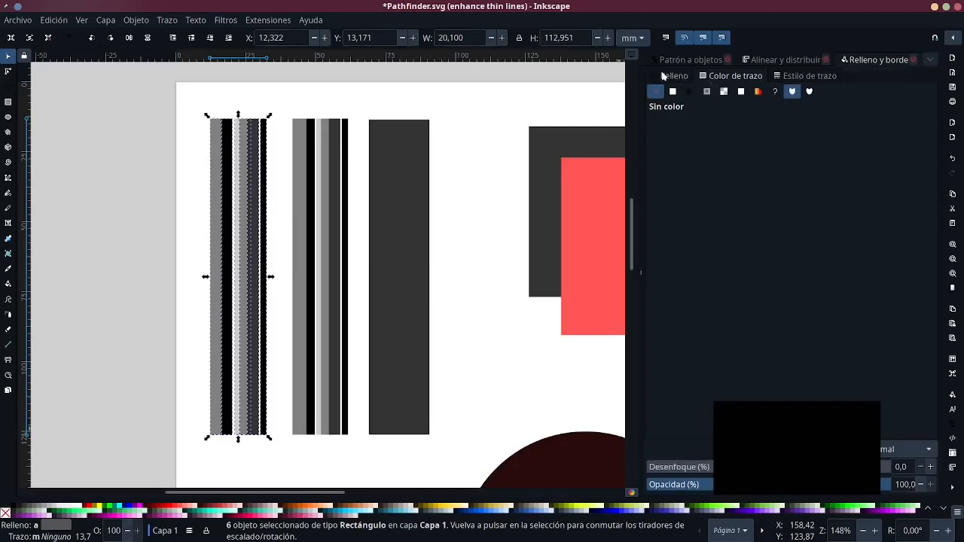
{"action": "left_click", "coordinate": [666, 76]}
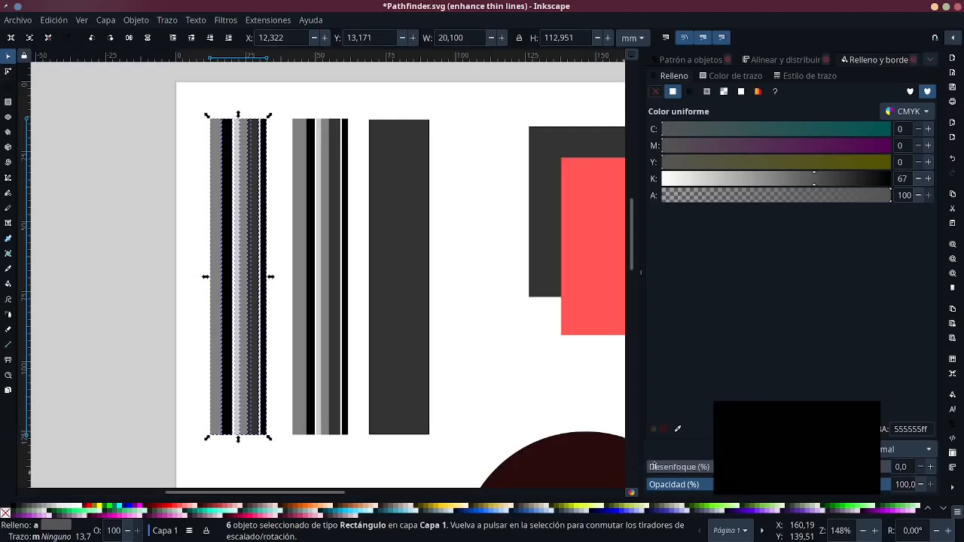
{"action": "left_click_drag", "start_coordinate": [653, 467], "coordinate": [672, 465]}
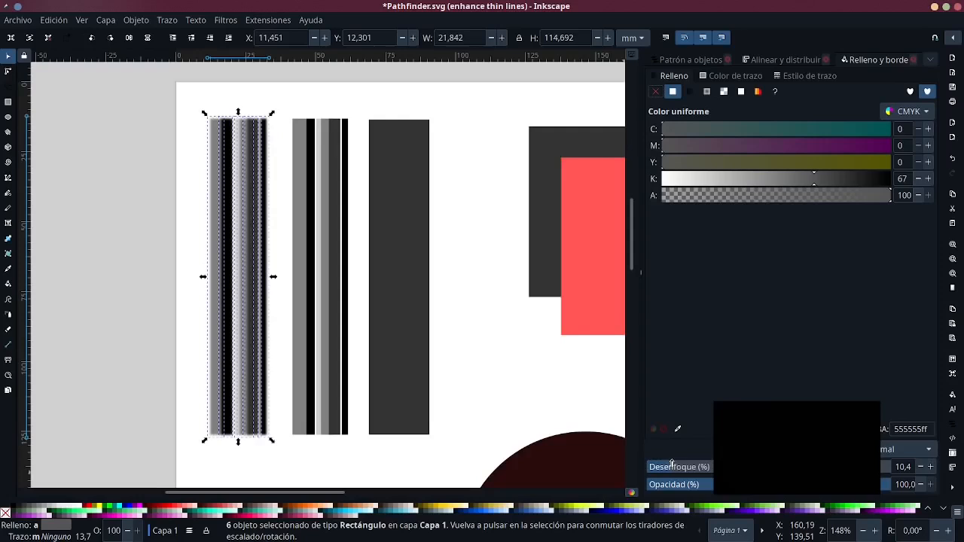
{"action": "left_click", "coordinate": [499, 338]}
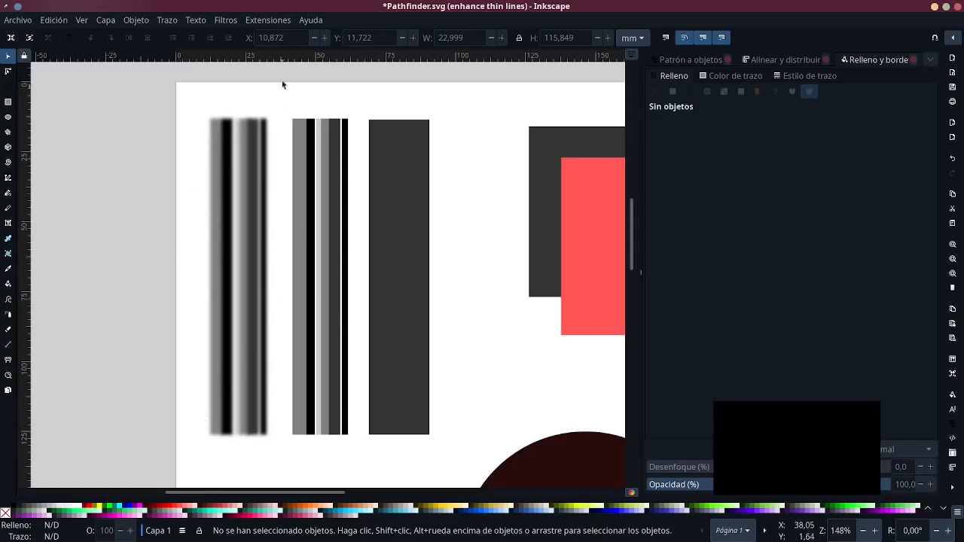
Blur the six rectangles of the second striped column by about 19%
{"action": "left_click_drag", "start_coordinate": [284, 98], "coordinate": [359, 460]}
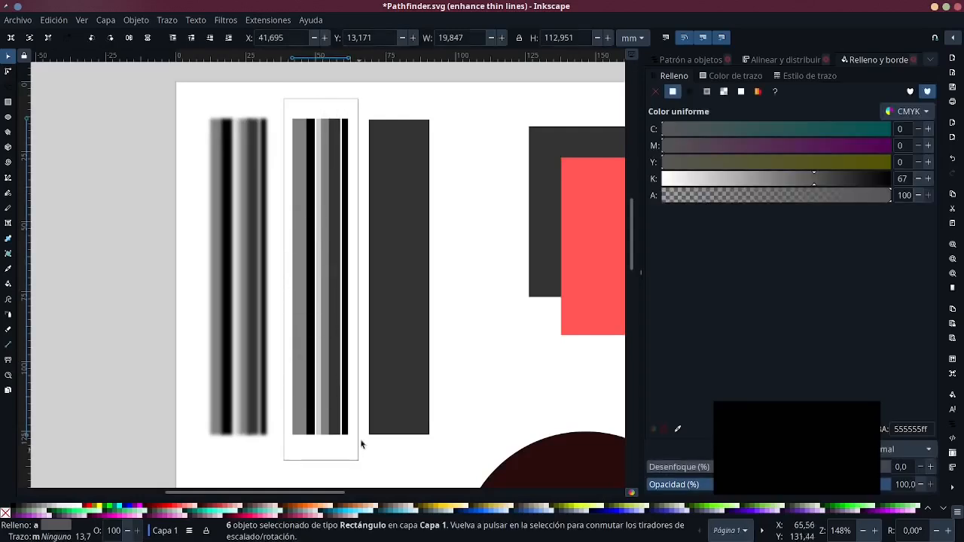
{"action": "left_click", "coordinate": [679, 466]}
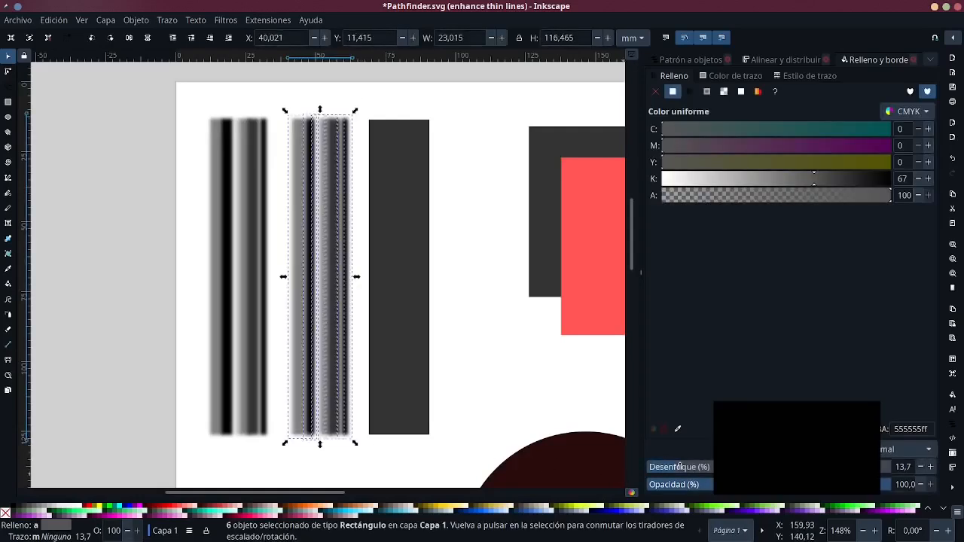
{"action": "mouse_move", "coordinate": [679, 467]}
{"action": "left_mouse_down"}
{"action": "mouse_move", "coordinate": [670, 467]}
{"action": "mouse_move", "coordinate": [711, 464]}
{"action": "mouse_move", "coordinate": [694, 463]}
{"action": "left_mouse_up"}
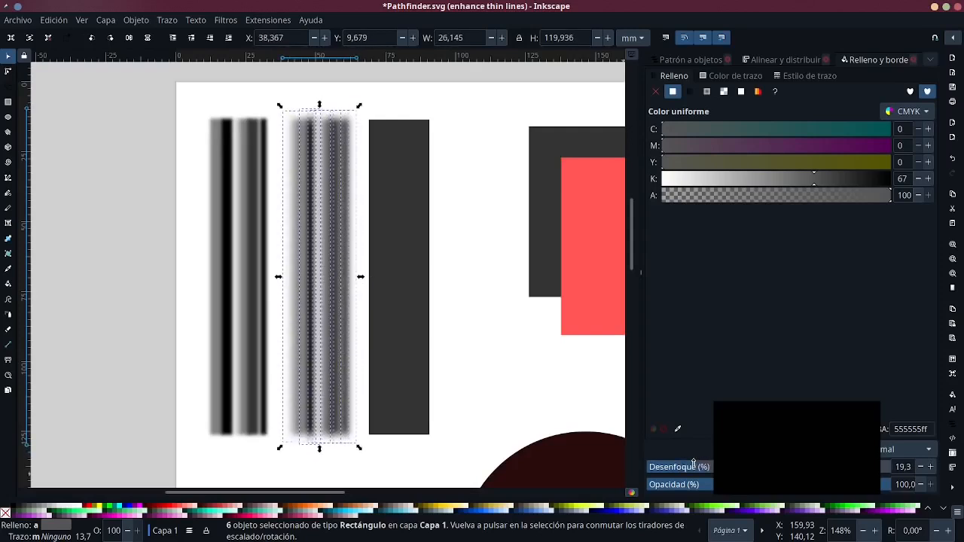
{"action": "left_click", "coordinate": [507, 338]}
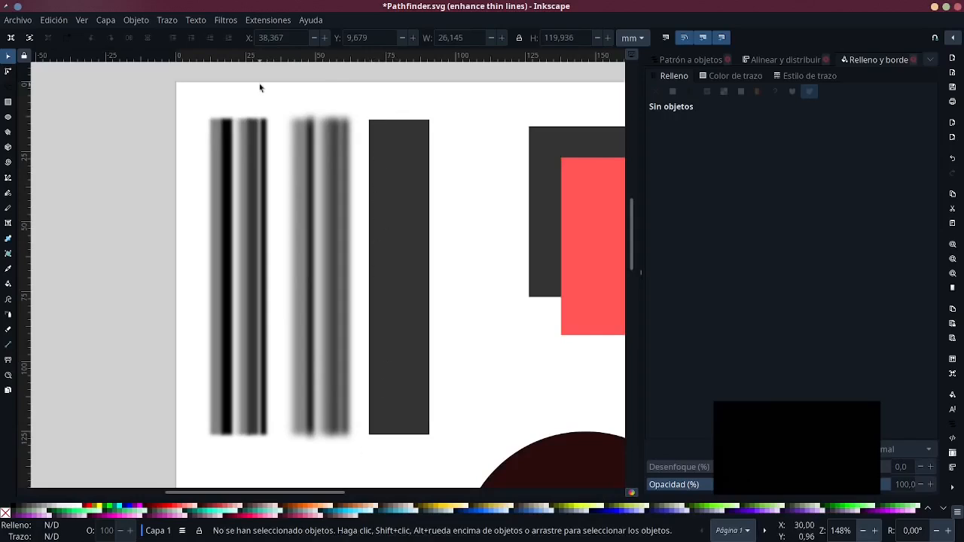
{"action": "left_click_drag", "start_coordinate": [268, 89], "coordinate": [350, 450]}
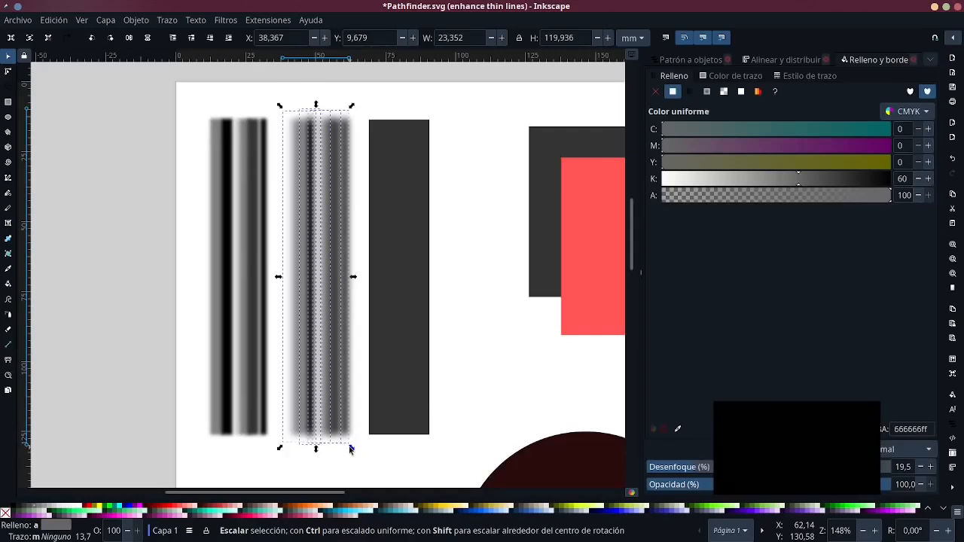
{"action": "left_click", "coordinate": [490, 392]}
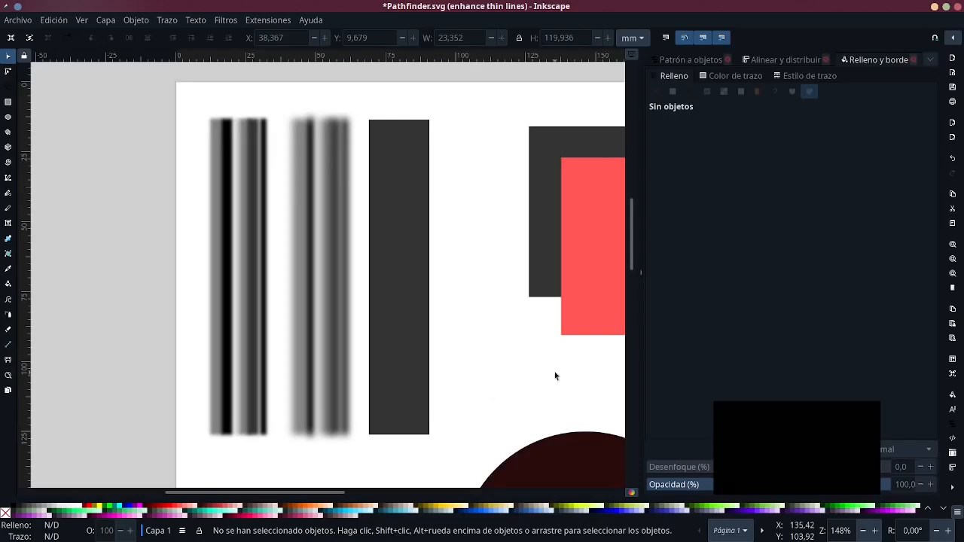
Cover the blurred outer side edges of the first striped column with white rectangles about 9.2 by 124.4 mm
{"action": "left_click", "coordinate": [8, 101]}
{"action": "left_click_drag", "start_coordinate": [196, 101], "coordinate": [221, 448]}
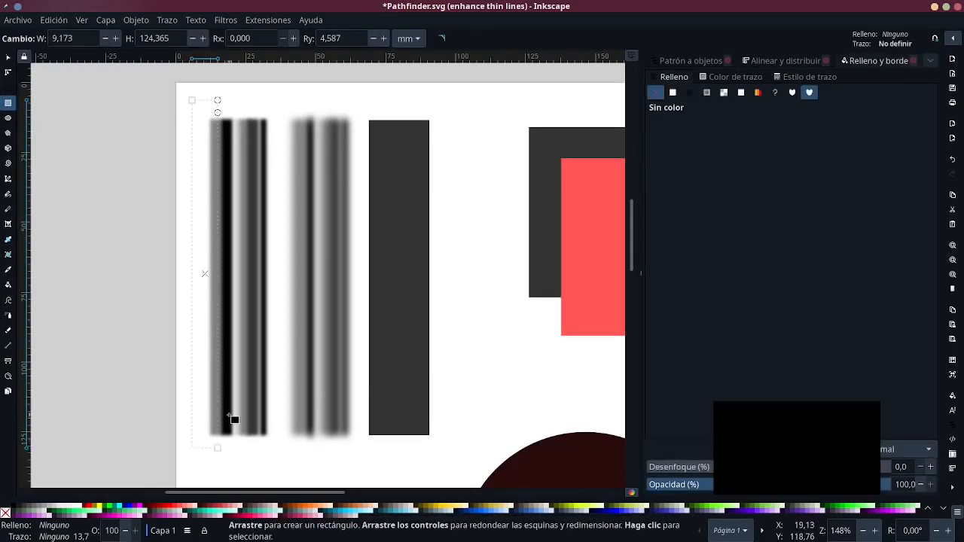
{"action": "left_click", "coordinate": [79, 511]}
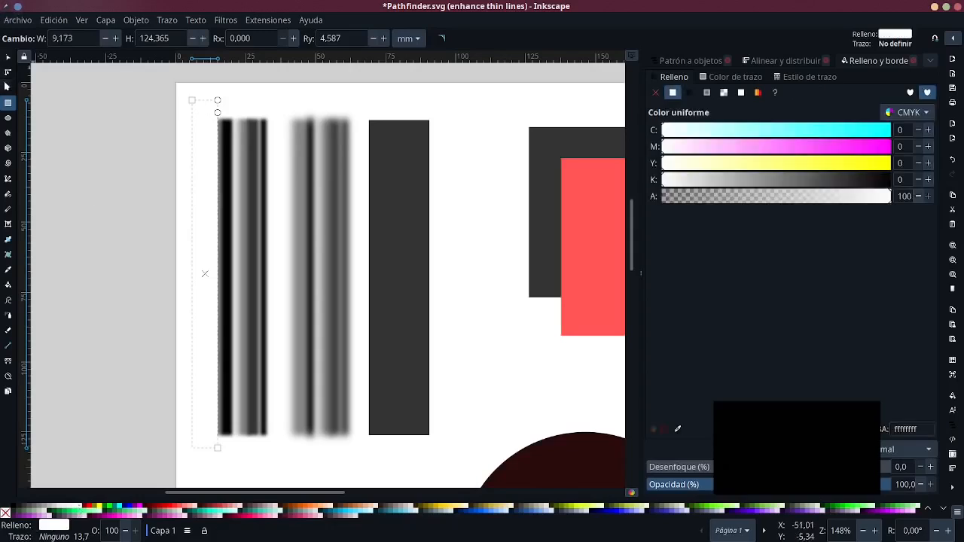
{"action": "left_click", "coordinate": [8, 58]}
{"action": "left_click_drag", "start_coordinate": [202, 167], "coordinate": [275, 176]}
{"action": "left_click", "coordinate": [160, 191]}
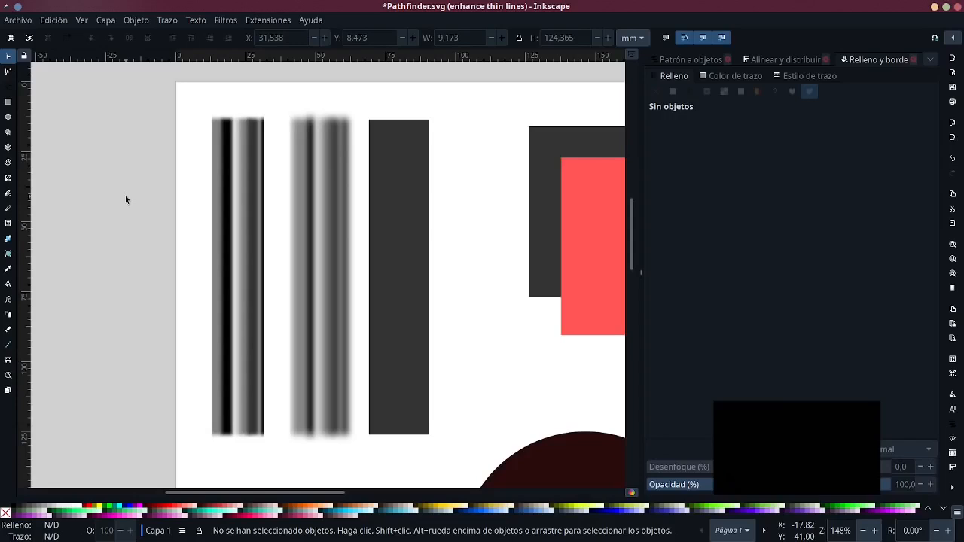
Widen the tall dark grey rectangle beside the striped columns to about 48.5 mm
{"action": "left_click_drag", "start_coordinate": [447, 290], "coordinate": [306, 277]}
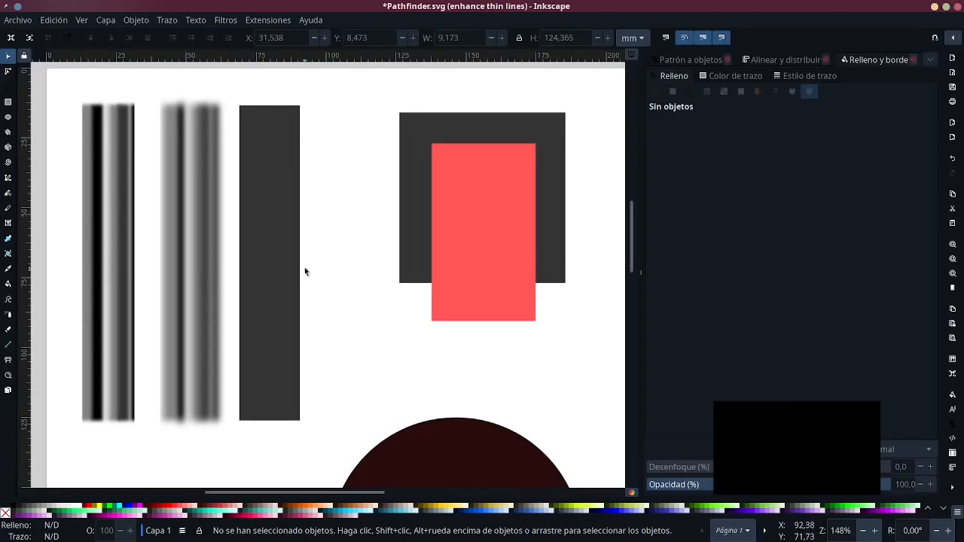
{"action": "left_click", "coordinate": [271, 294]}
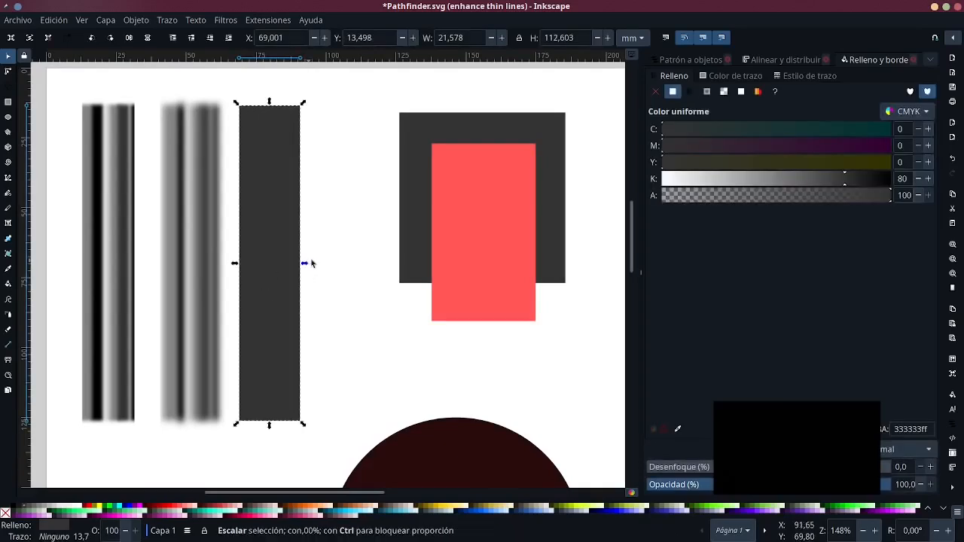
{"action": "left_click_drag", "start_coordinate": [311, 262], "coordinate": [387, 262]}
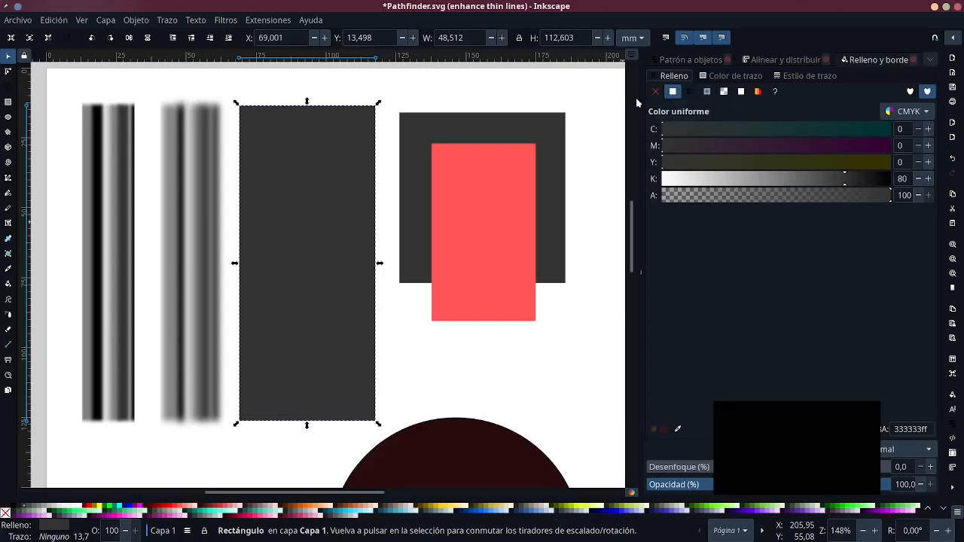
Give the widened grey rectangle a linear gradient fill and show its gradient handles on the canvas
{"action": "left_click", "coordinate": [689, 96]}
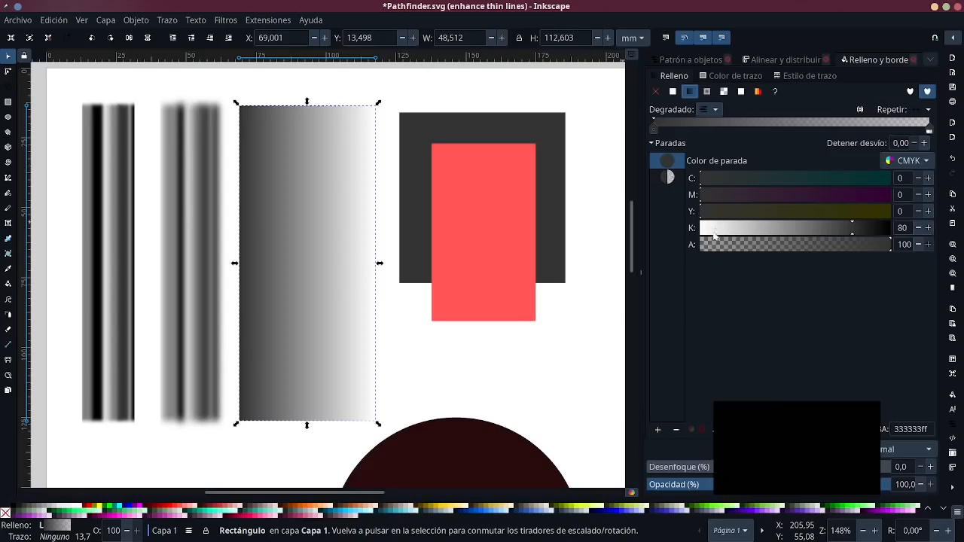
{"action": "left_click", "coordinate": [668, 178]}
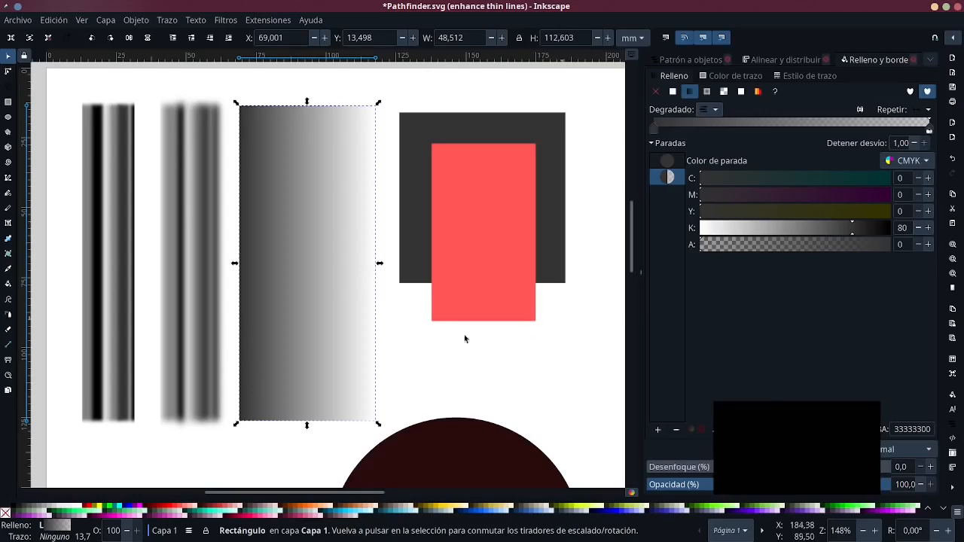
{"action": "left_click", "coordinate": [292, 195]}
{"action": "key", "text": "r"}
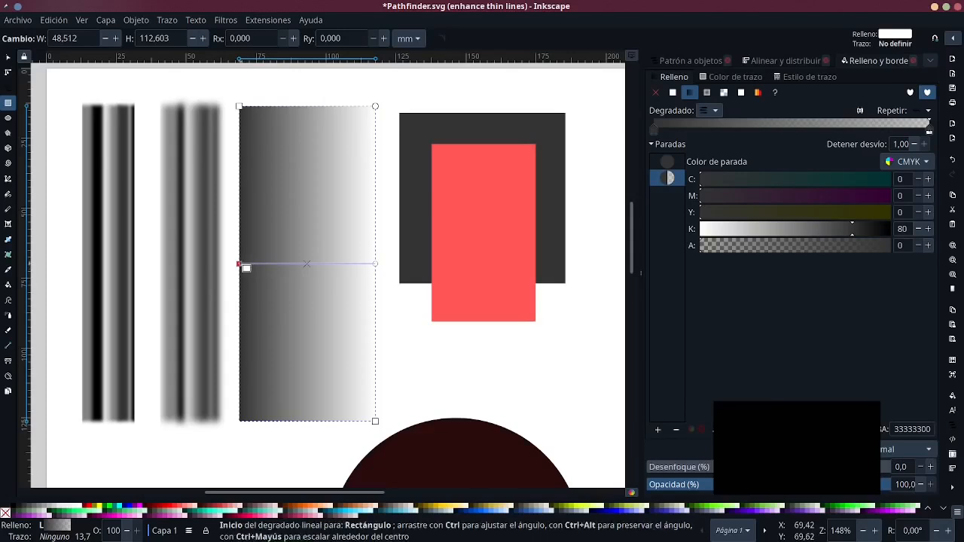
{"action": "left_click", "coordinate": [243, 265]}
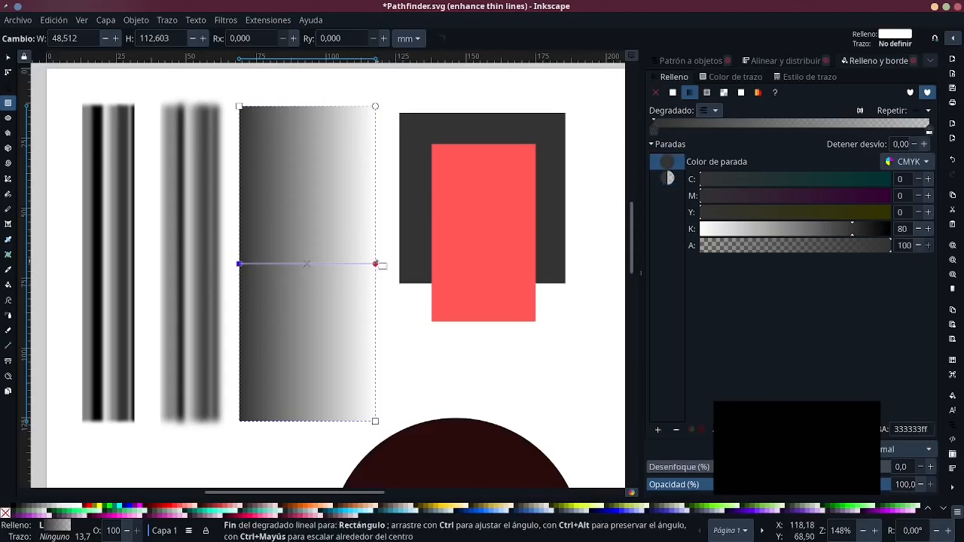
Set the gradient's end stop to M 4, Y 24, K 32, A 100 and the start stop's yellow to 28
{"action": "left_click", "coordinate": [374, 263]}
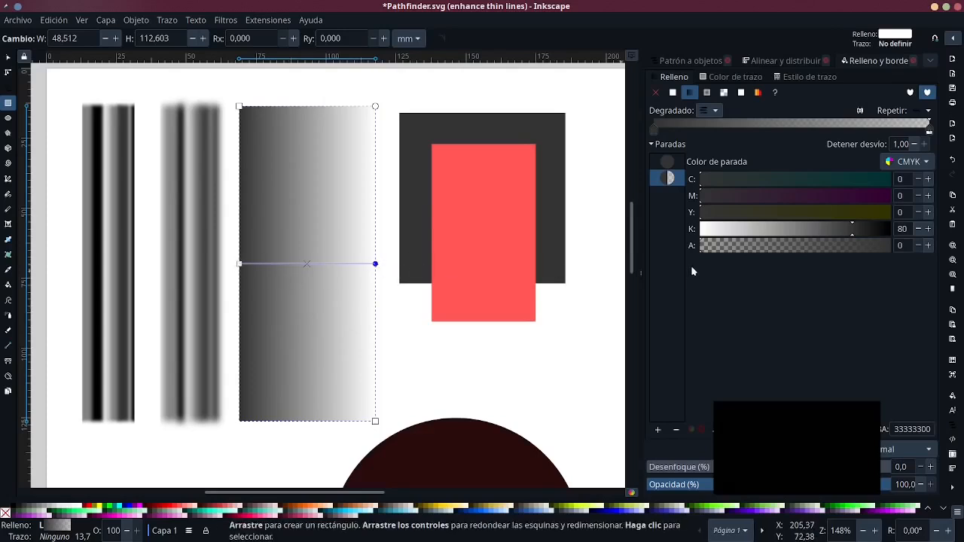
{"action": "left_click_drag", "start_coordinate": [728, 245], "coordinate": [892, 246]}
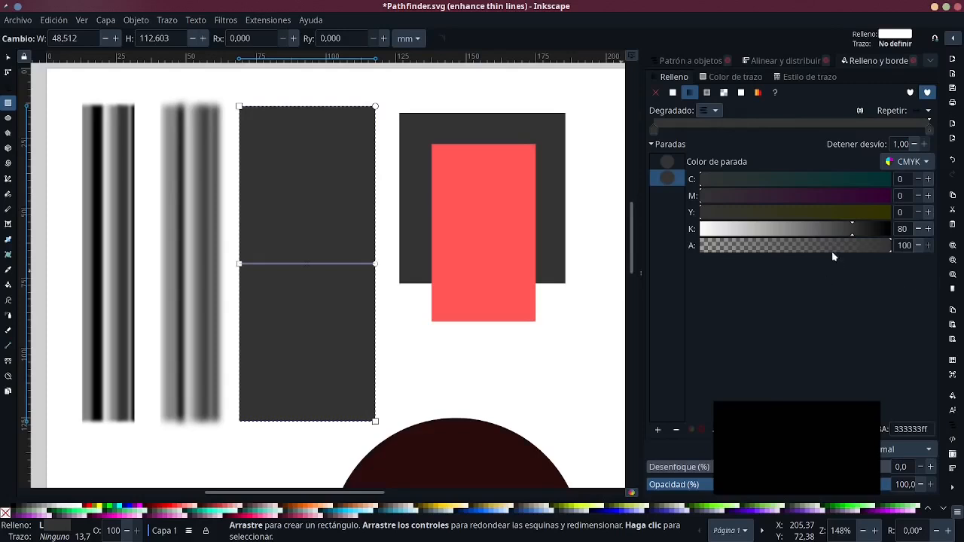
{"action": "left_click_drag", "start_coordinate": [850, 231], "coordinate": [760, 237]}
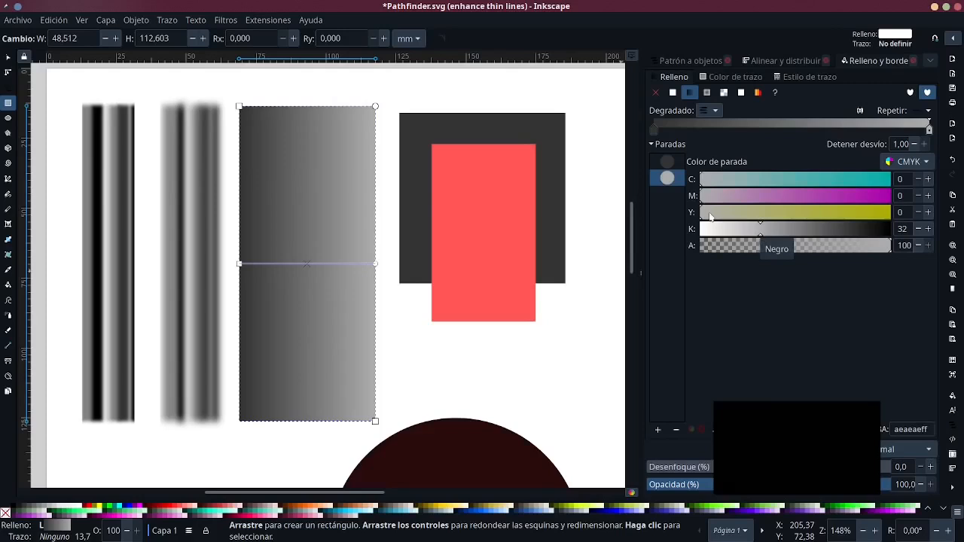
{"action": "left_click_drag", "start_coordinate": [709, 216], "coordinate": [747, 216]}
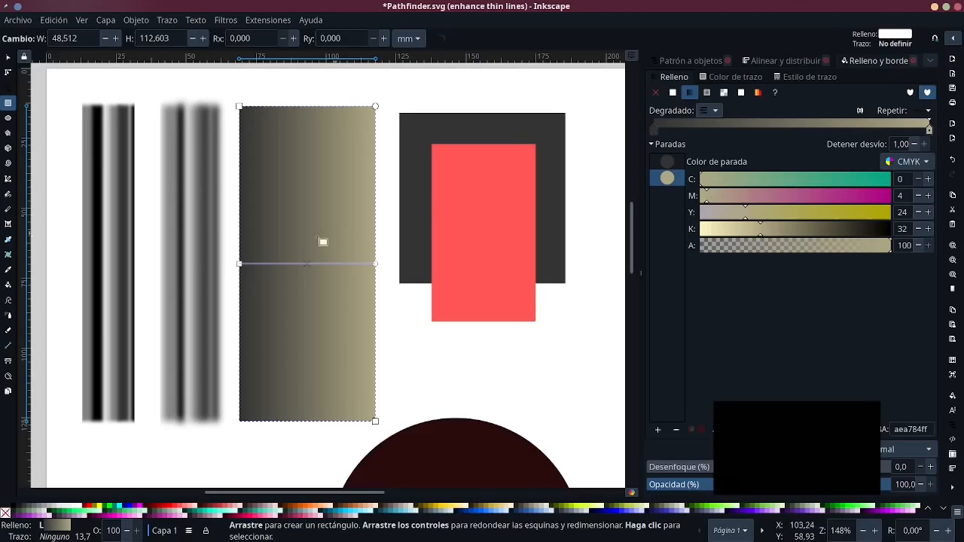
{"action": "left_click", "coordinate": [244, 267]}
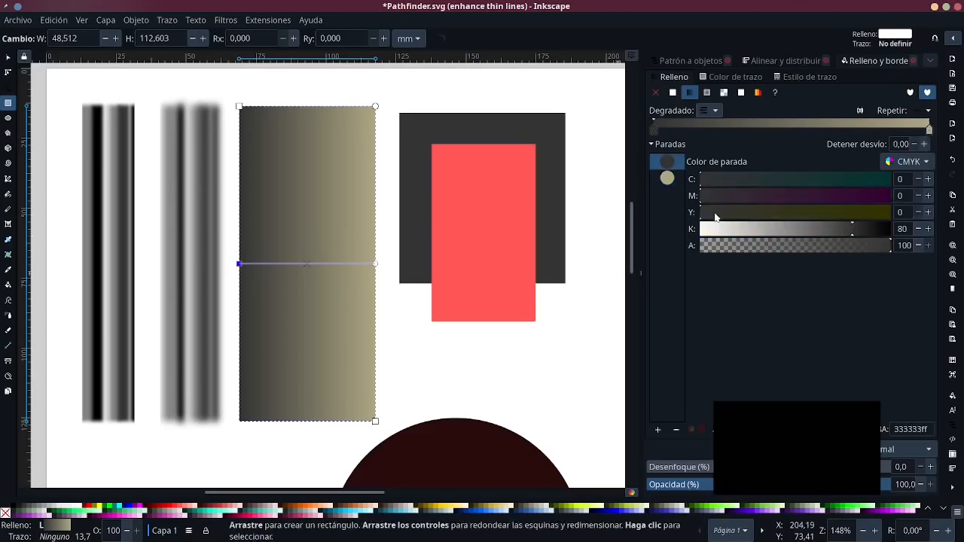
{"action": "left_click_drag", "start_coordinate": [716, 214], "coordinate": [751, 214]}
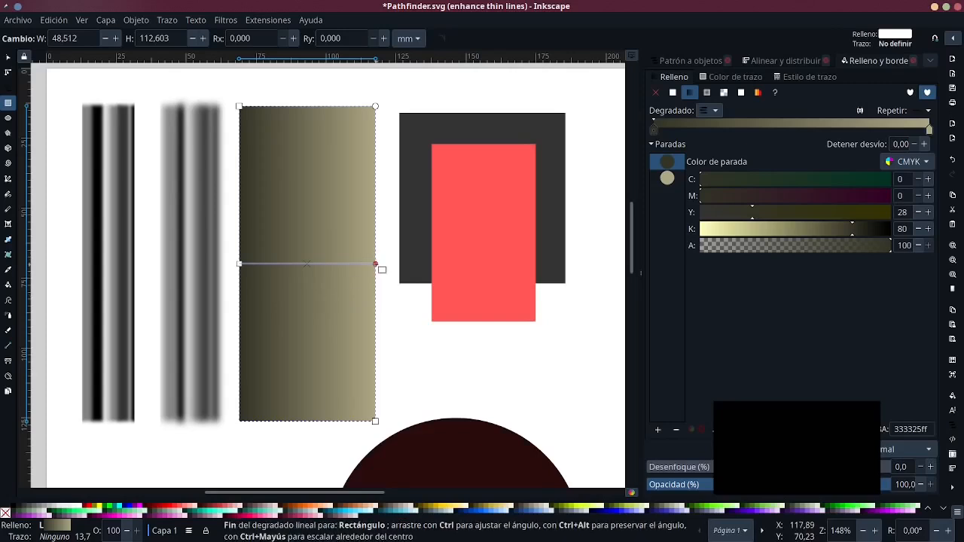
Reposition the gradient's start and end handles so it spans the rectangle's width at a slight upward tilt
{"action": "left_click_drag", "start_coordinate": [375, 264], "coordinate": [366, 146]}
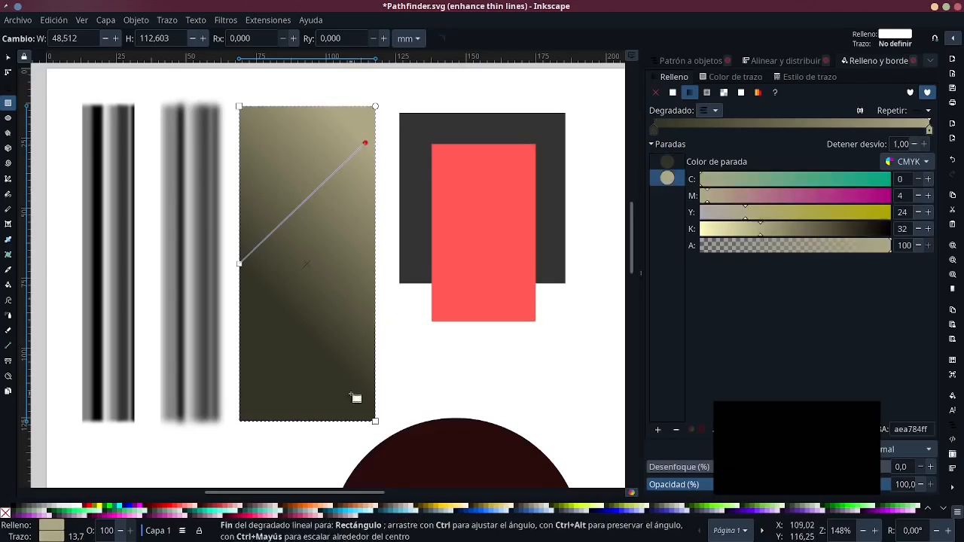
{"action": "left_click_drag", "start_coordinate": [351, 393], "coordinate": [348, 210]}
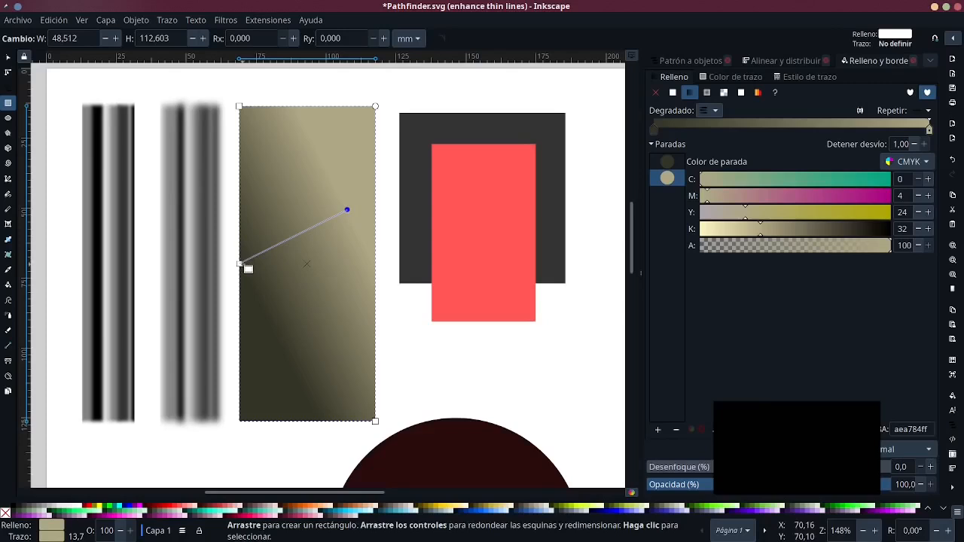
{"action": "left_click_drag", "start_coordinate": [246, 265], "coordinate": [241, 232]}
{"action": "left_click_drag", "start_coordinate": [348, 210], "coordinate": [374, 216]}
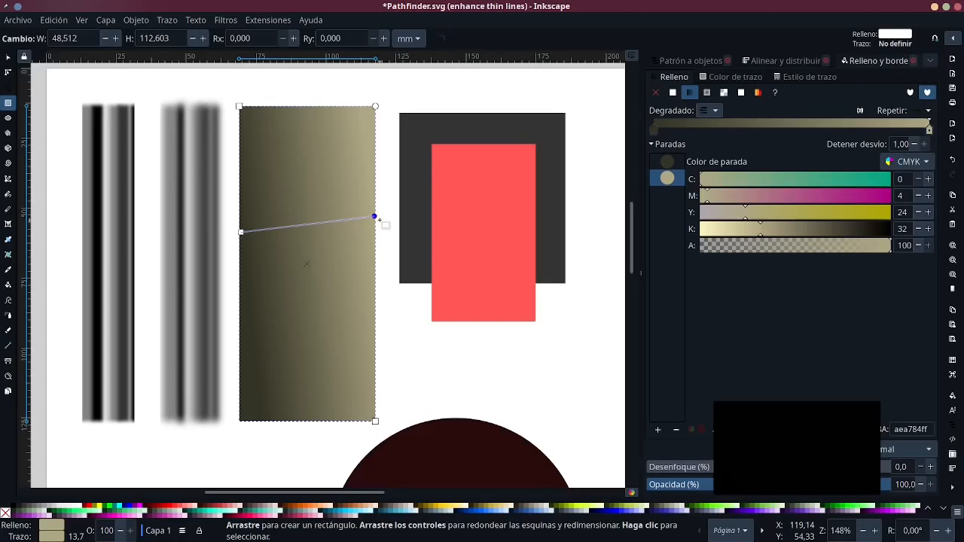
Add a middle stop to the gradient at offset 0.13 and level the gradient line to nearly horizontal
{"action": "left_click", "coordinate": [658, 431]}
{"action": "scroll", "coordinate": [259, 228], "scroll_direction": "up", "scroll_amount": 4}
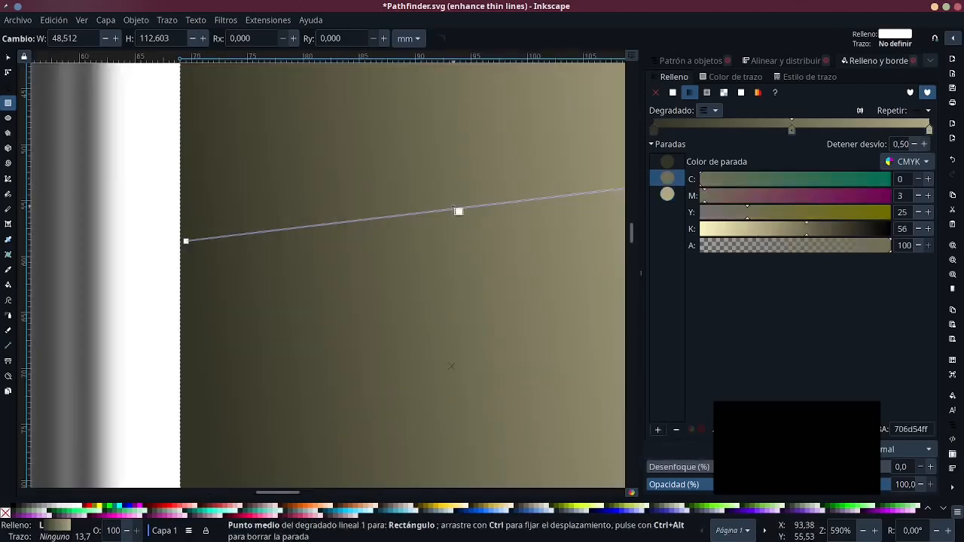
{"action": "left_click_drag", "start_coordinate": [458, 213], "coordinate": [260, 231]}
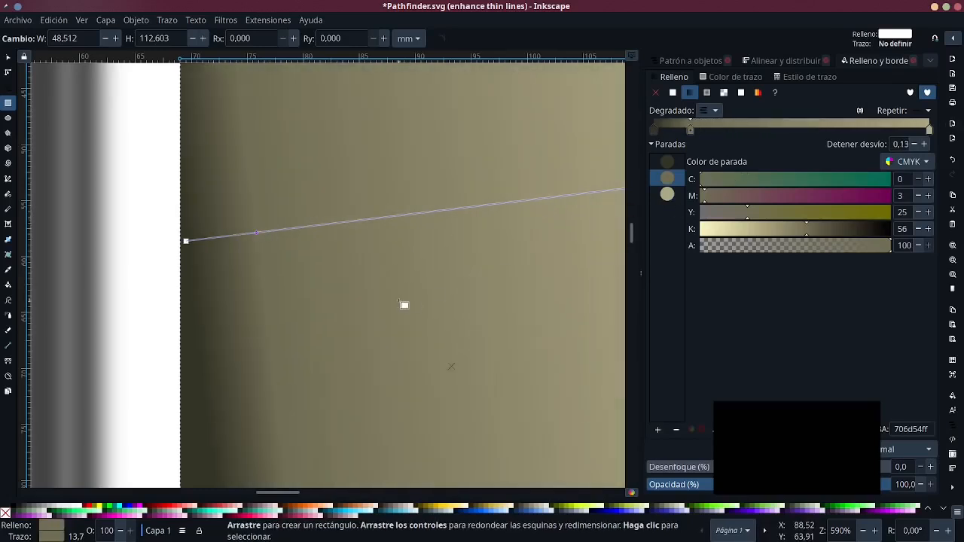
{"action": "scroll", "coordinate": [394, 308], "scroll_direction": "down", "scroll_amount": 4, "text": "ctrl"}
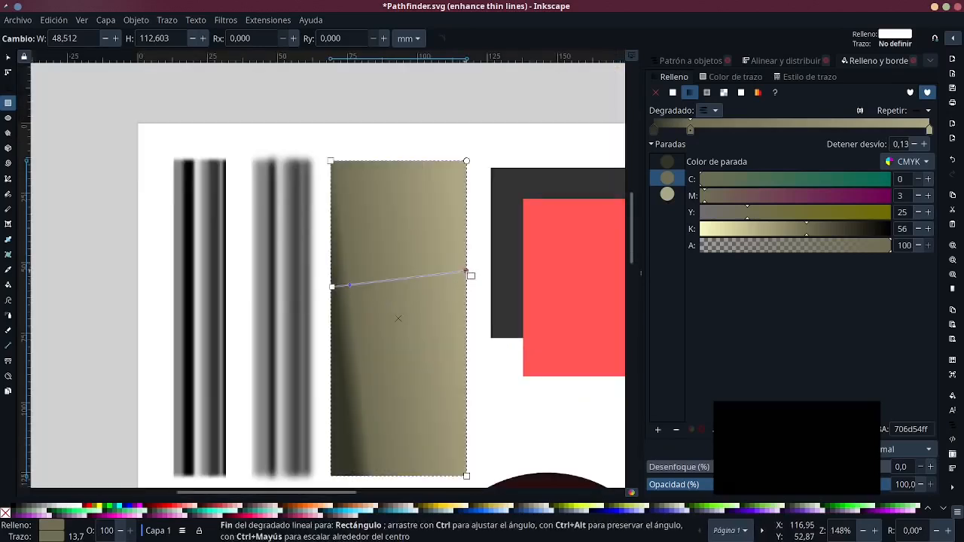
{"action": "left_click_drag", "start_coordinate": [466, 272], "coordinate": [467, 285]}
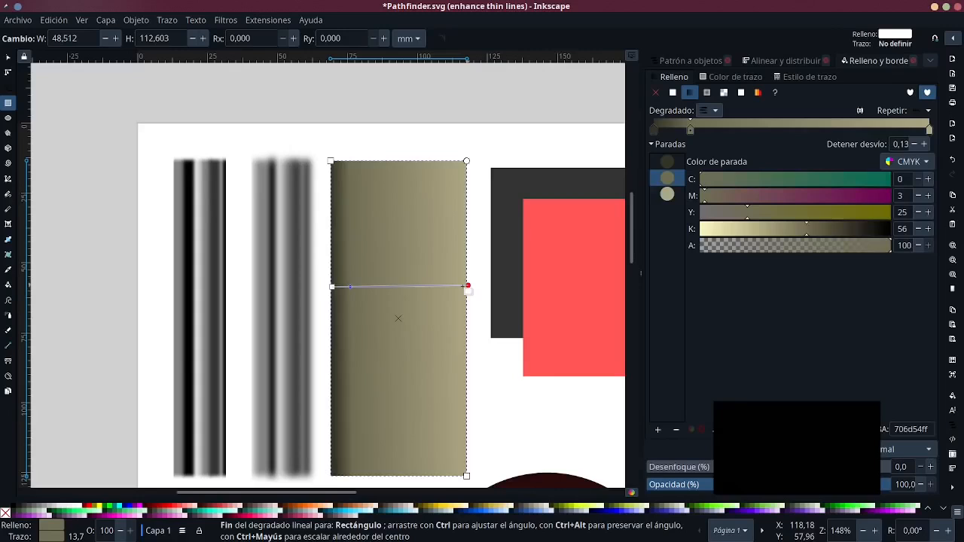
Add a stop between the gradient's 0.13 stop and its end stop, and place it at offset 0.85
{"action": "left_click", "coordinate": [353, 291]}
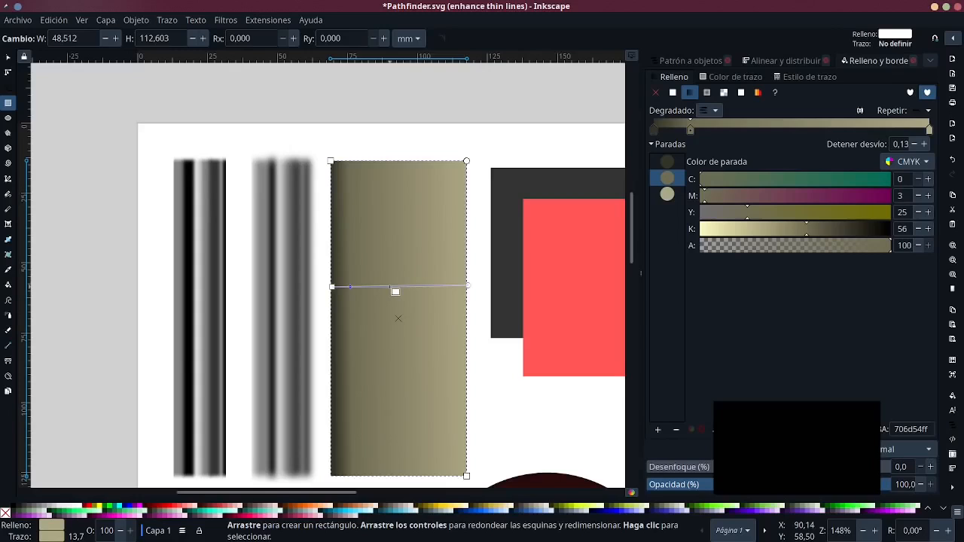
{"action": "left_click", "coordinate": [658, 429]}
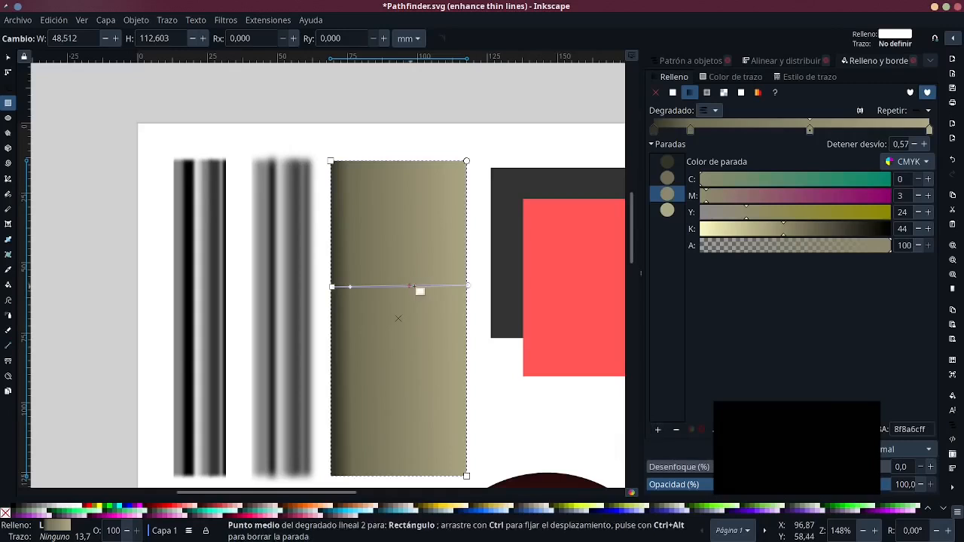
{"action": "left_click_drag", "start_coordinate": [414, 287], "coordinate": [447, 287]}
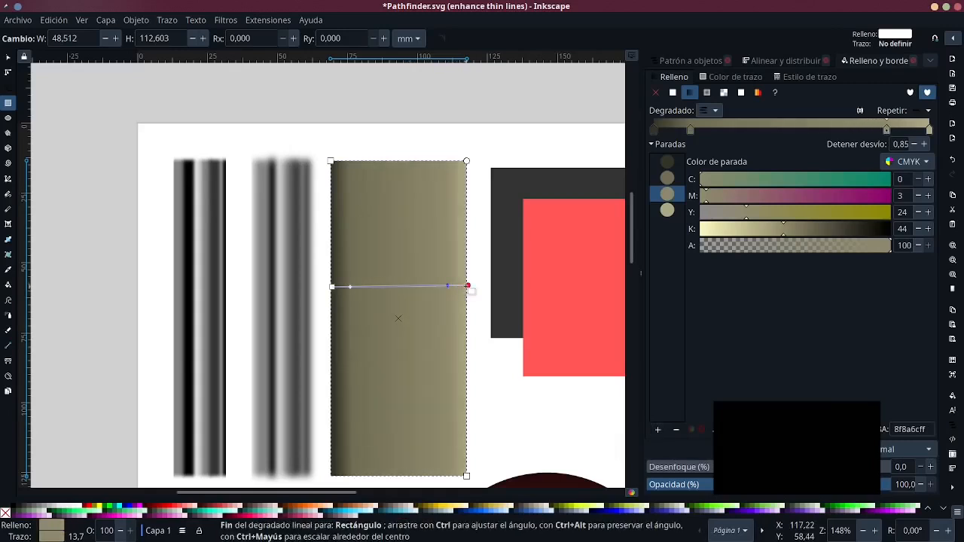
Darken the gradient's end stop to M 4, Y 23, K 58 and shift the adjacent stop to offset 0.89
{"action": "left_click", "coordinate": [467, 286]}
{"action": "left_click_drag", "start_coordinate": [765, 228], "coordinate": [811, 219]}
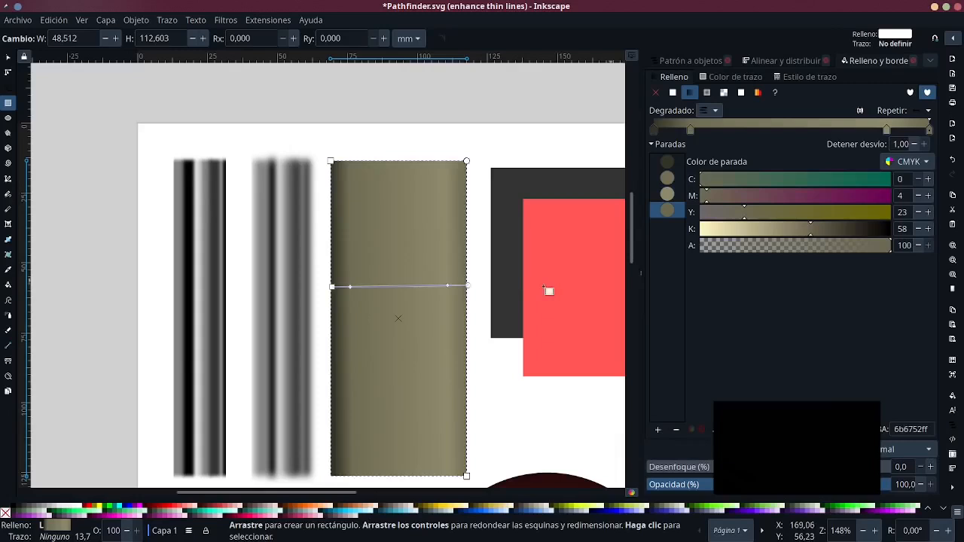
{"action": "left_click_drag", "start_coordinate": [447, 285], "coordinate": [455, 286]}
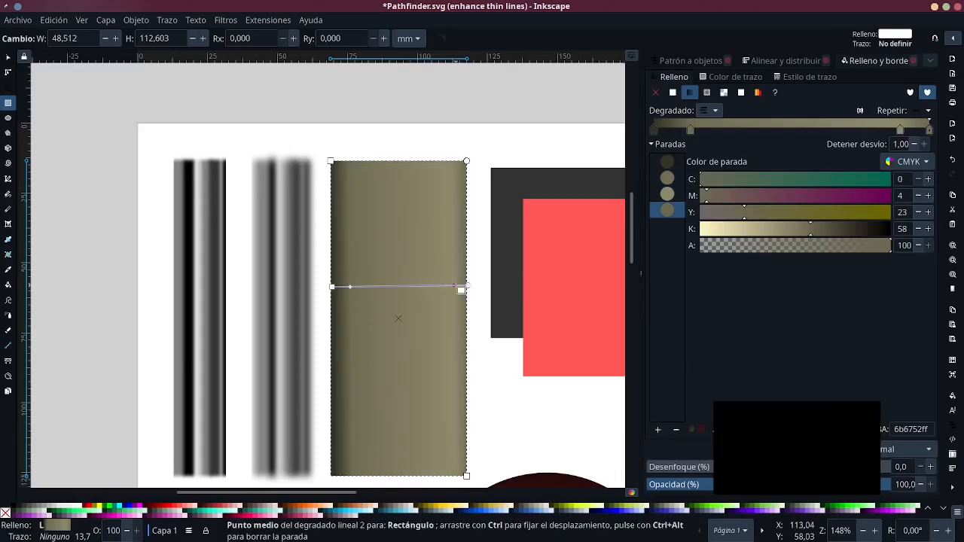
Add a highlight stop just before the end stop with M 5, Y 24, K 11 at offset 0.91, and move the preceding stop inward
{"action": "left_click", "coordinate": [455, 287]}
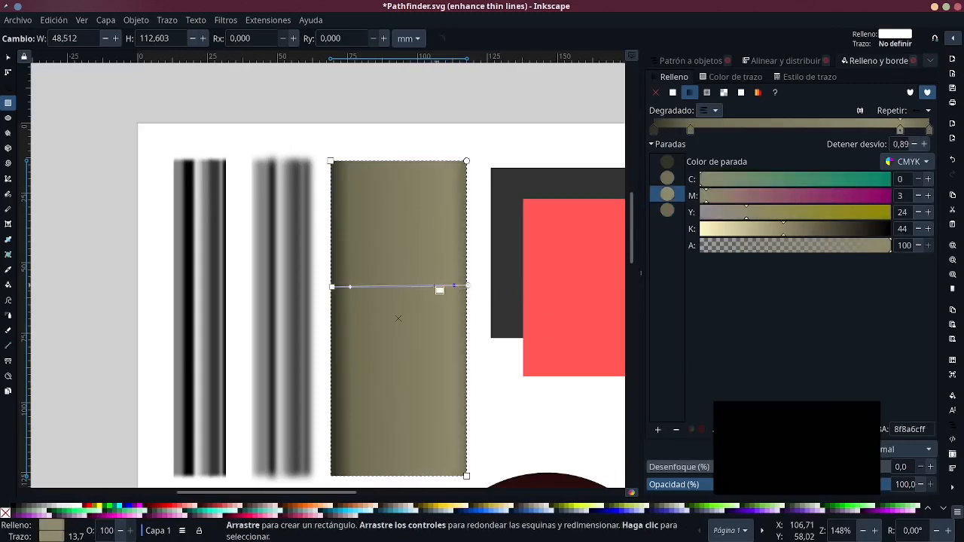
{"action": "left_click", "coordinate": [658, 431]}
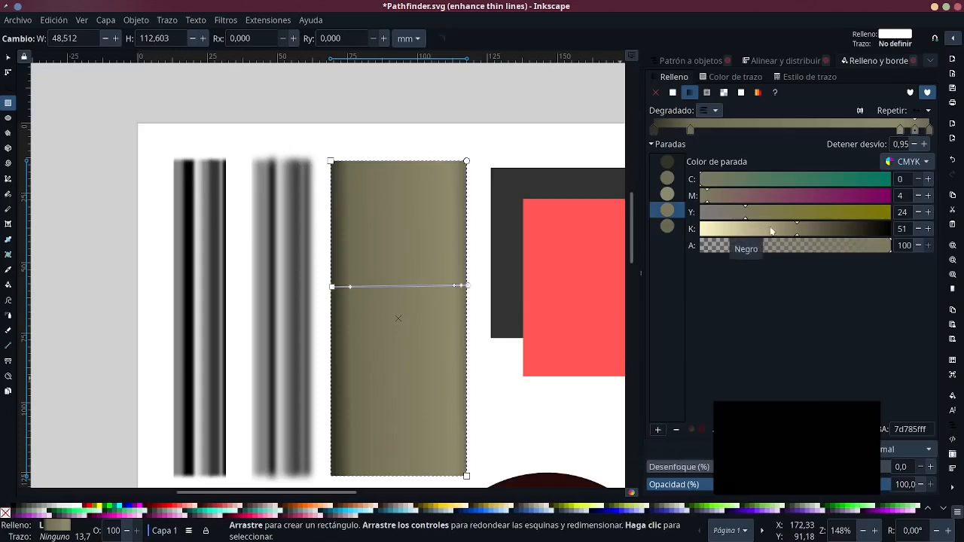
{"action": "left_click_drag", "start_coordinate": [771, 230], "coordinate": [719, 230]}
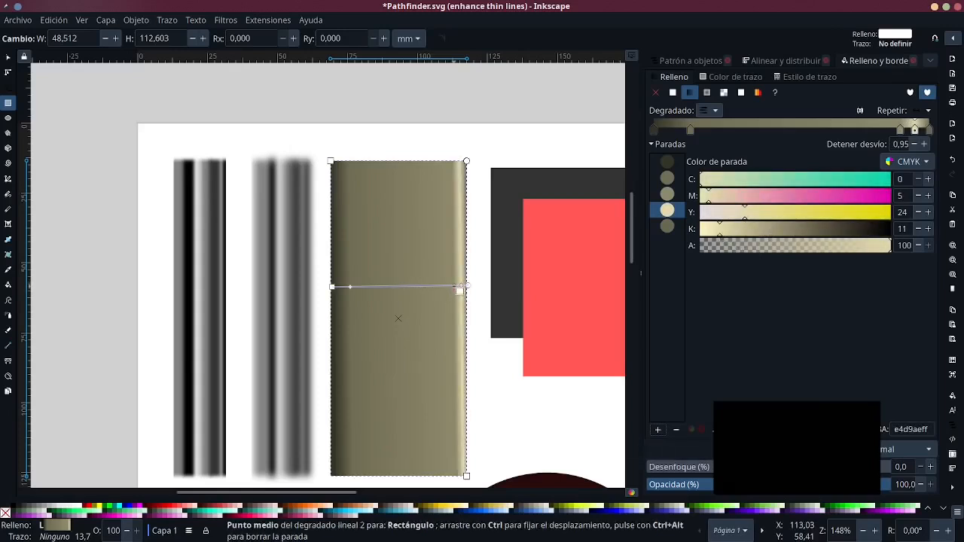
{"action": "mouse_move", "coordinate": [459, 289]}
{"action": "left_mouse_down"}
{"action": "mouse_move", "coordinate": [437, 287]}
{"action": "mouse_move", "coordinate": [456, 286]}
{"action": "left_mouse_up"}
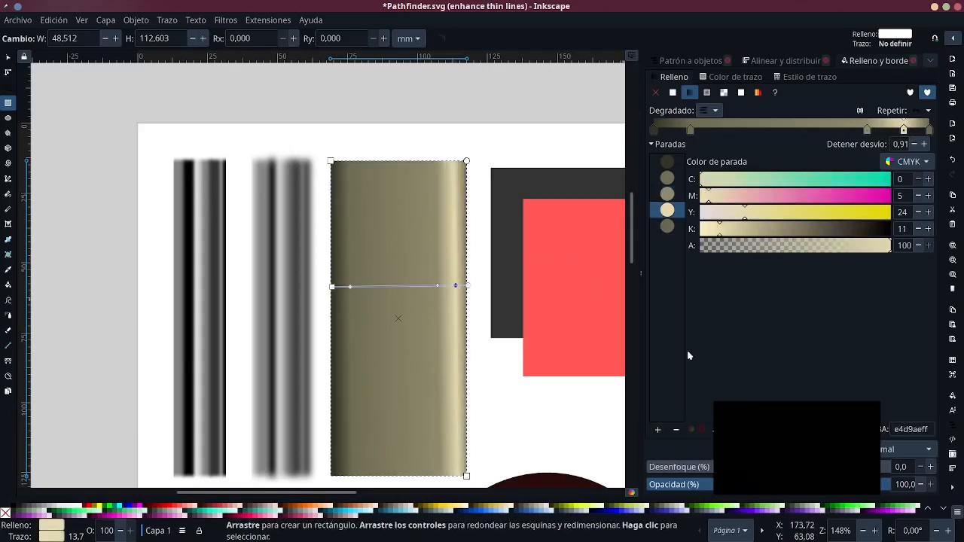
{"action": "left_click", "coordinate": [666, 228]}
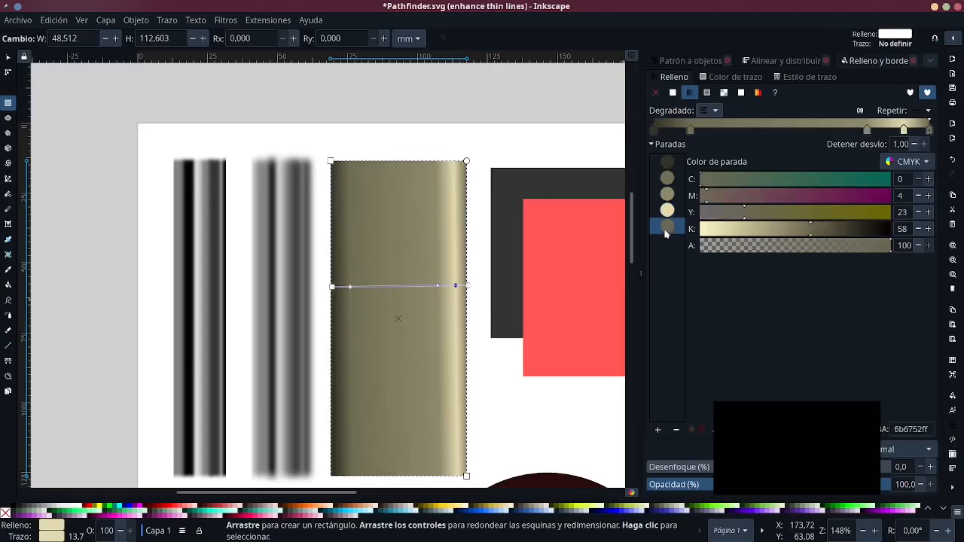
Add stops at offsets 0.29 and 0.42, move the second one to 0.79, and adjust the neighbouring stop before the highlight
{"action": "double_click", "coordinate": [735, 127]}
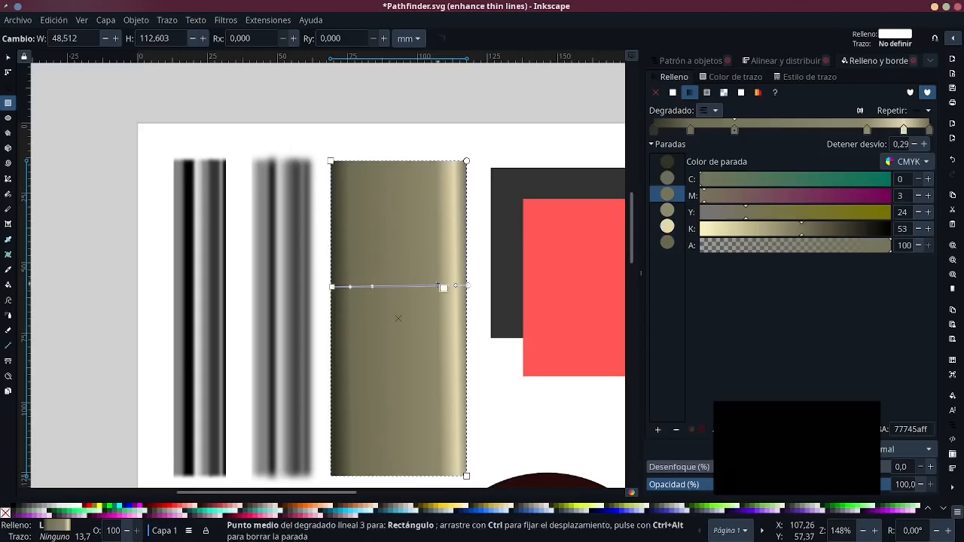
{"action": "left_click_drag", "start_coordinate": [438, 286], "coordinate": [446, 286]}
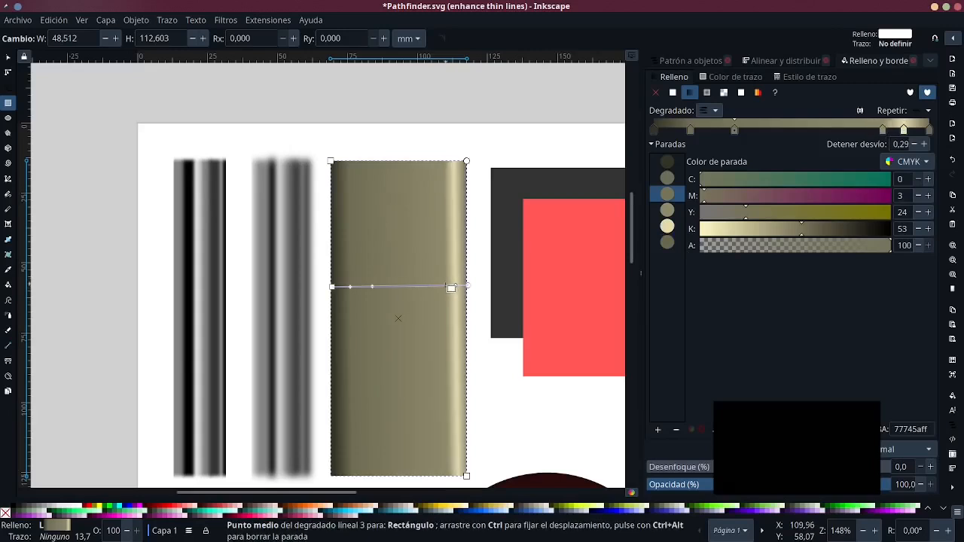
{"action": "double_click", "coordinate": [769, 130]}
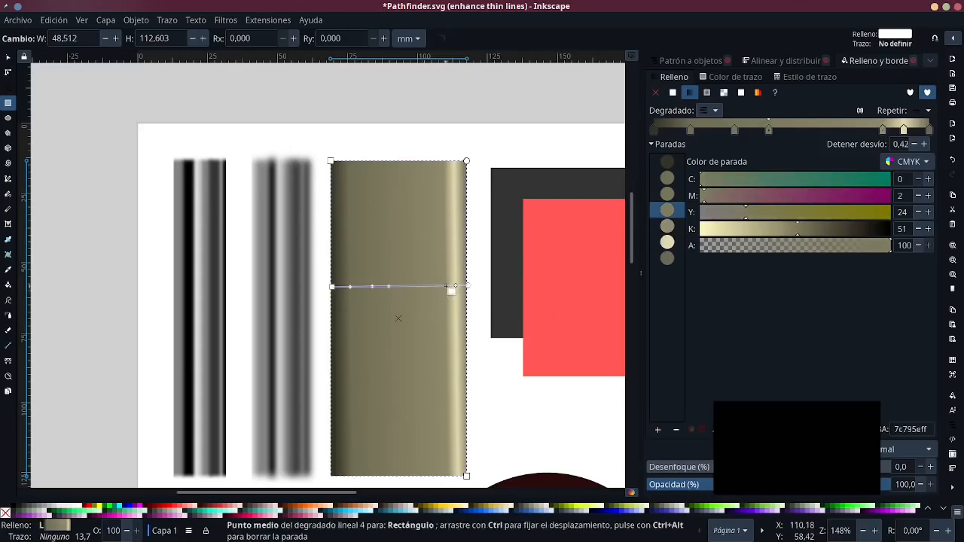
{"action": "mouse_move", "coordinate": [445, 286]}
{"action": "left_mouse_down"}
{"action": "mouse_move", "coordinate": [426, 288]}
{"action": "mouse_move", "coordinate": [441, 289]}
{"action": "left_mouse_up"}
{"action": "left_click", "coordinate": [440, 288]}
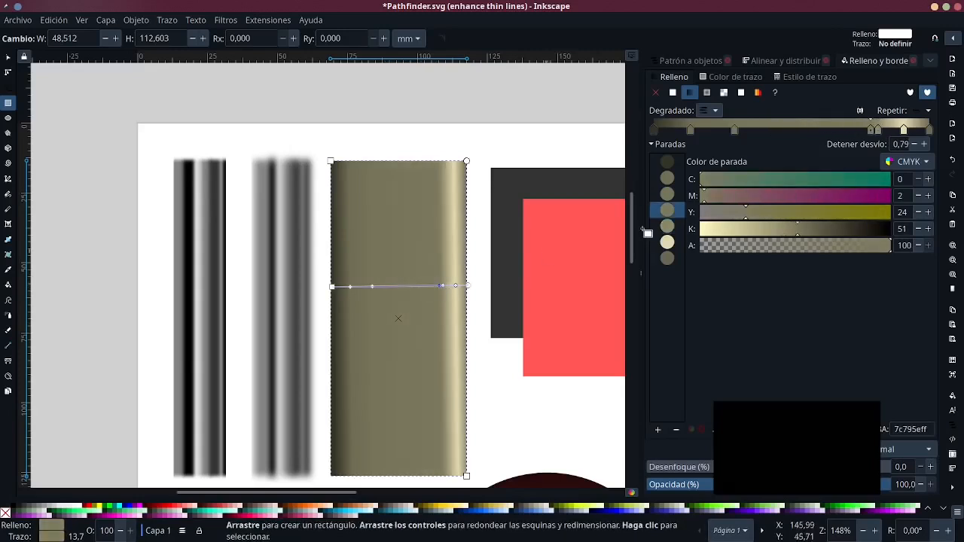
Add a dark stop at offset 0.62 with K 74 and a light stop at offset 0.37 with K 30, then deselect the rectangle
{"action": "double_click", "coordinate": [823, 131]}
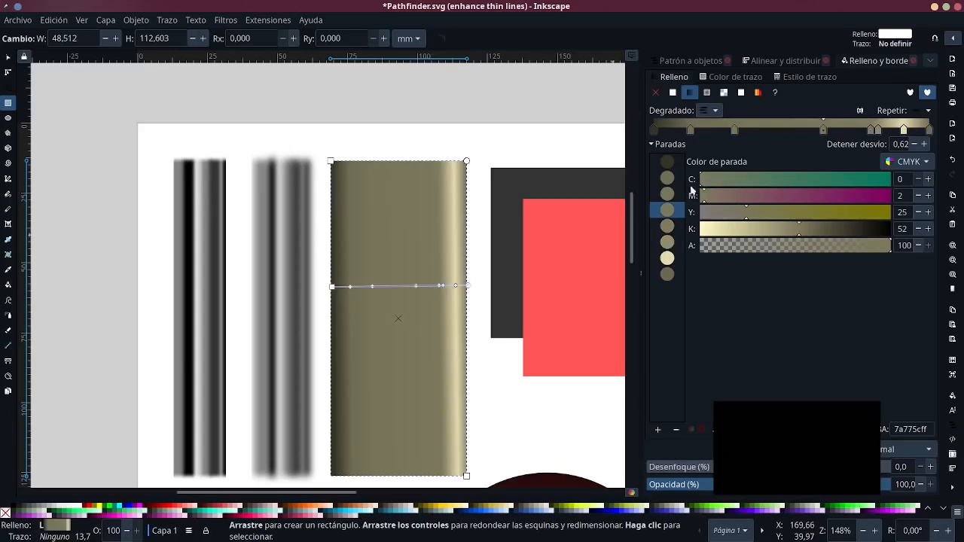
{"action": "left_click_drag", "start_coordinate": [802, 231], "coordinate": [841, 228]}
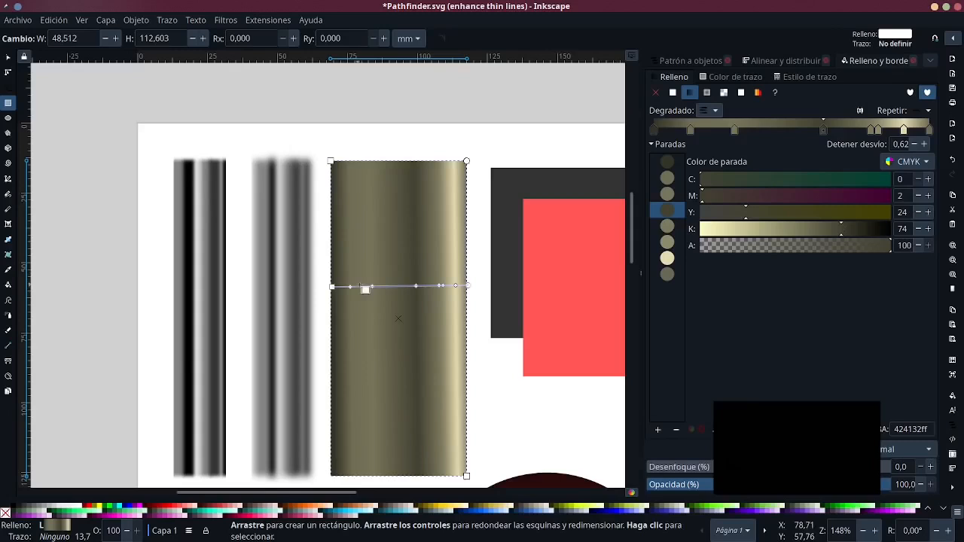
{"action": "double_click", "coordinate": [767, 130]}
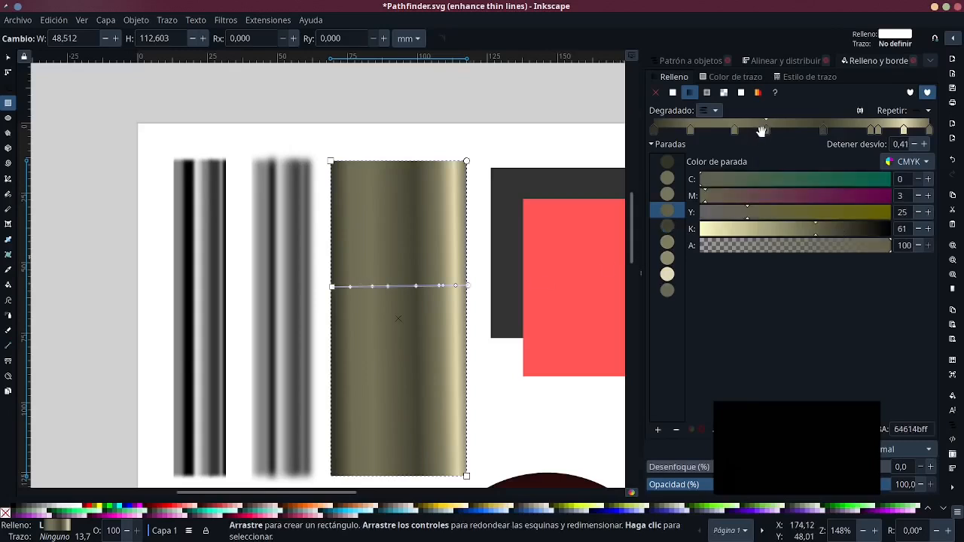
{"action": "left_click_drag", "start_coordinate": [762, 131], "coordinate": [754, 129]}
{"action": "left_click", "coordinate": [757, 236]}
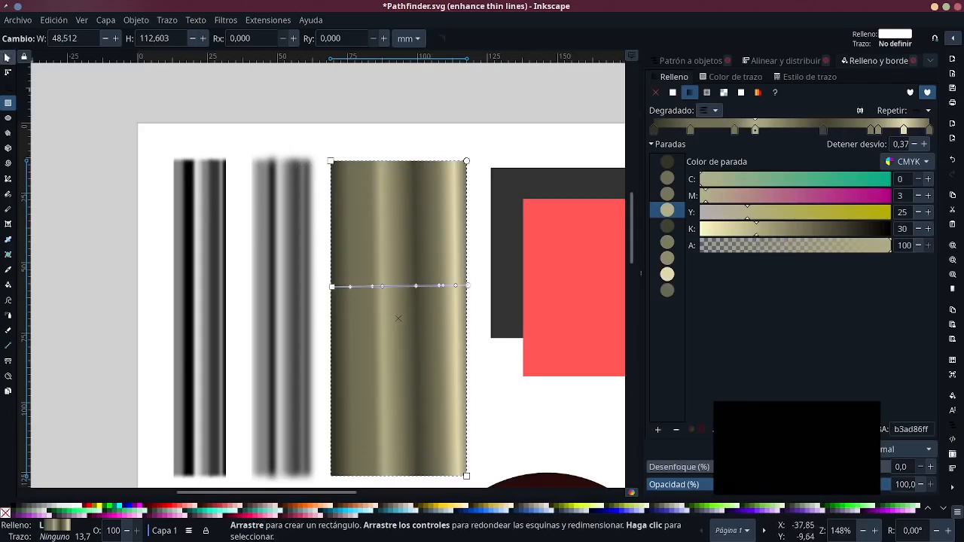
{"action": "left_click", "coordinate": [8, 56]}
{"action": "left_click", "coordinate": [410, 136]}
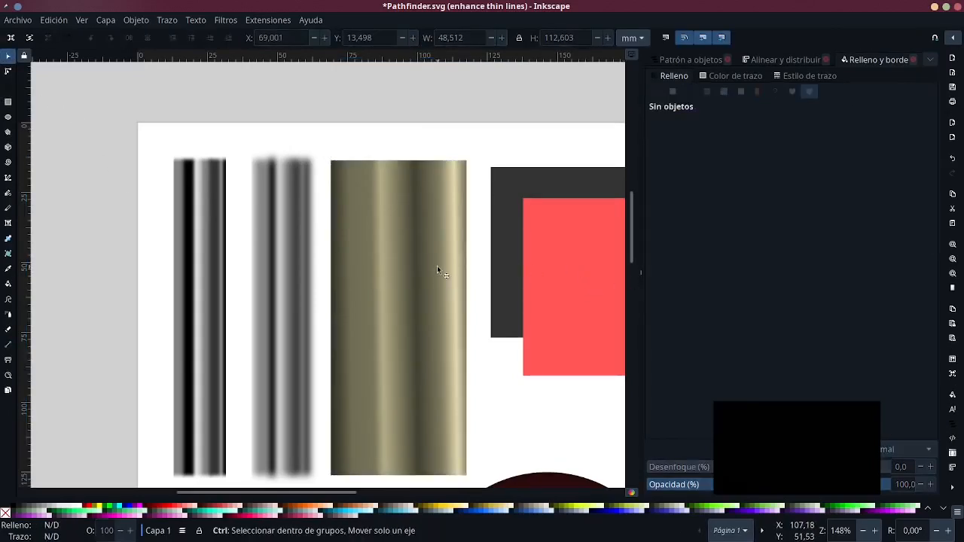
Give the dark red circle below the rectangles a radial gradient fill
{"action": "scroll", "coordinate": [437, 266], "scroll_direction": "down", "scroll_amount": 1, "text": "ctrl"}
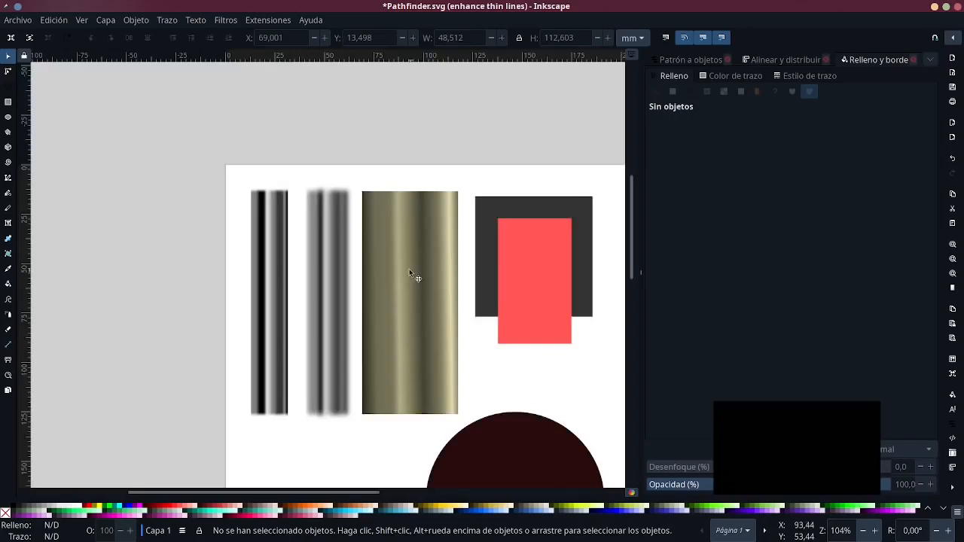
{"action": "left_click_drag", "start_coordinate": [415, 275], "coordinate": [354, 209]}
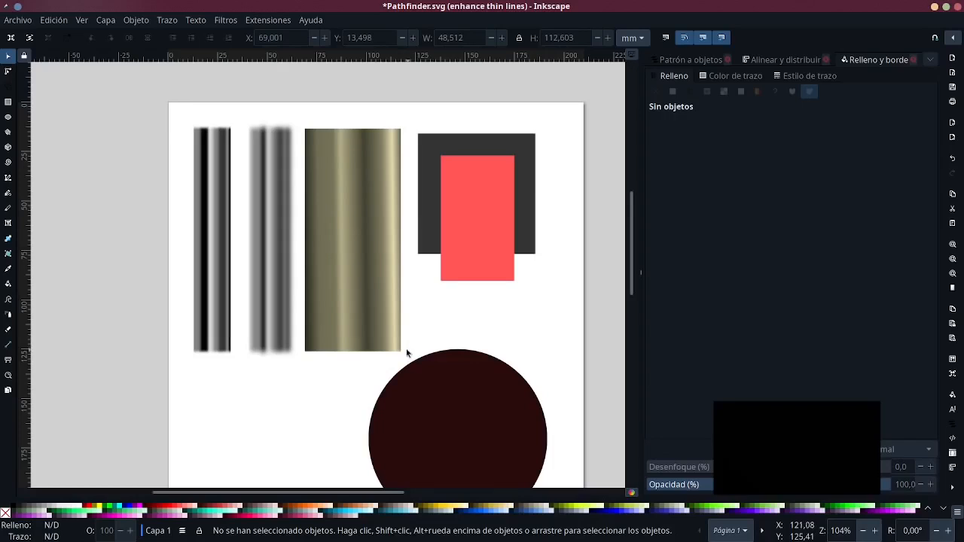
{"action": "left_click_drag", "start_coordinate": [406, 347], "coordinate": [391, 311]}
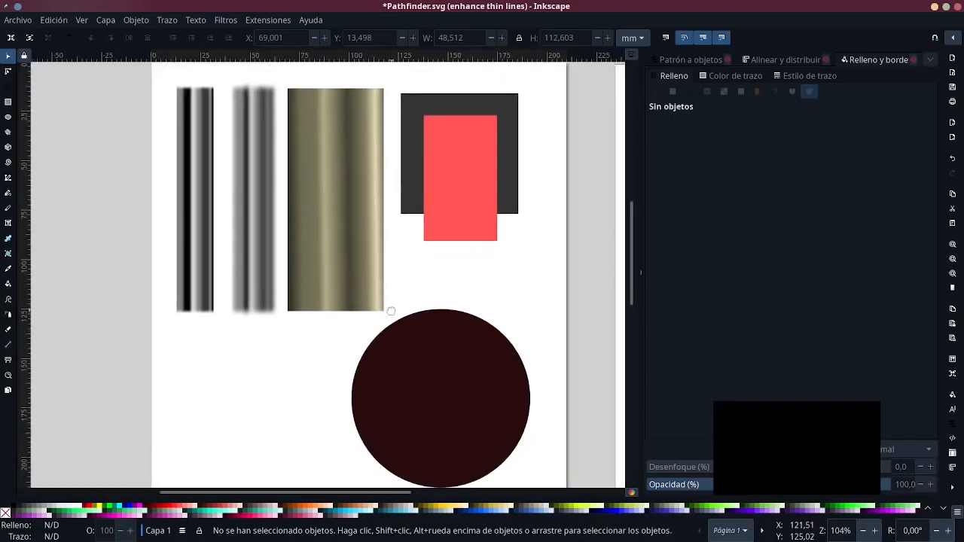
{"action": "left_click", "coordinate": [423, 374]}
{"action": "scroll", "coordinate": [424, 373], "scroll_direction": "down", "scroll_amount": 1}
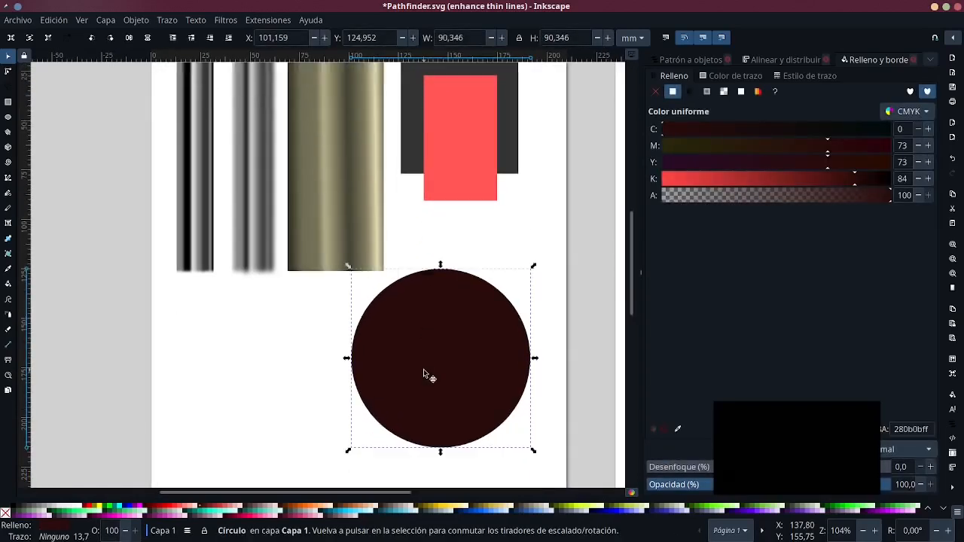
{"action": "left_click", "coordinate": [706, 92]}
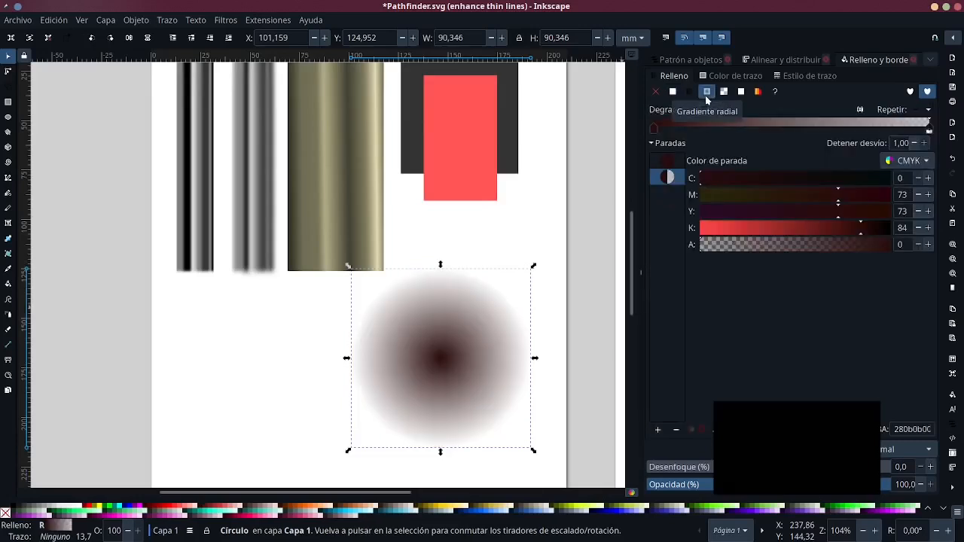
Show the circle's radial gradient handles and reshape the gradient into a narrow ellipse tilted from lower left to upper right
{"action": "left_click", "coordinate": [8, 71]}
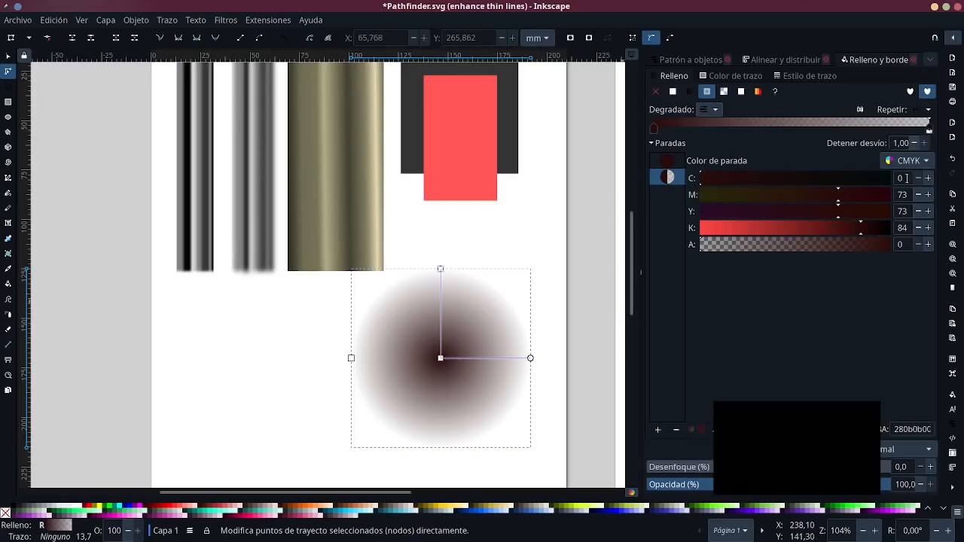
{"action": "left_click", "coordinate": [443, 359]}
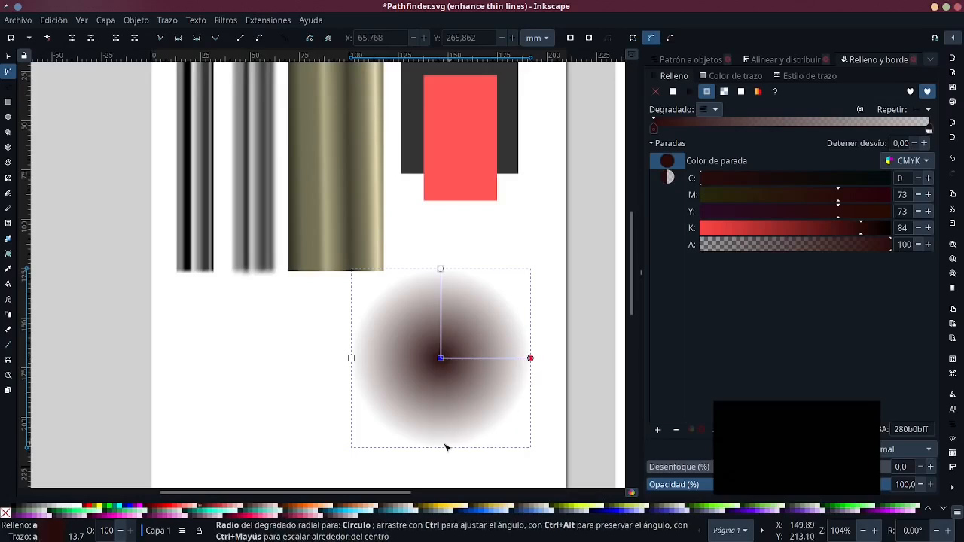
{"action": "left_click_drag", "start_coordinate": [445, 447], "coordinate": [359, 276]}
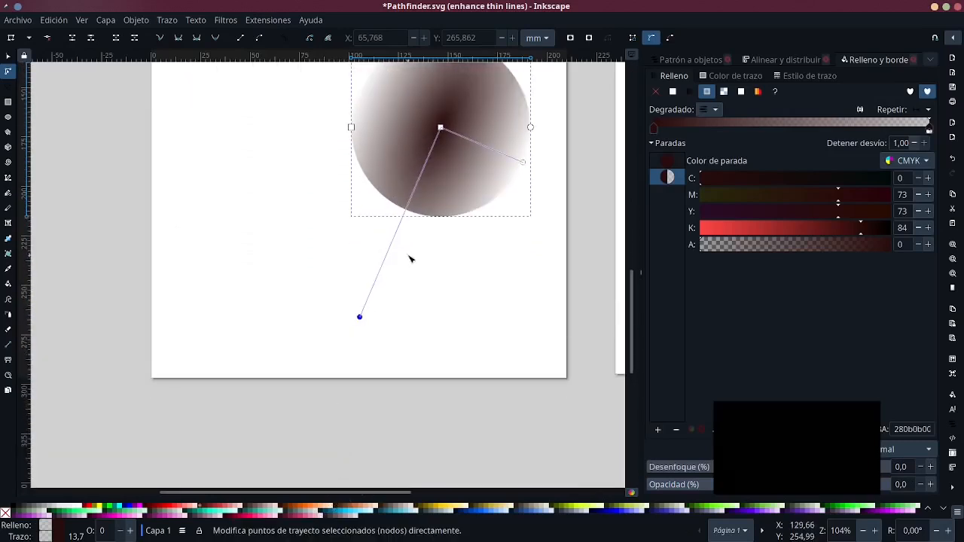
{"action": "scroll", "coordinate": [452, 270], "scroll_direction": "up", "scroll_amount": 4}
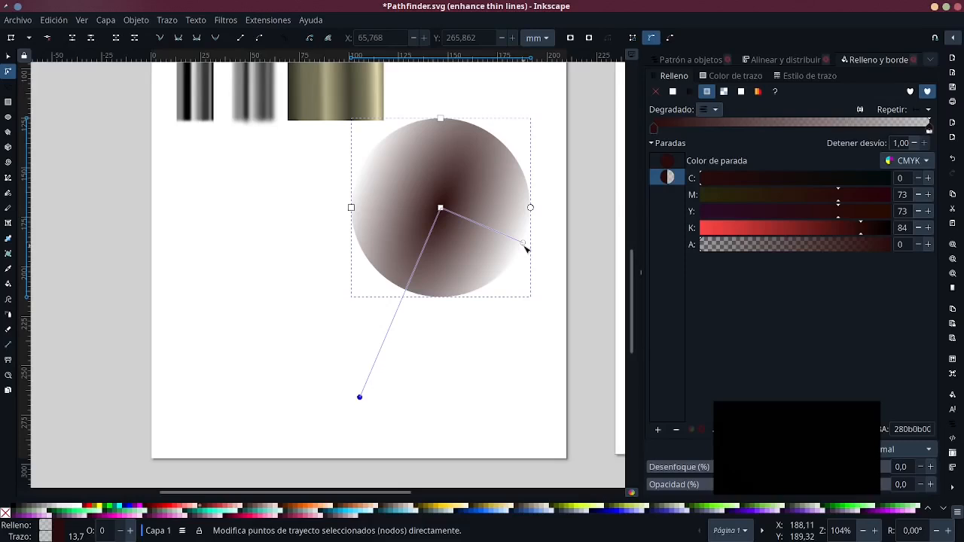
{"action": "left_click_drag", "start_coordinate": [525, 246], "coordinate": [493, 231]}
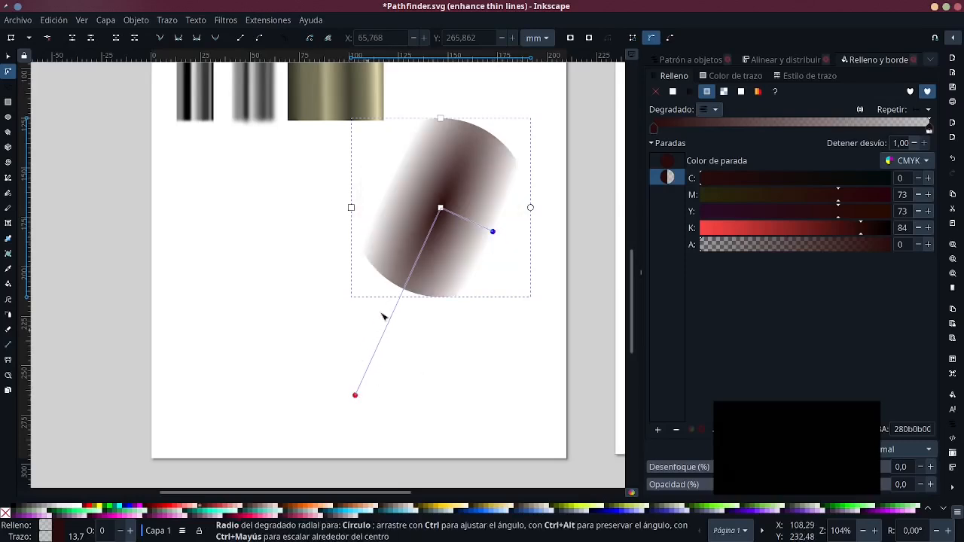
{"action": "left_click_drag", "start_coordinate": [354, 395], "coordinate": [399, 288]}
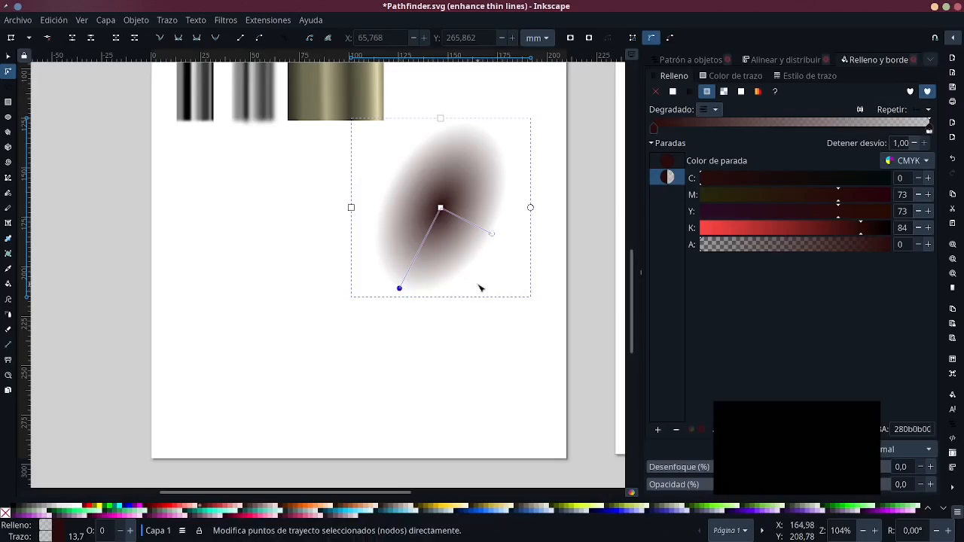
Rotate the elliptical radial gradient upright so its long axis is vertical and its short axis horizontal
{"action": "scroll", "coordinate": [480, 288], "scroll_direction": "up", "scroll_amount": 4}
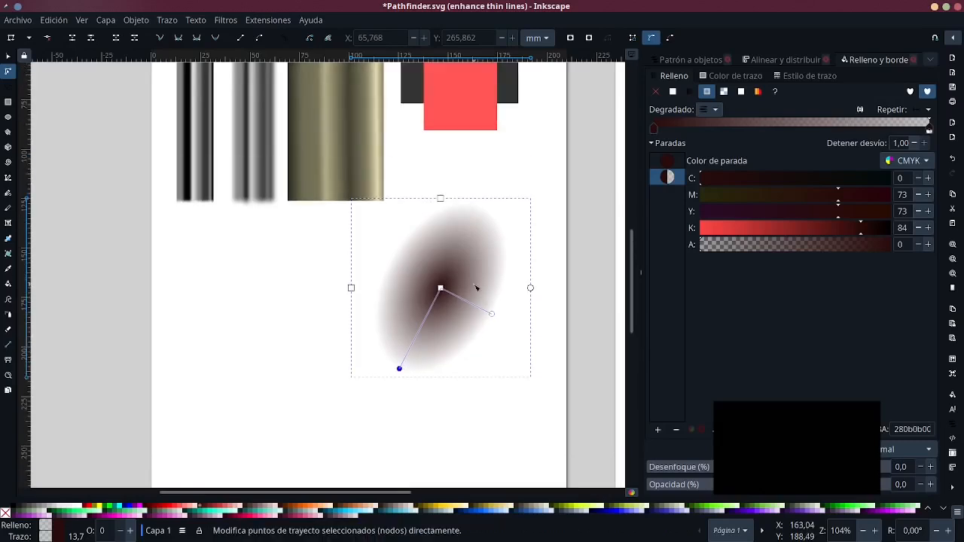
{"action": "scroll", "coordinate": [430, 287], "scroll_direction": "up", "scroll_amount": 1}
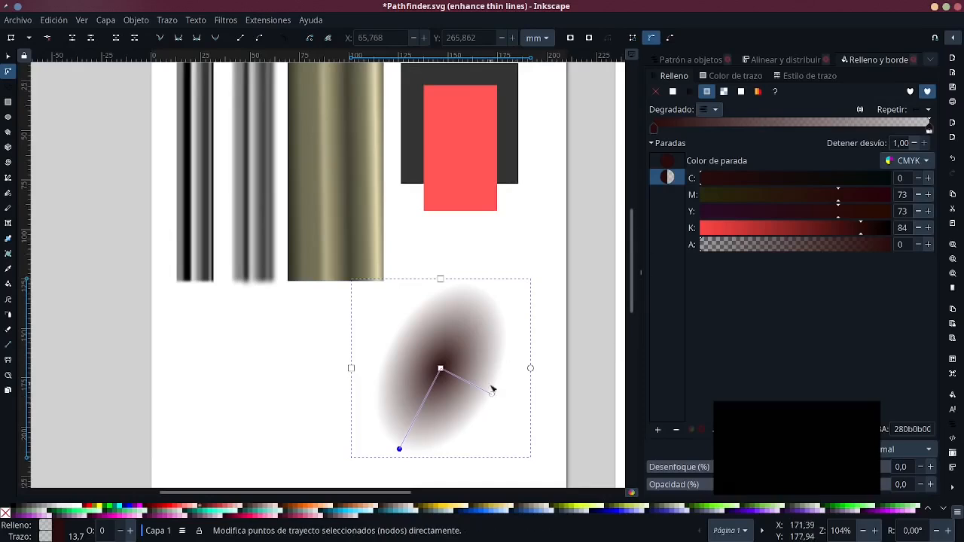
{"action": "left_click_drag", "start_coordinate": [493, 392], "coordinate": [497, 367]}
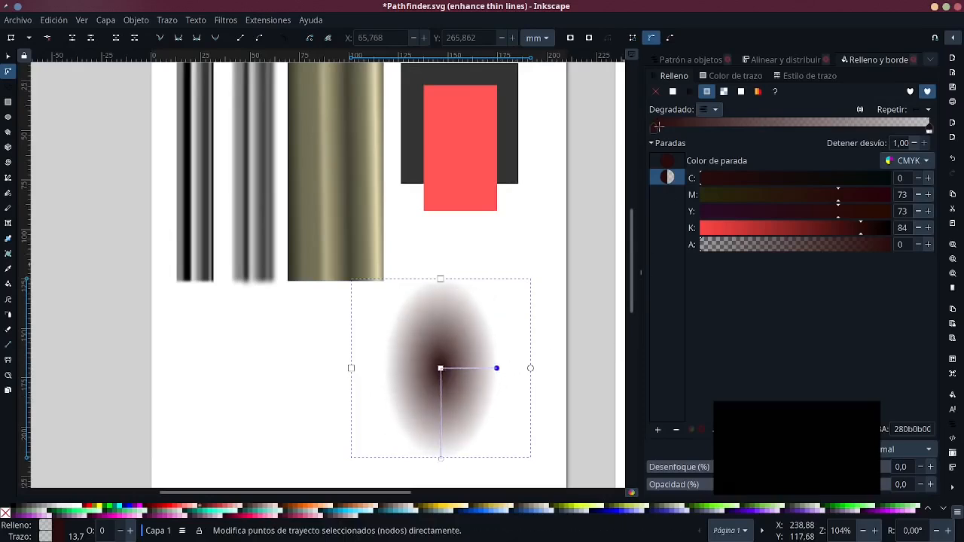
Set the centre stop of the circle's radial gradient to opaque white: C, M, Y and K 0, A 100
{"action": "left_click", "coordinate": [653, 127]}
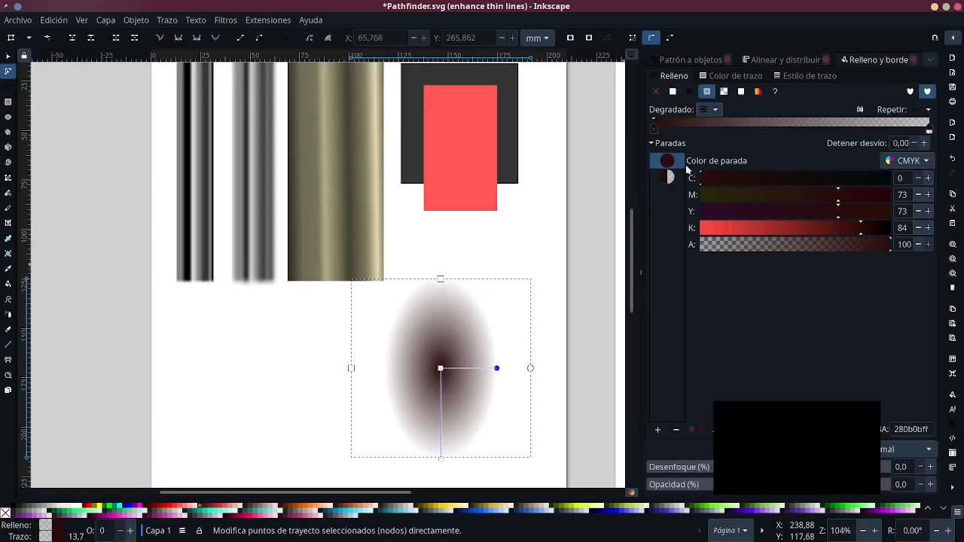
{"action": "left_click_drag", "start_coordinate": [730, 250], "coordinate": [691, 228]}
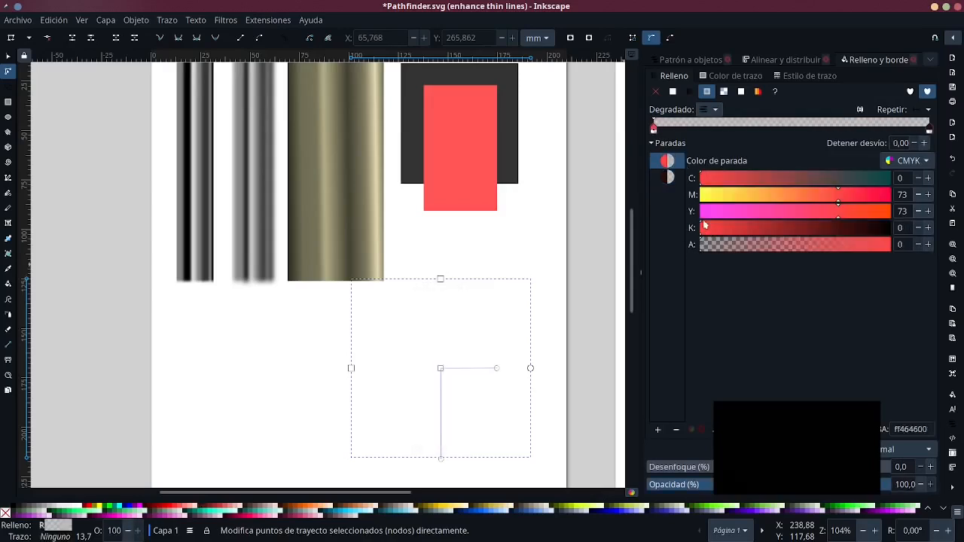
{"action": "left_click", "coordinate": [703, 212]}
{"action": "left_click", "coordinate": [700, 211]}
{"action": "left_click", "coordinate": [701, 194]}
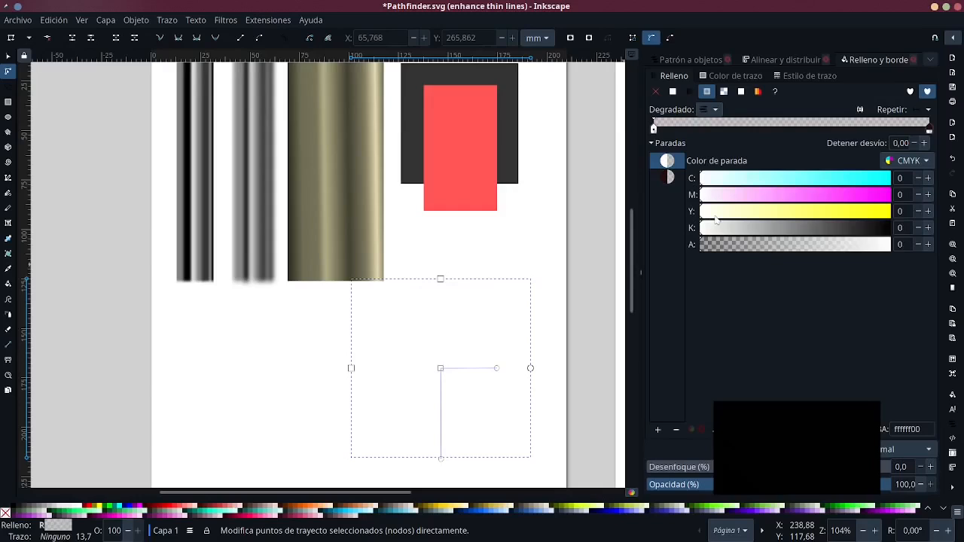
{"action": "left_click_drag", "start_coordinate": [727, 247], "coordinate": [941, 265]}
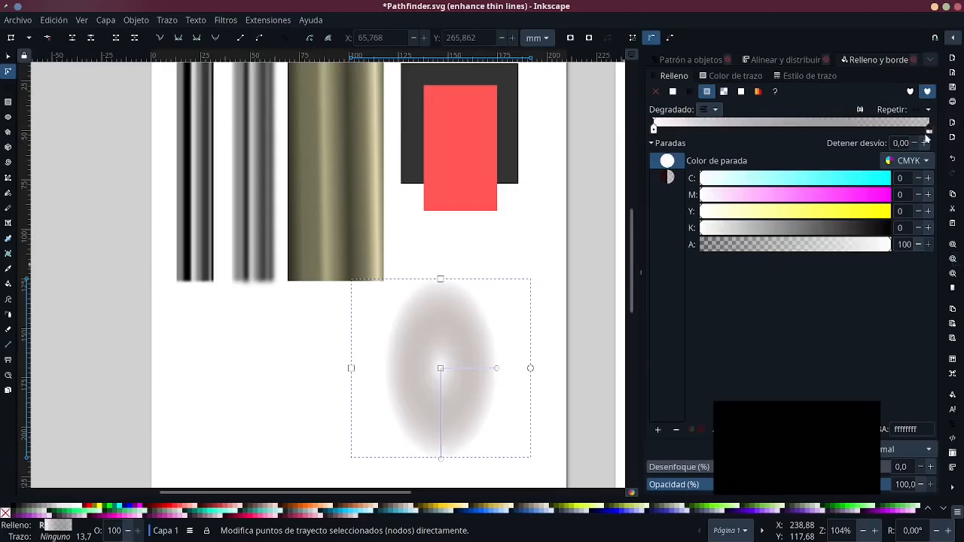
Set the outer stop of the circle's radial gradient to white with C, M, Y and K 0, keeping it fully transparent
{"action": "left_click", "coordinate": [928, 126]}
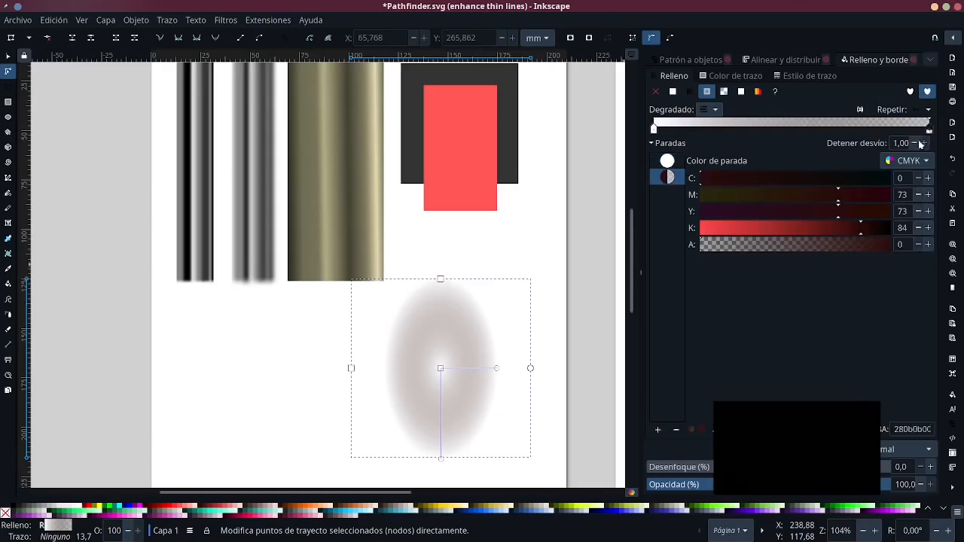
{"action": "left_click_drag", "start_coordinate": [850, 227], "coordinate": [699, 246]}
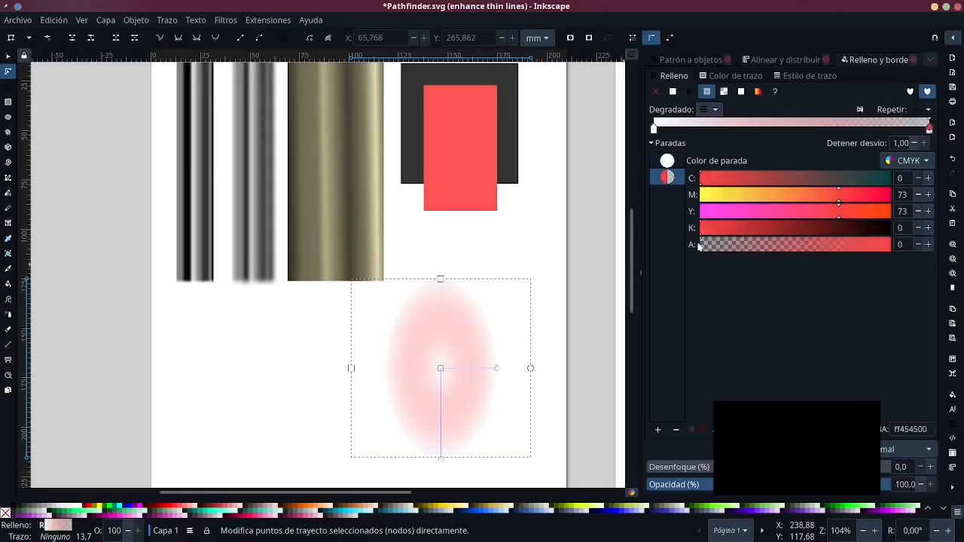
{"action": "left_click_drag", "start_coordinate": [734, 211], "coordinate": [688, 194]}
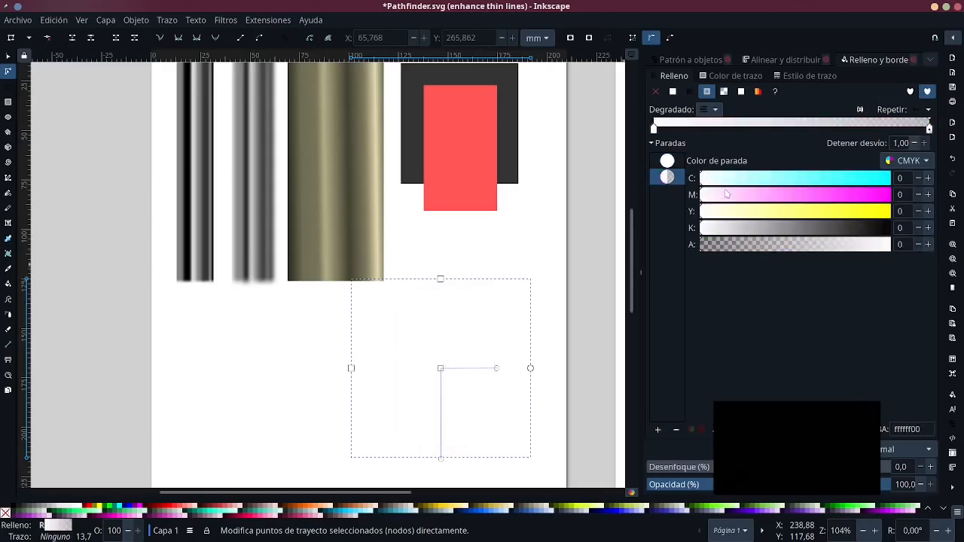
Move the circle with the white glow up onto the middle of the olive gradient rectangle
{"action": "left_click", "coordinate": [7, 56]}
{"action": "left_click_drag", "start_coordinate": [446, 374], "coordinate": [337, 211]}
{"action": "scroll", "coordinate": [353, 316], "scroll_direction": "up", "scroll_amount": 4}
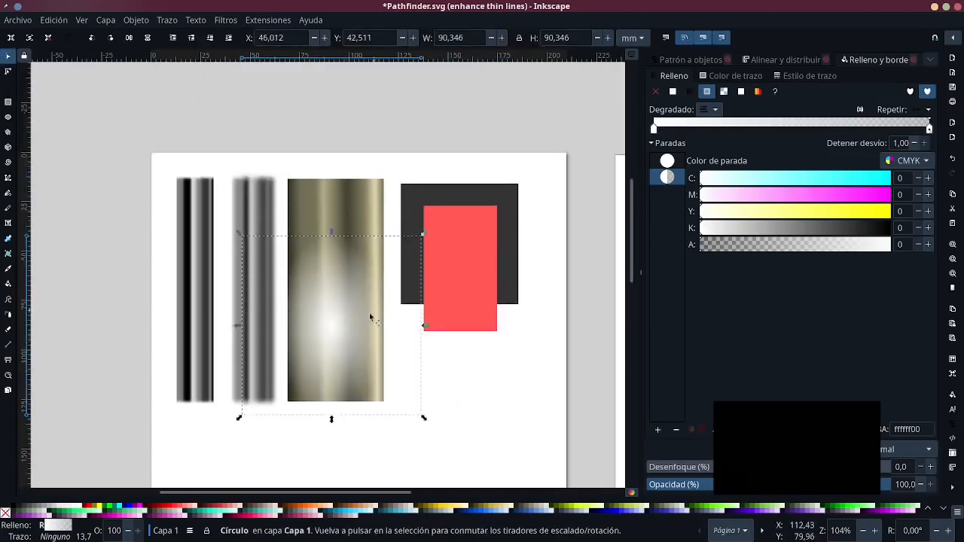
{"action": "left_click_drag", "start_coordinate": [367, 315], "coordinate": [376, 273]}
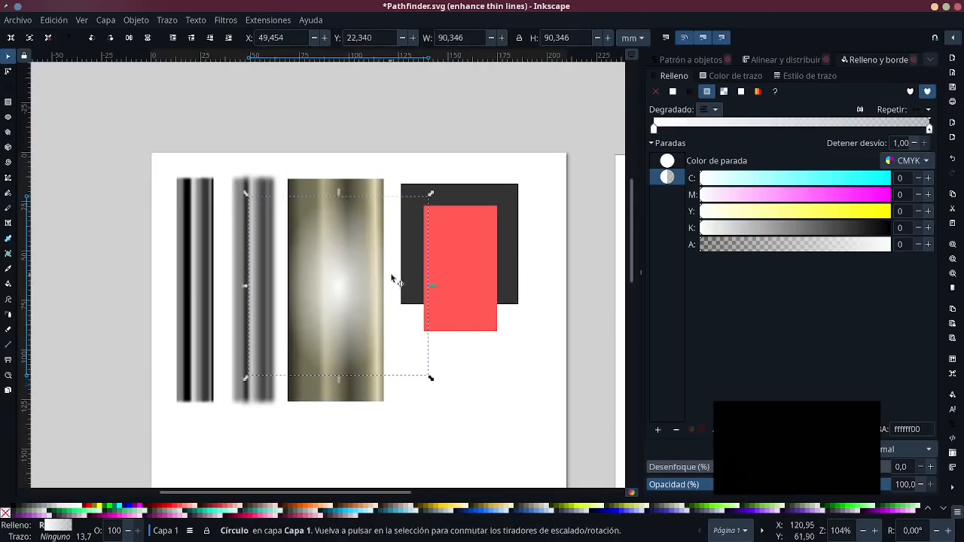
Squeeze the circle to about 12 mm wide, place it as a highlight along the olive rectangle's left edge, and deselect it
{"action": "left_click", "coordinate": [427, 290]}
{"action": "left_click", "coordinate": [409, 293]}
{"action": "left_click_drag", "start_coordinate": [429, 286], "coordinate": [305, 272]}
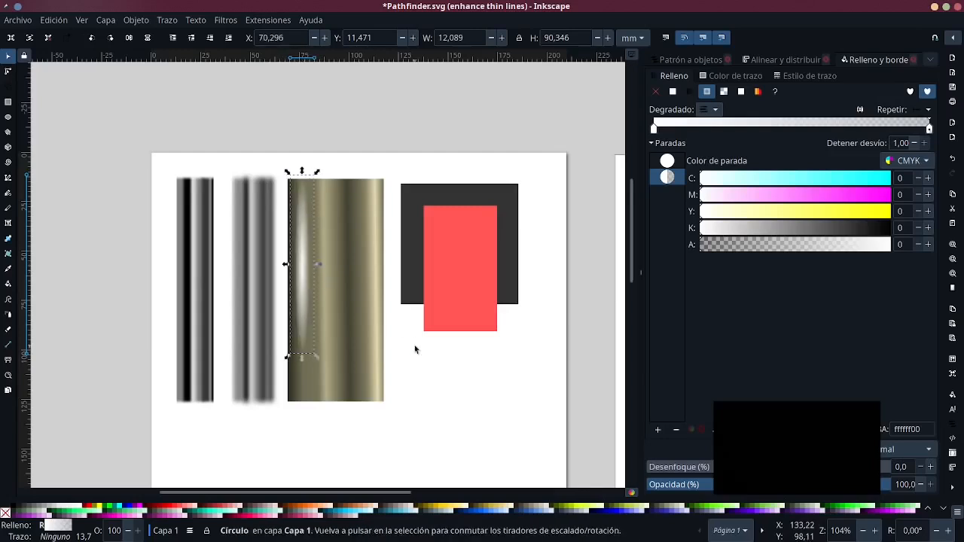
{"action": "left_click", "coordinate": [416, 351]}
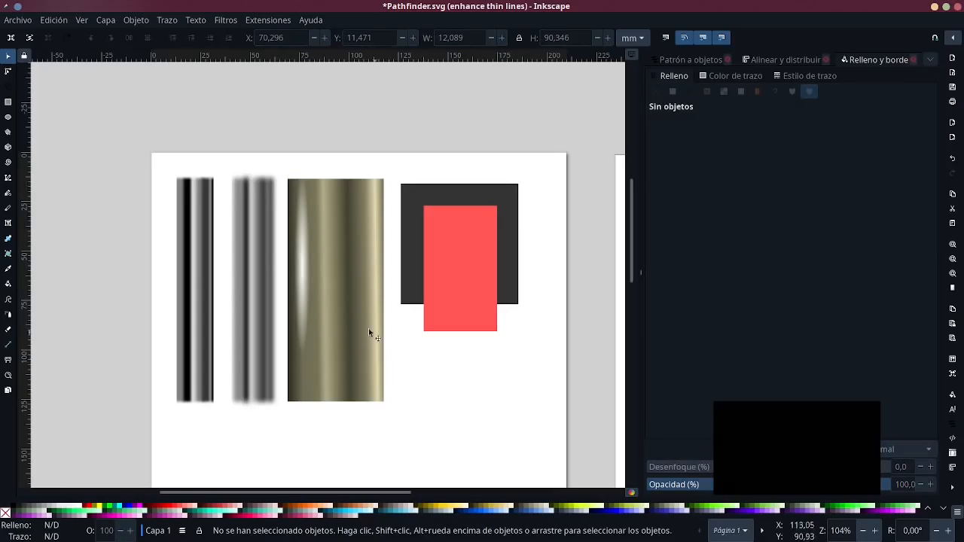
{"action": "scroll", "coordinate": [289, 275], "scroll_direction": "up", "scroll_amount": 2, "text": "ctrl"}
{"action": "scroll", "coordinate": [294, 280], "scroll_direction": "down", "scroll_amount": 2, "text": "ctrl"}
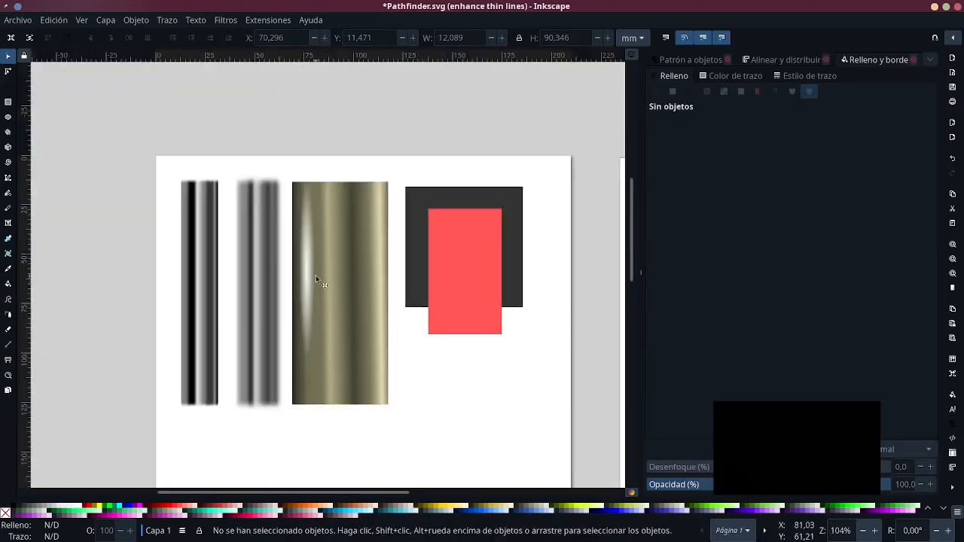
Lower the white highlight ellipse's opacity to 45.9% and deselect it
{"action": "left_click", "coordinate": [304, 283]}
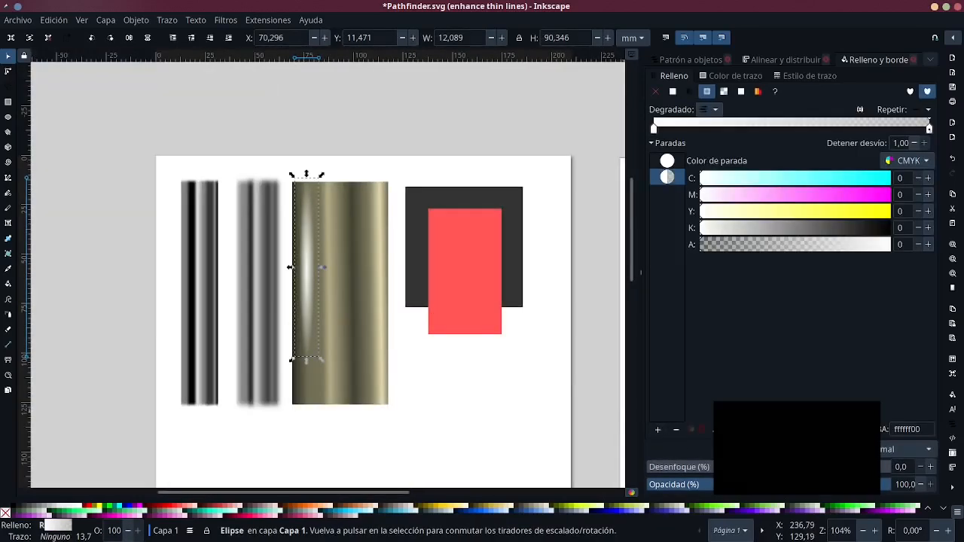
{"action": "left_click_drag", "start_coordinate": [854, 486], "coordinate": [783, 485]}
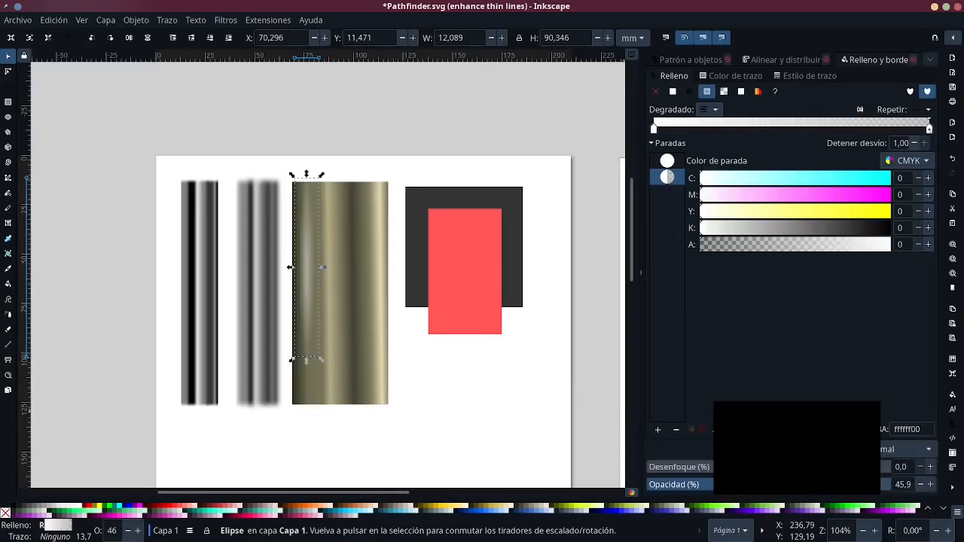
{"action": "left_click", "coordinate": [443, 418]}
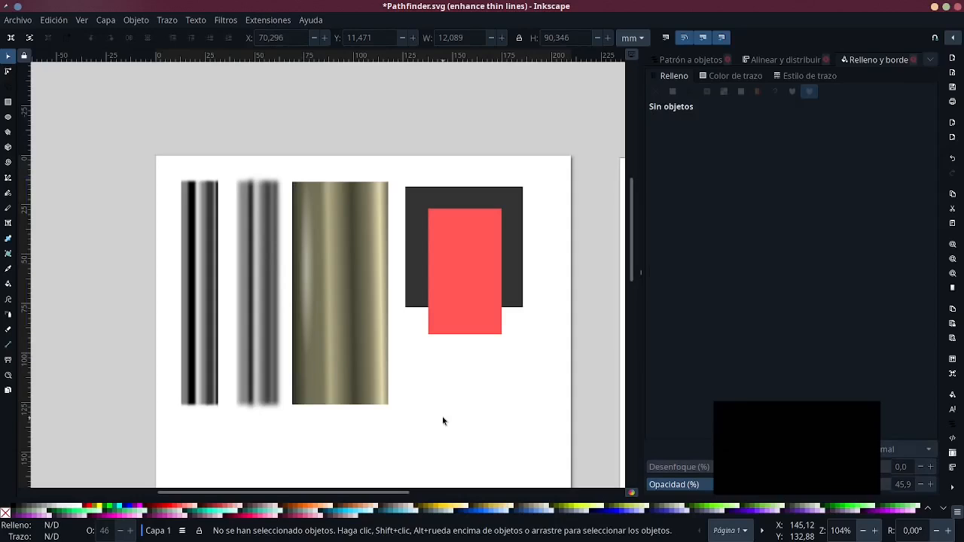
Place a copy of the highlight near the olive rectangle's lower right edge and set both its gradient stops to black, K 100
{"action": "left_click", "coordinate": [309, 278]}
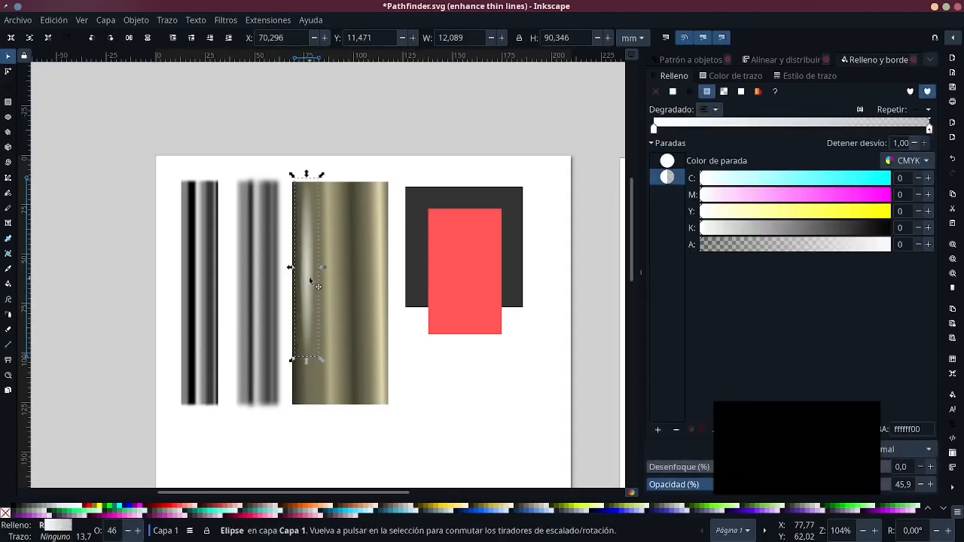
{"action": "left_click_drag", "start_coordinate": [308, 279], "coordinate": [376, 326]}
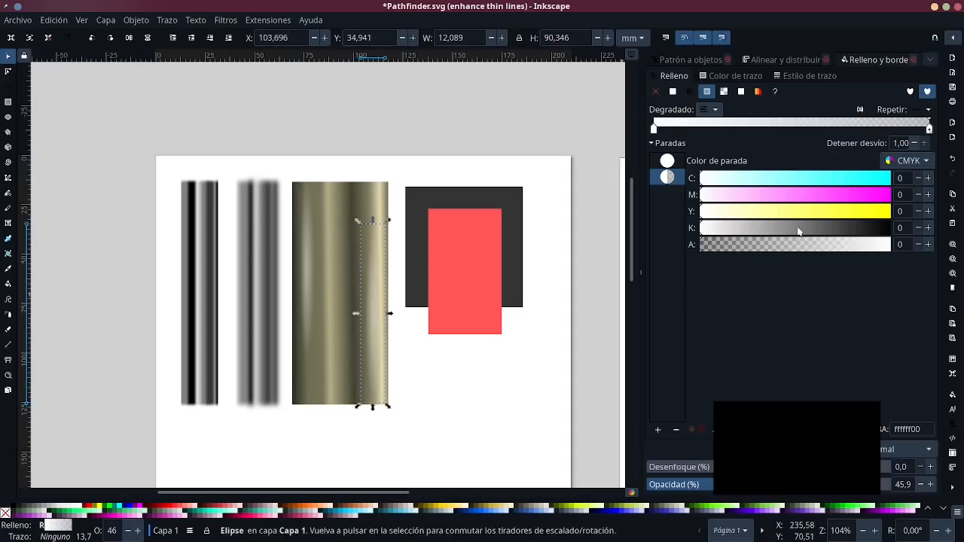
{"action": "left_click_drag", "start_coordinate": [800, 226], "coordinate": [891, 227]}
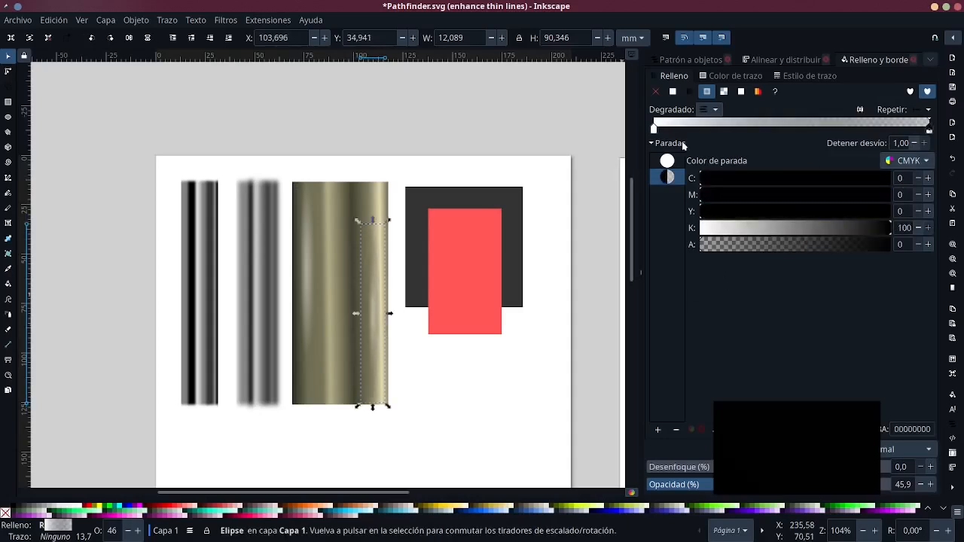
{"action": "left_click", "coordinate": [653, 126]}
{"action": "left_click", "coordinate": [795, 228]}
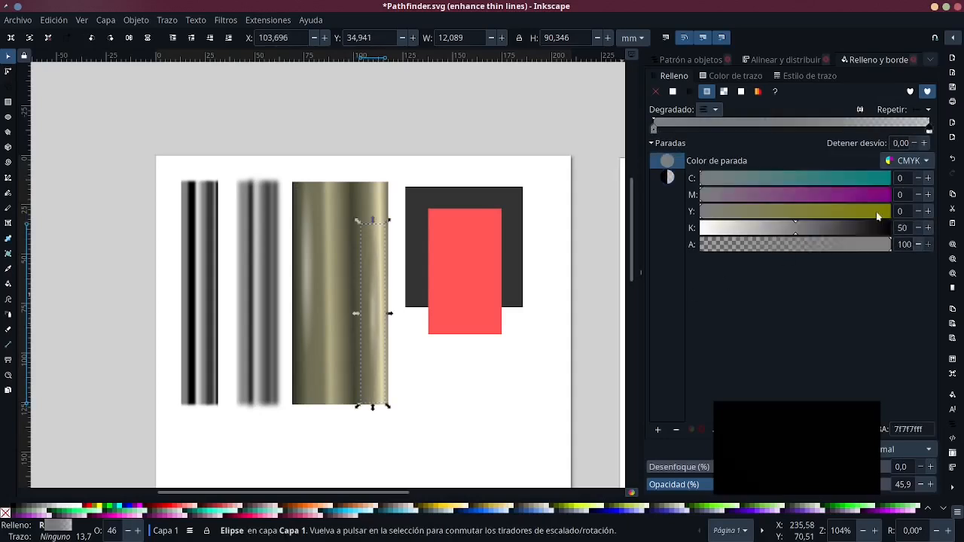
{"action": "left_click_drag", "start_coordinate": [879, 227], "coordinate": [920, 217]}
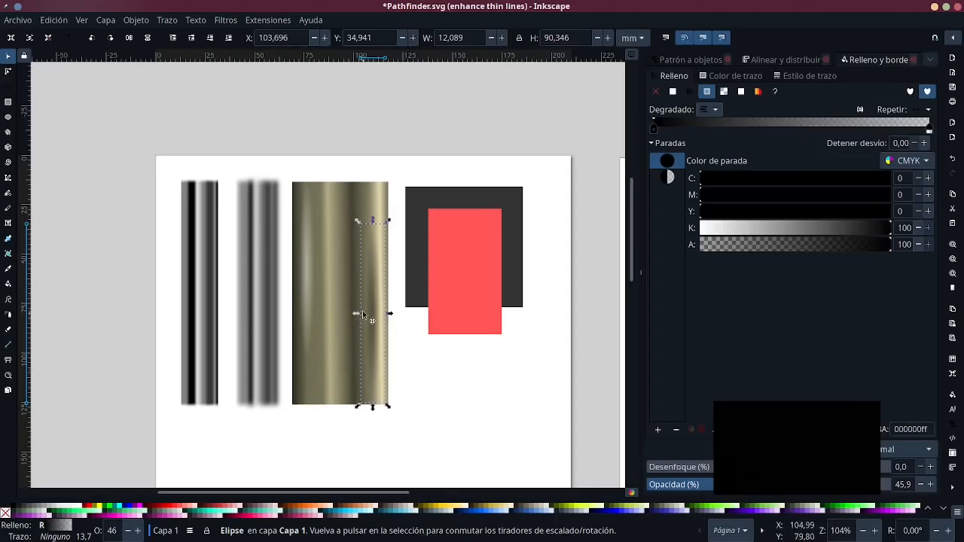
Enlarge the dark shadow ellipse to about 15 mm wide and 105 mm tall, then deselect it
{"action": "left_click_drag", "start_coordinate": [355, 313], "coordinate": [350, 314]}
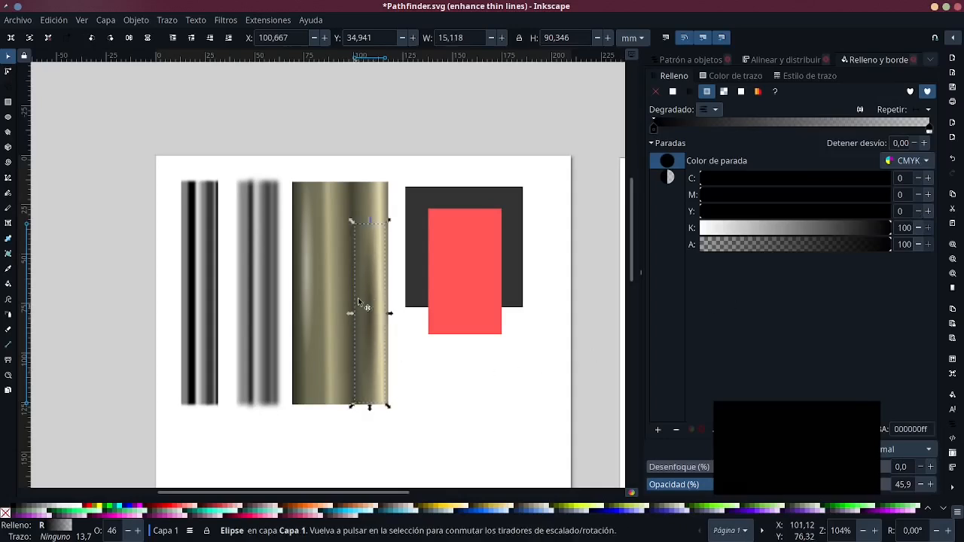
{"action": "left_click_drag", "start_coordinate": [370, 220], "coordinate": [377, 190]}
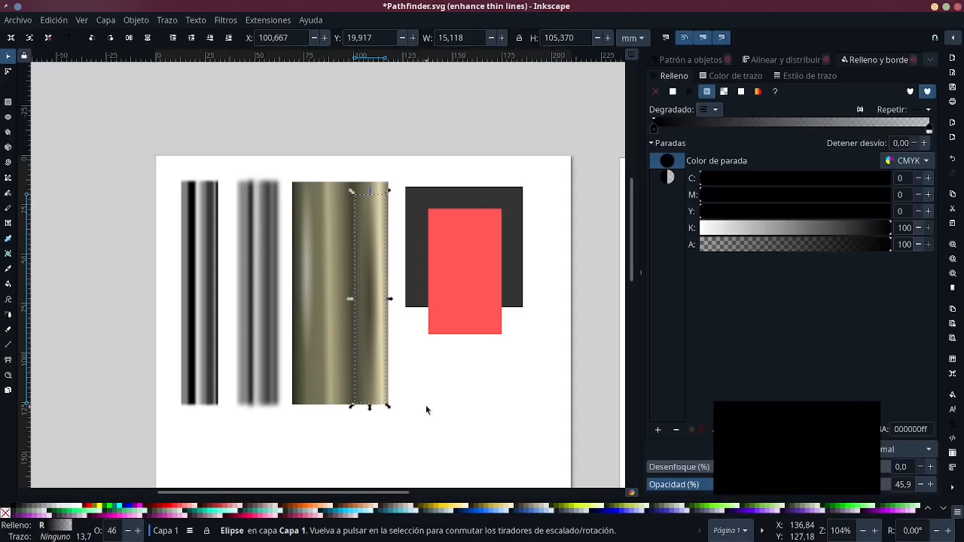
{"action": "left_click", "coordinate": [426, 409]}
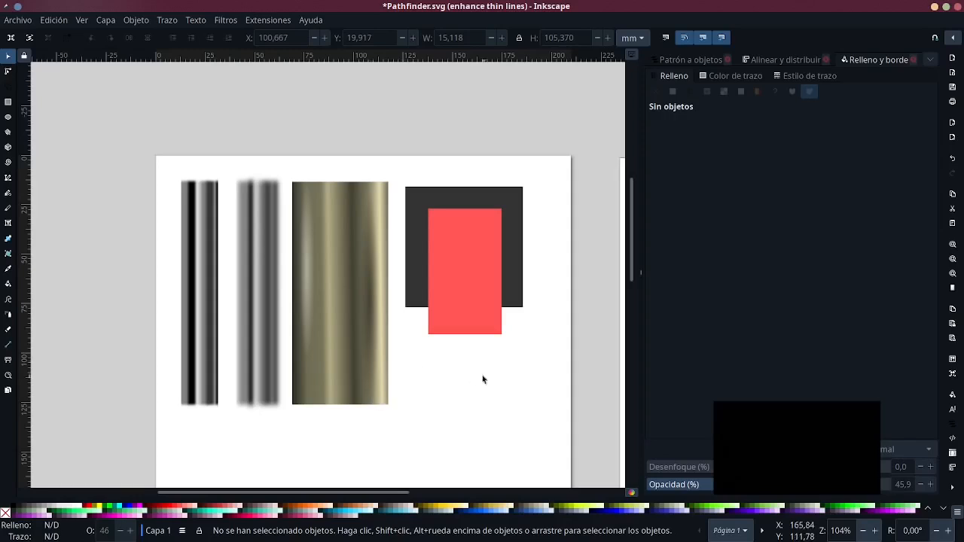
Try subtracting the red rectangle from the dark grey rectangle with the Difference path operation, and undo it
{"action": "left_click_drag", "start_coordinate": [481, 378], "coordinate": [444, 389]}
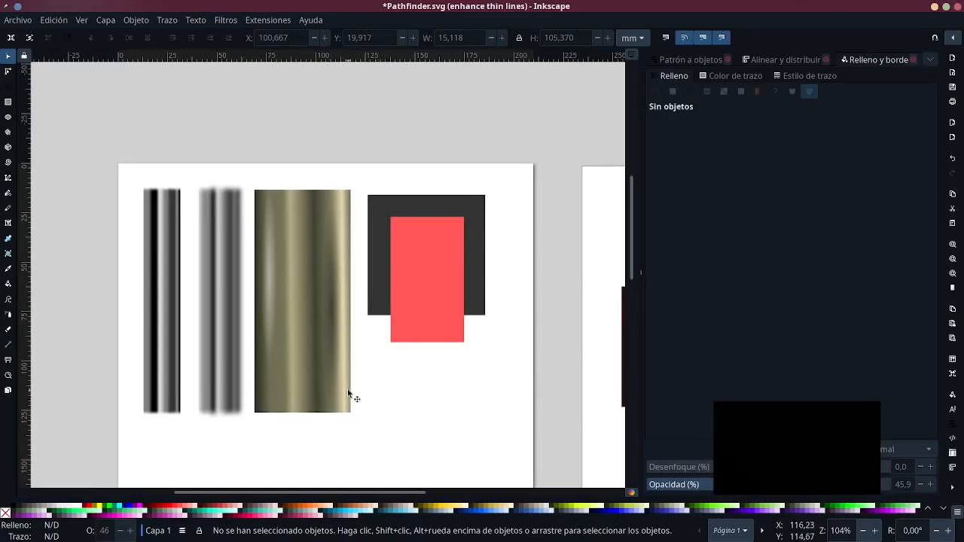
{"action": "scroll", "coordinate": [486, 319], "scroll_direction": "up", "scroll_amount": 1, "text": "ctrl"}
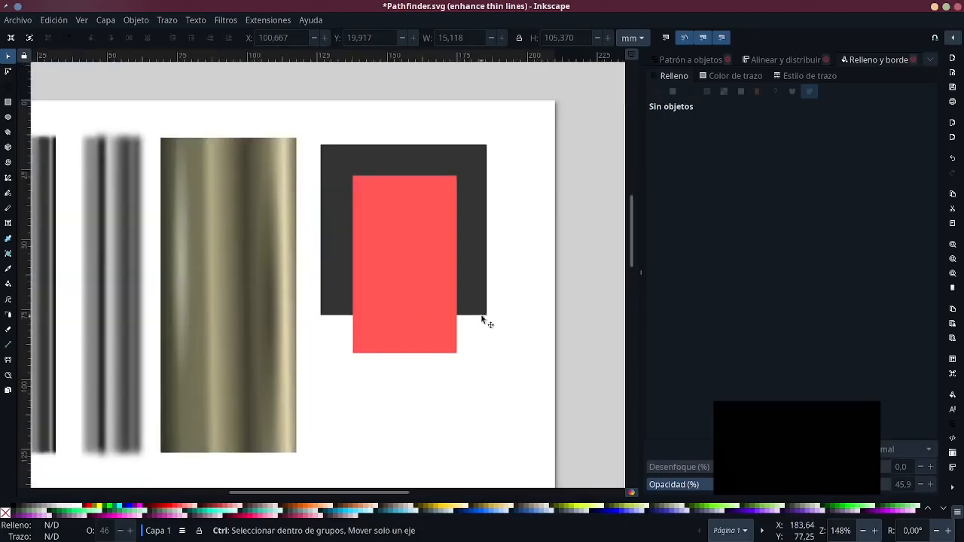
{"action": "left_click_drag", "start_coordinate": [482, 315], "coordinate": [401, 335]}
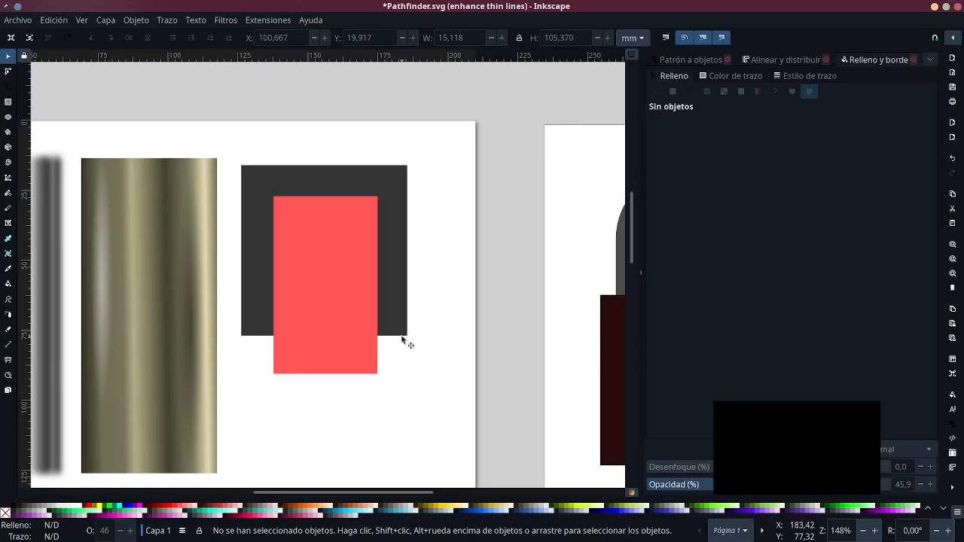
{"action": "left_click", "coordinate": [372, 351]}
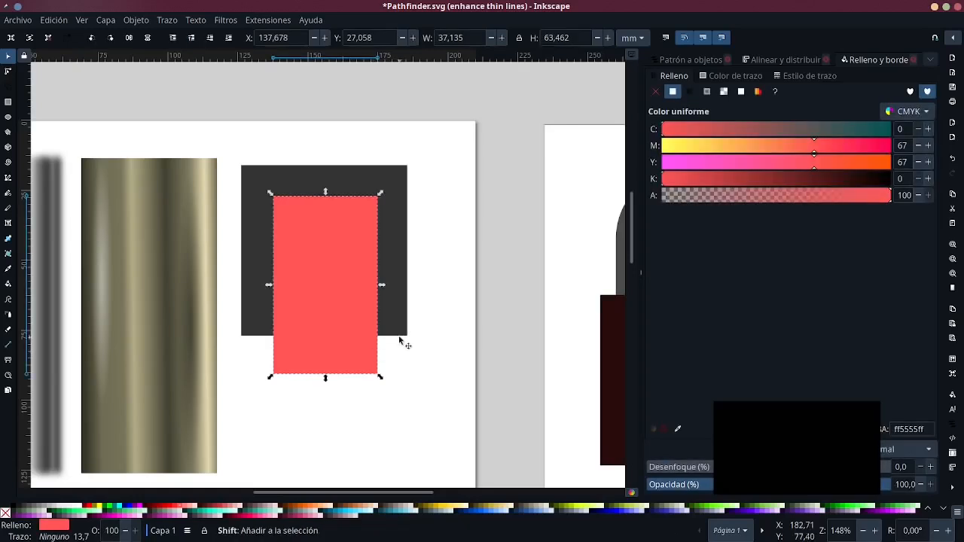
{"action": "left_click", "coordinate": [402, 334], "text": "shift"}
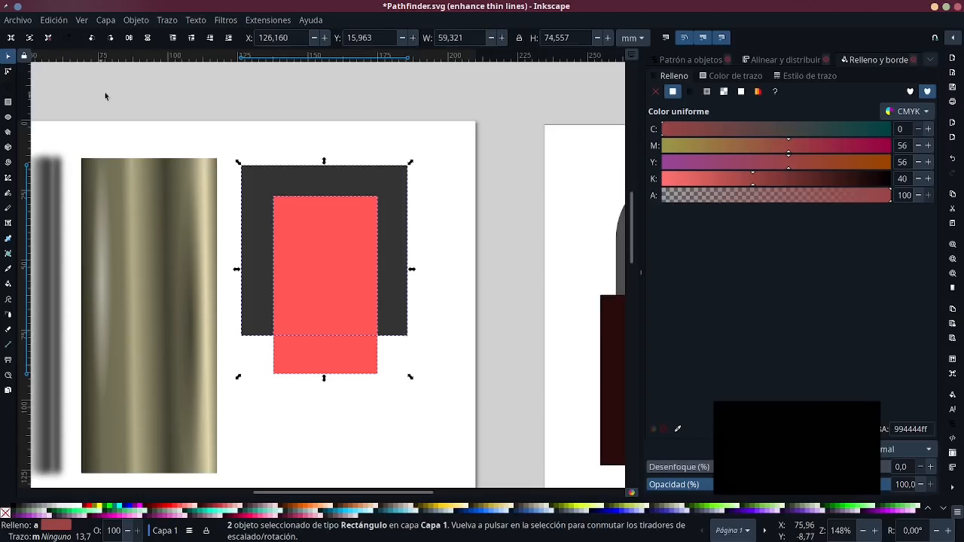
{"action": "left_click", "coordinate": [167, 20]}
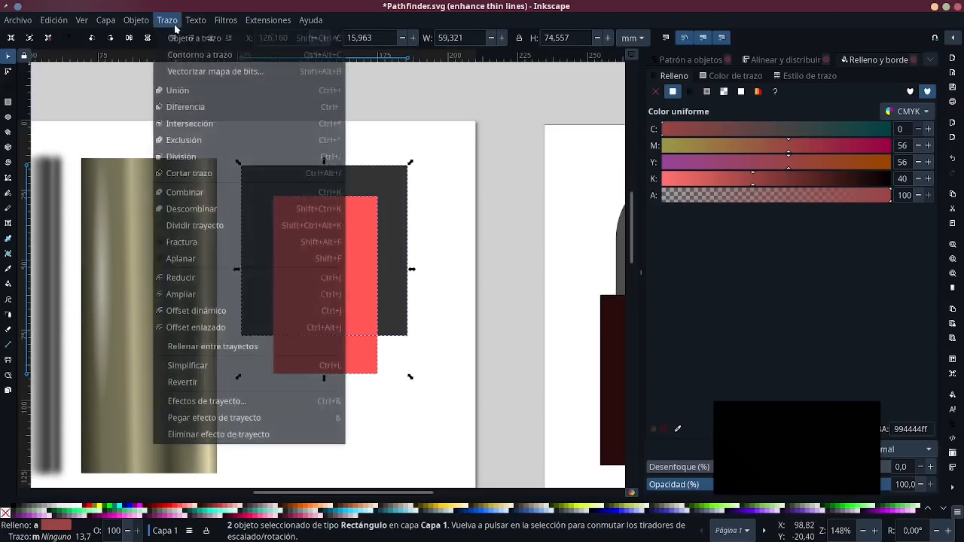
{"action": "left_click", "coordinate": [194, 106]}
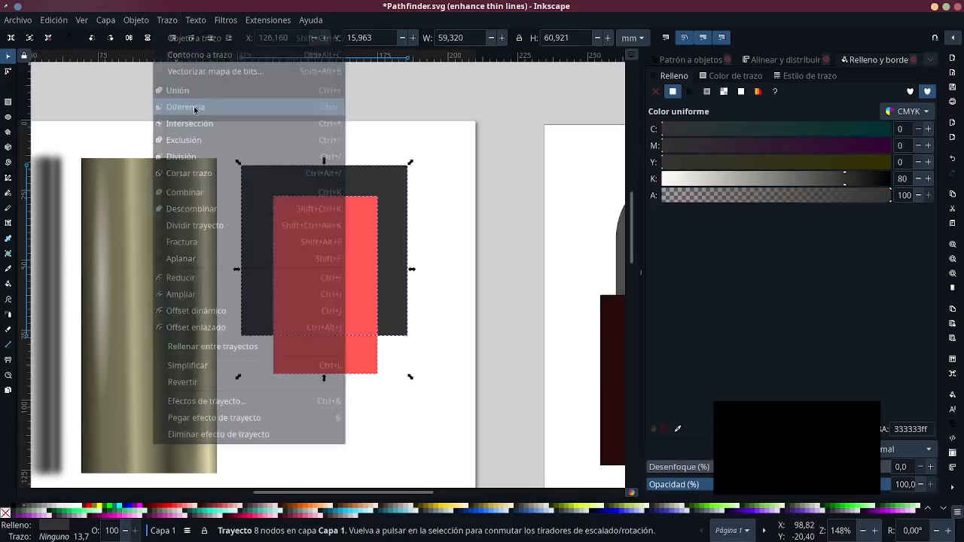
{"action": "left_click", "coordinate": [422, 216]}
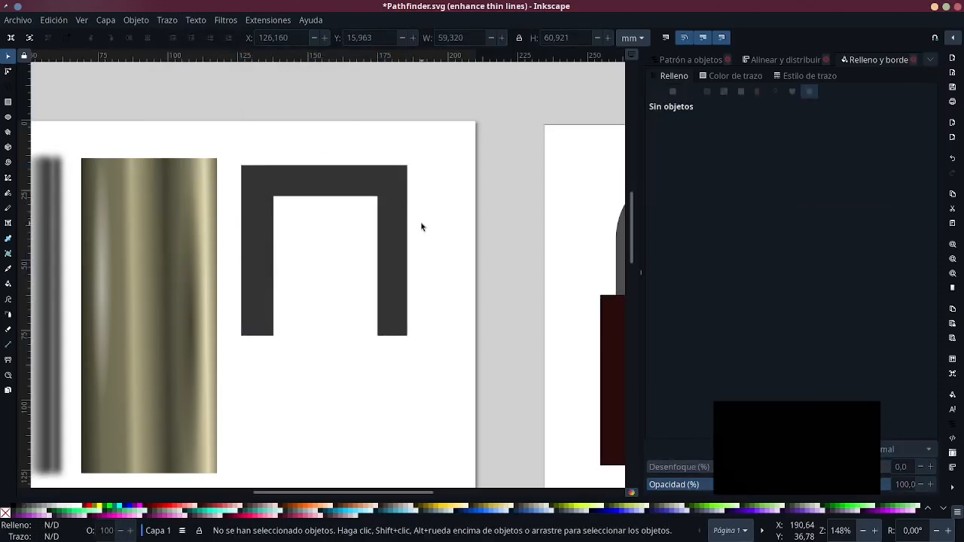
{"action": "key", "text": "ctrl+z"}
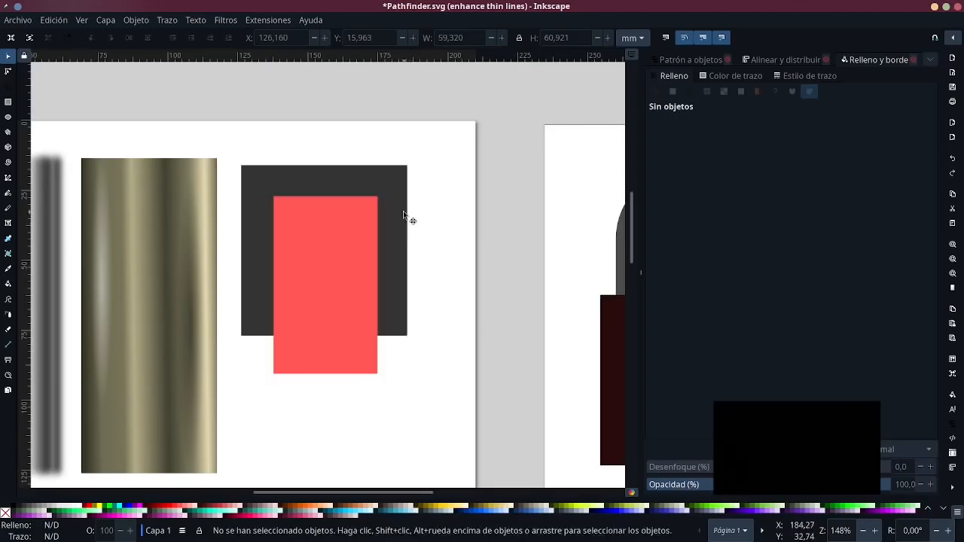
Round the corners of the dark grey rectangle and undo the small stray rectangle drawn beside the red one
{"action": "double_click", "coordinate": [403, 217]}
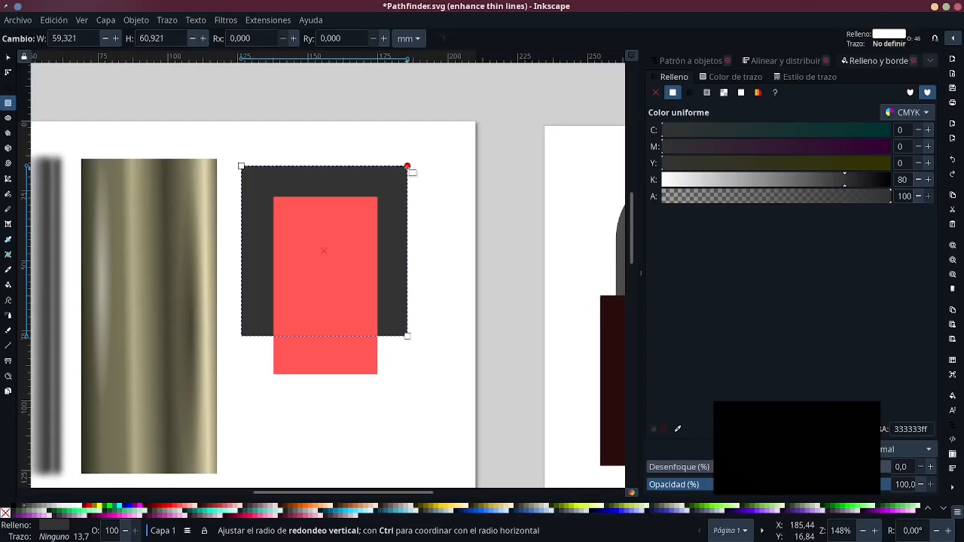
{"action": "mouse_move", "coordinate": [406, 166]}
{"action": "left_mouse_down"}
{"action": "mouse_move", "coordinate": [406, 195]}
{"action": "mouse_move", "coordinate": [377, 228]}
{"action": "left_mouse_up"}
{"action": "left_click", "coordinate": [374, 225]}
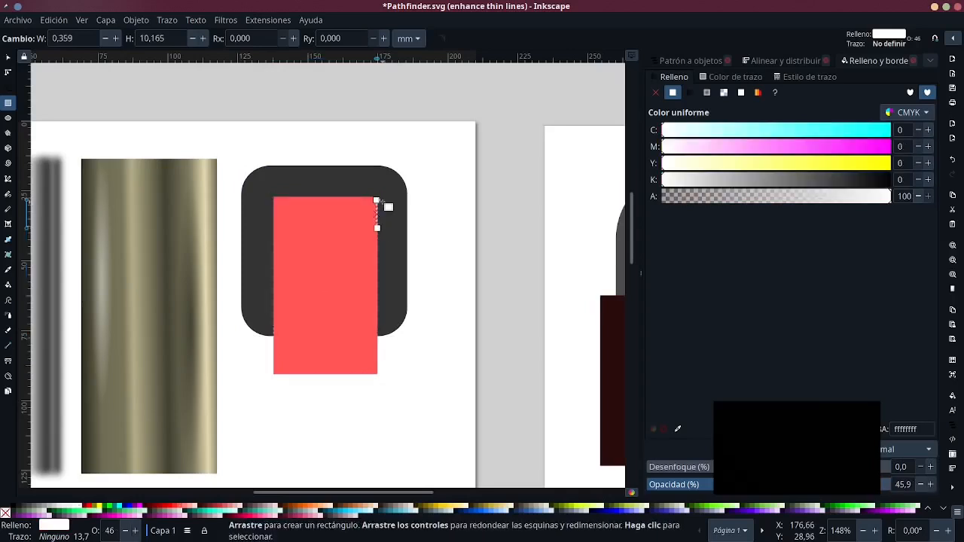
{"action": "key", "text": "ctrl+z"}
Round the corners of the red rectangle with a smaller radius than the dark grey rectangle's
{"action": "left_click", "coordinate": [344, 231]}
{"action": "left_click_drag", "start_coordinate": [382, 199], "coordinate": [386, 210]}
{"action": "left_click_drag", "start_coordinate": [381, 238], "coordinate": [380, 212]}
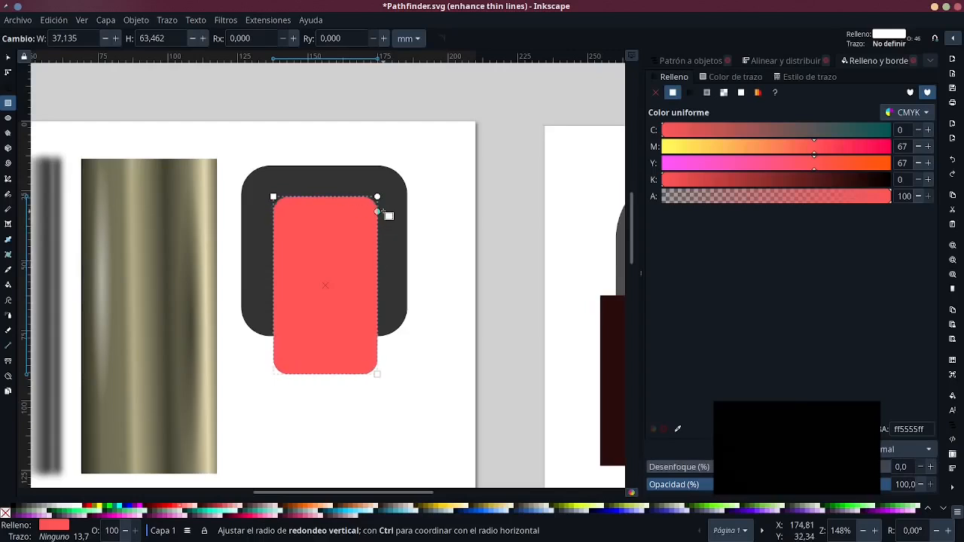
Subtract the rounded red rectangle from the rounded dark grey rectangle with the Difference path operation, then deselect the result
{"action": "left_click", "coordinate": [8, 58]}
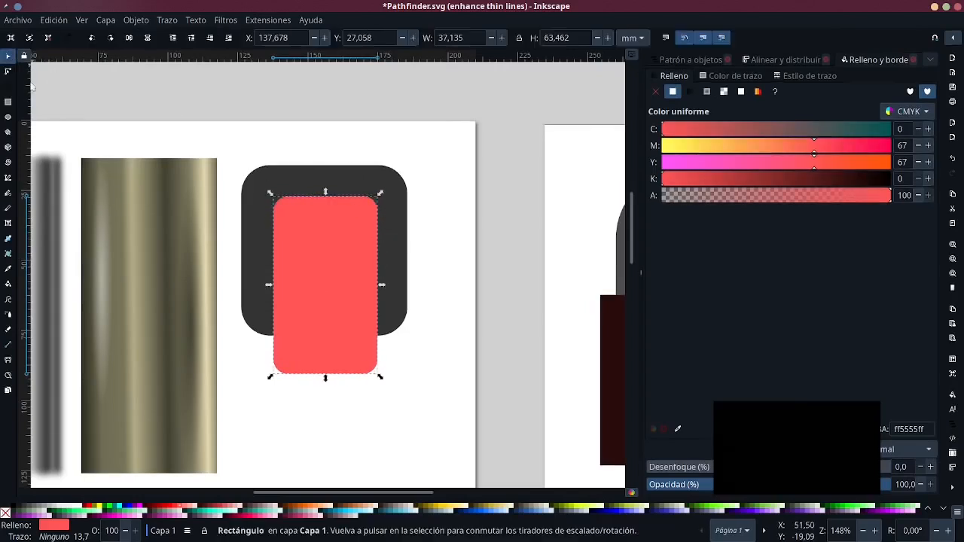
{"action": "left_click", "coordinate": [391, 262], "text": "shift"}
{"action": "left_click", "coordinate": [167, 19]}
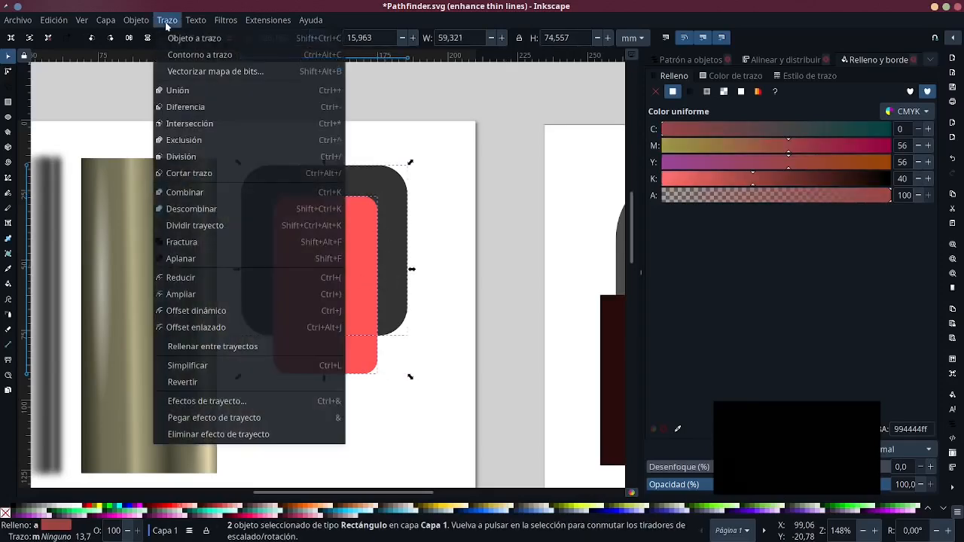
{"action": "left_click", "coordinate": [181, 109]}
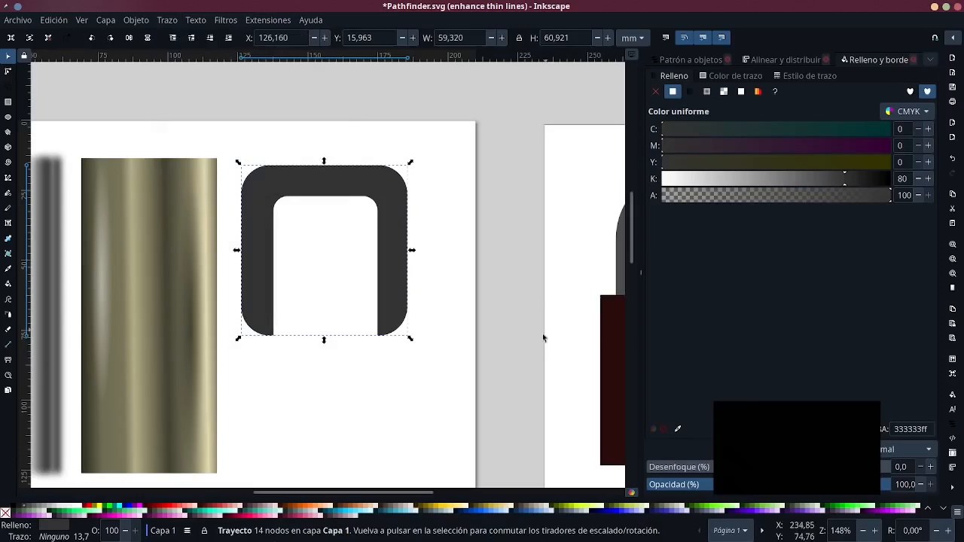
{"action": "left_click", "coordinate": [465, 349]}
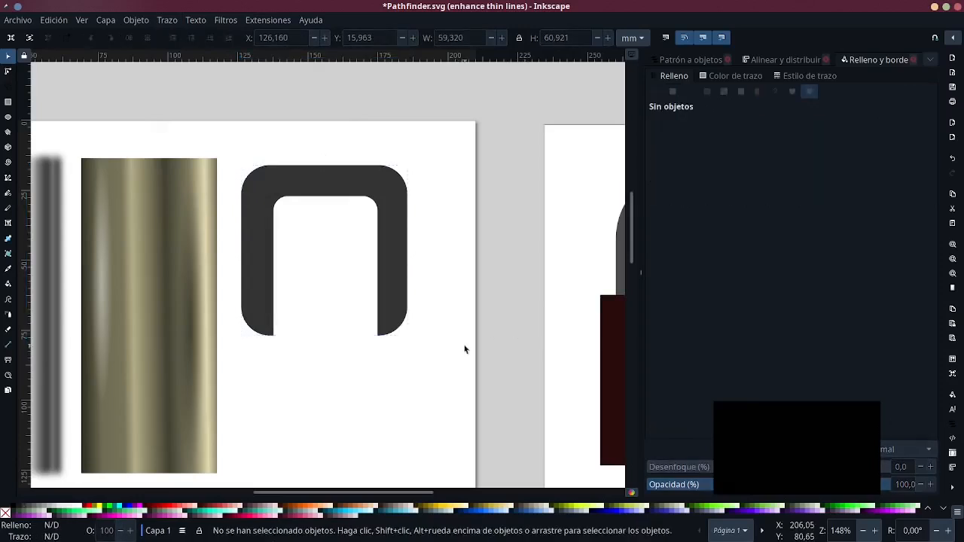
Fill the arch-shaped frame with a linear gradient, reusing the existing bronze gradient 48 from the large cylinder, and deselect it
{"action": "left_click", "coordinate": [396, 265]}
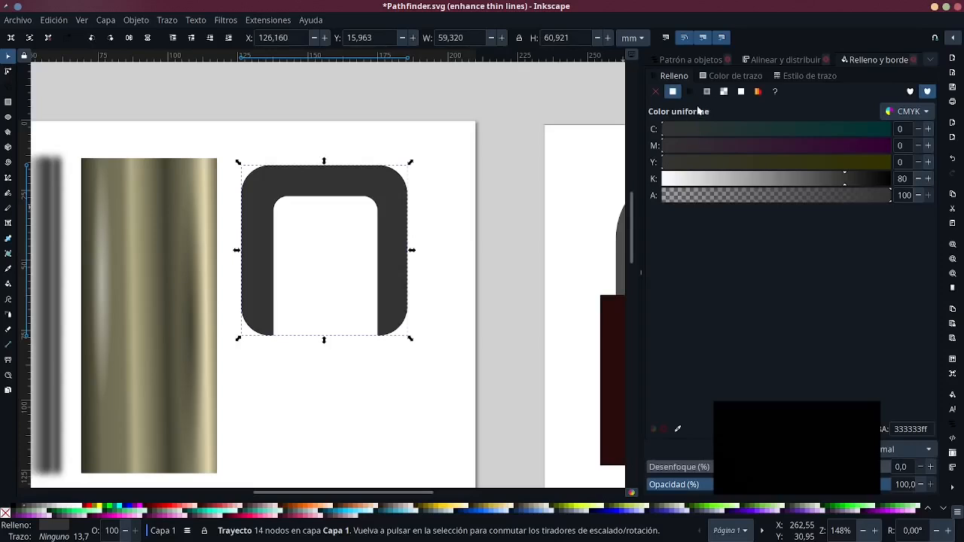
{"action": "left_click", "coordinate": [687, 91]}
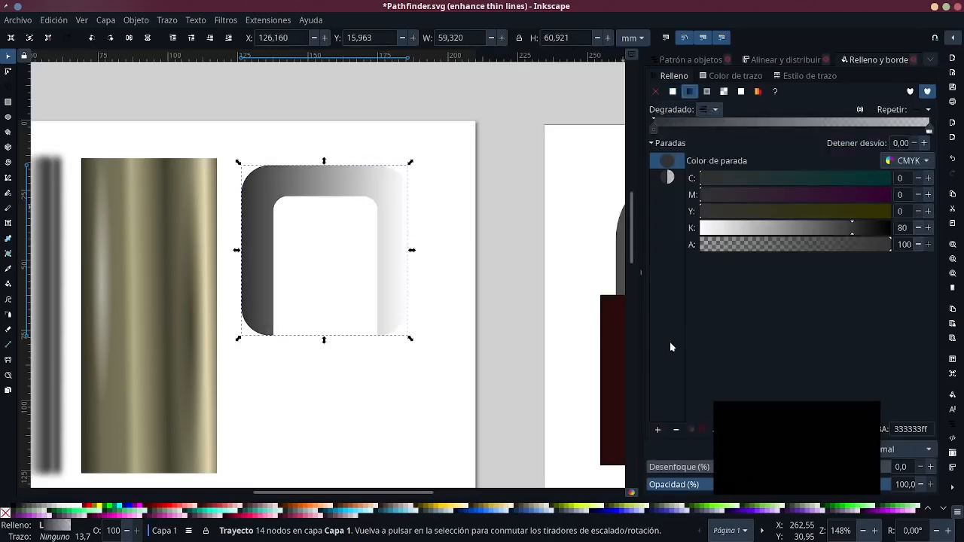
{"action": "left_click", "coordinate": [704, 111]}
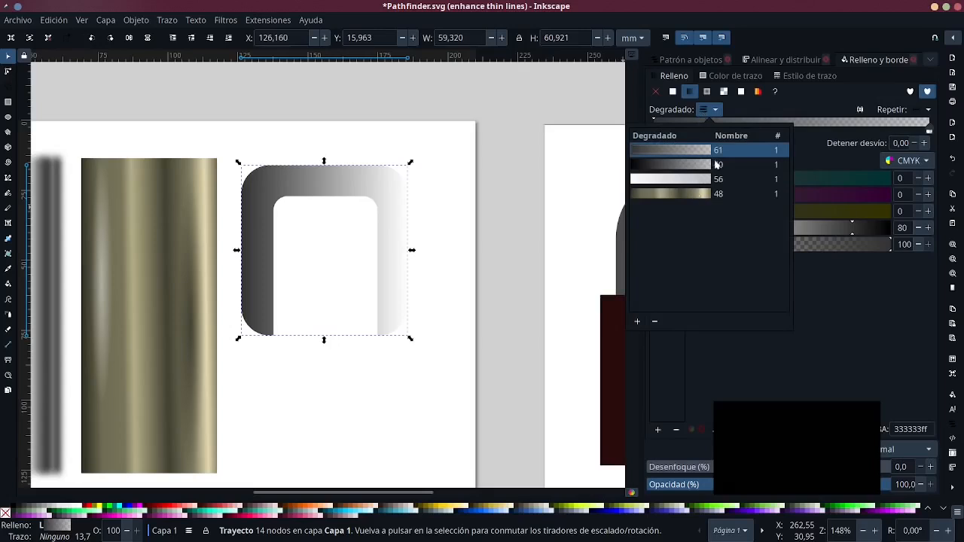
{"action": "left_click", "coordinate": [690, 194]}
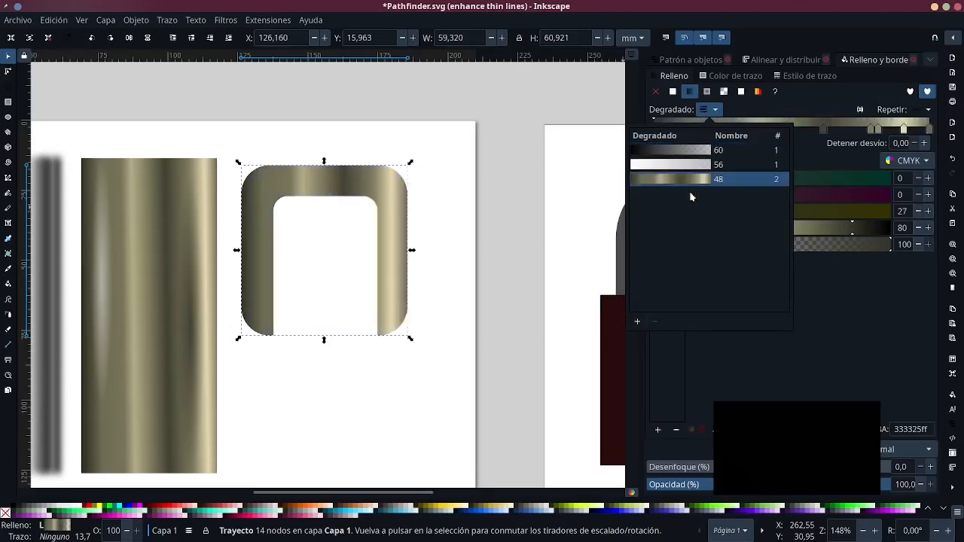
{"action": "left_click", "coordinate": [410, 266]}
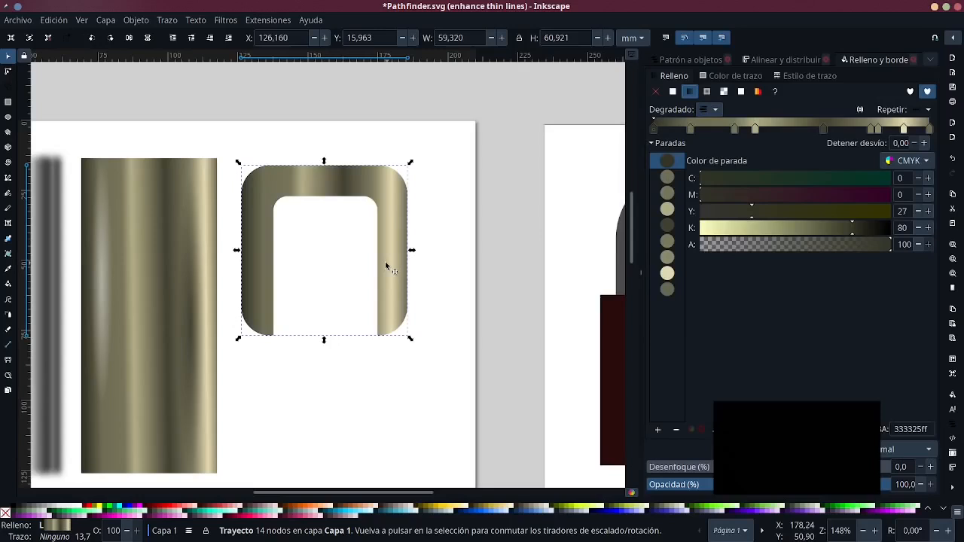
{"action": "left_click", "coordinate": [428, 271]}
Duplicate the bronze arch, shift the copy slightly down and right to about X 127.3, Y 17.7 mm, and send it to the back
{"action": "scroll", "coordinate": [428, 271], "scroll_direction": "down", "scroll_amount": 2}
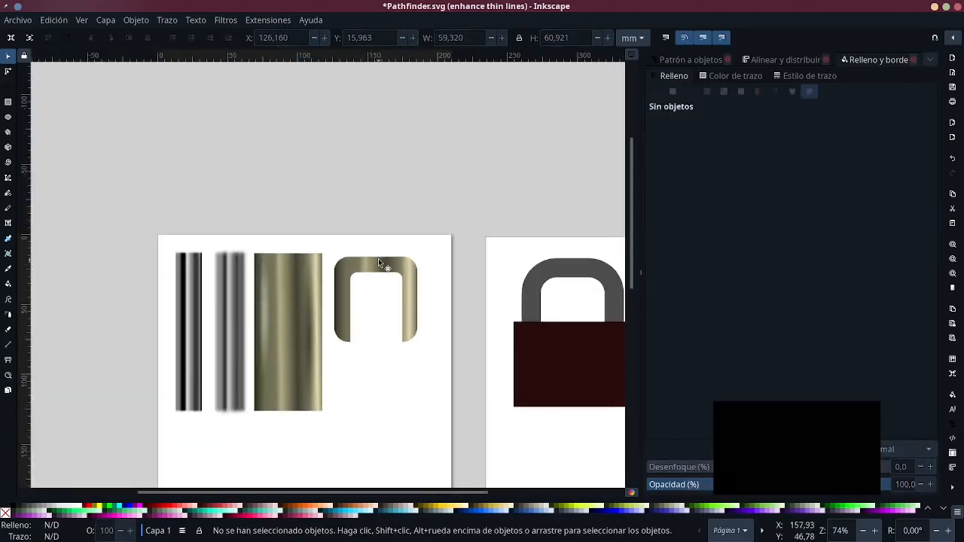
{"action": "key", "text": "ctrl"}
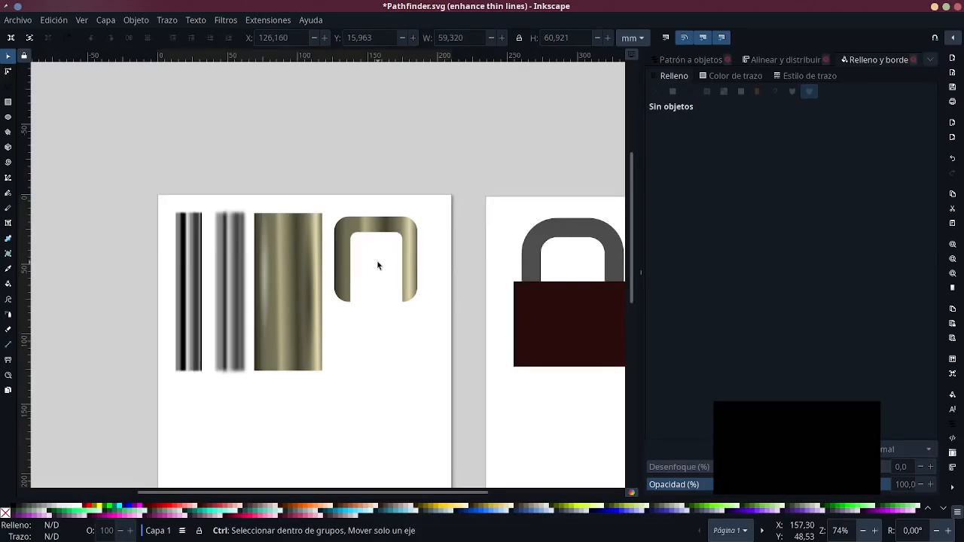
{"action": "scroll", "coordinate": [396, 274], "scroll_direction": "right", "scroll_amount": 2}
{"action": "scroll", "coordinate": [396, 275], "scroll_direction": "down", "scroll_amount": 1}
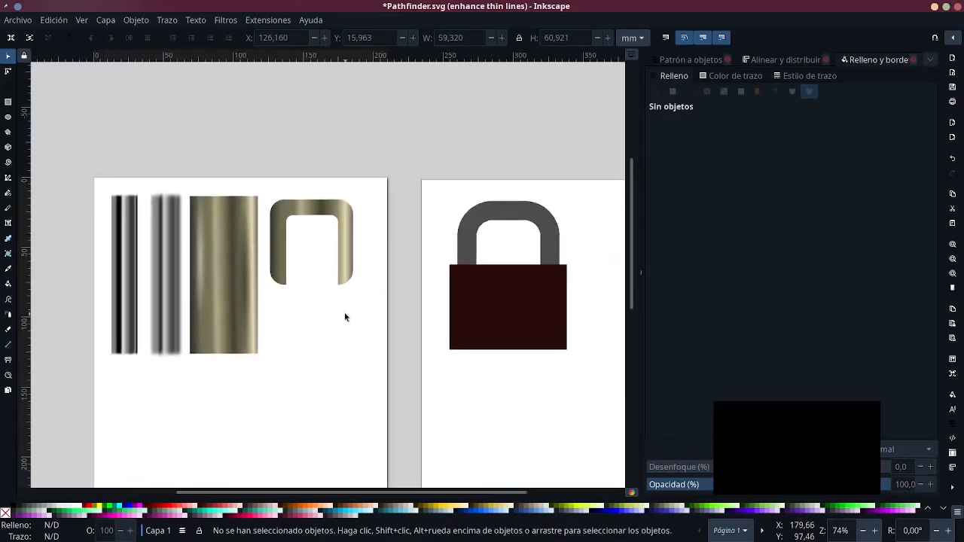
{"action": "scroll", "coordinate": [329, 242], "scroll_direction": "up", "scroll_amount": 2}
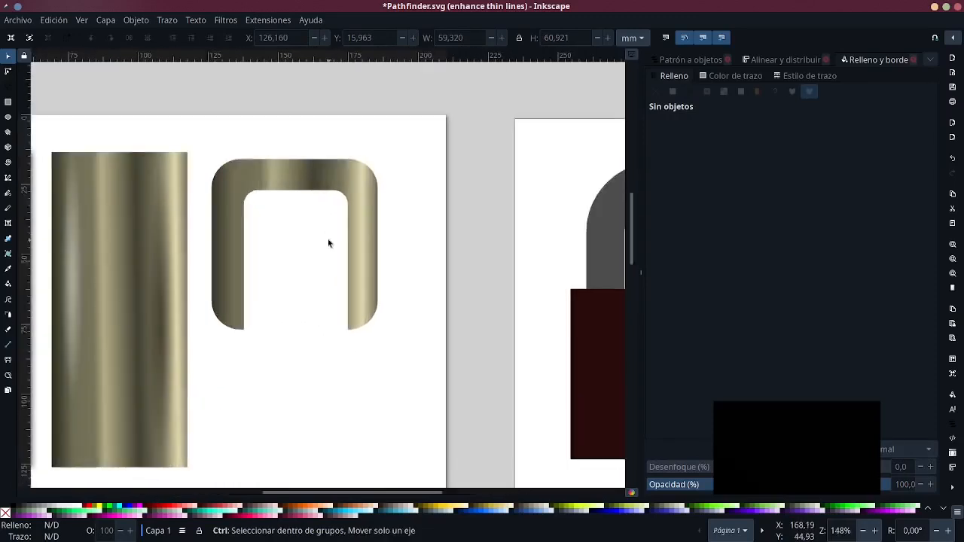
{"action": "key", "text": "ctrl"}
{"action": "scroll", "coordinate": [324, 242], "scroll_direction": "up", "scroll_amount": 1}
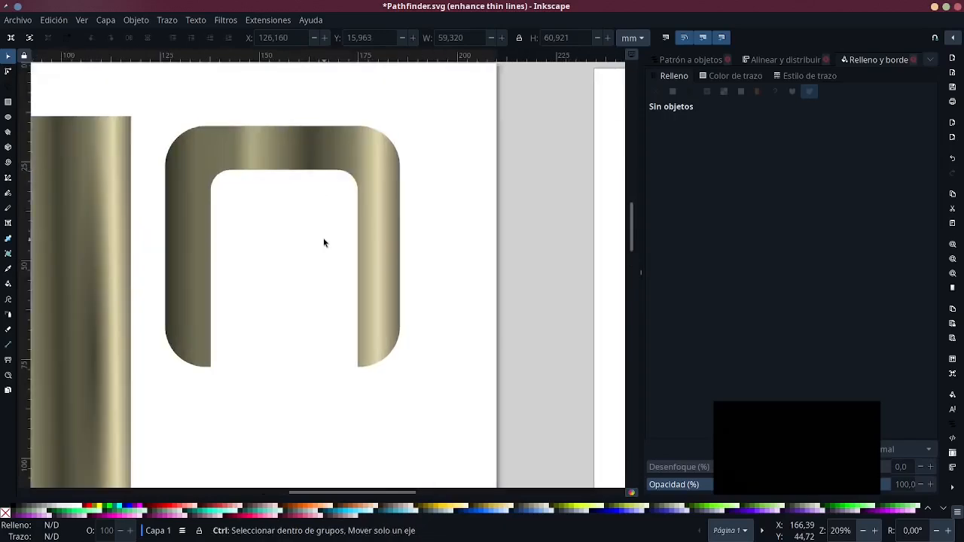
{"action": "scroll", "coordinate": [286, 201], "scroll_direction": "up", "scroll_amount": 1}
{"action": "left_click", "coordinate": [384, 147]}
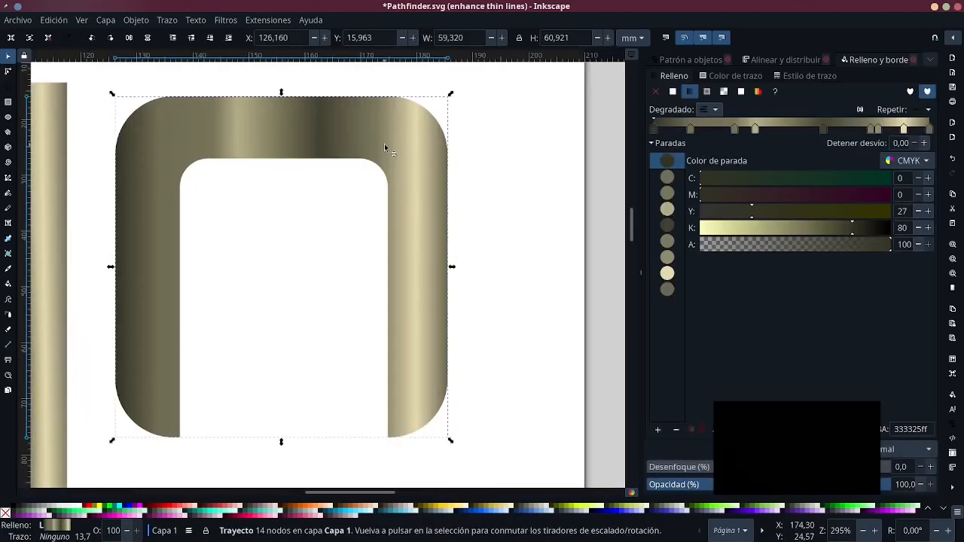
{"action": "left_click_drag", "start_coordinate": [384, 147], "coordinate": [391, 158]}
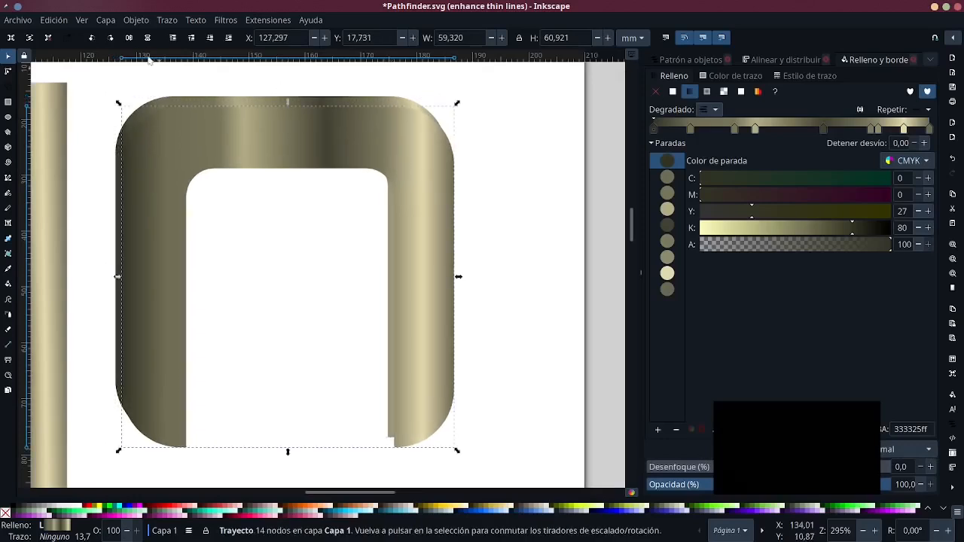
{"action": "left_click", "coordinate": [228, 39]}
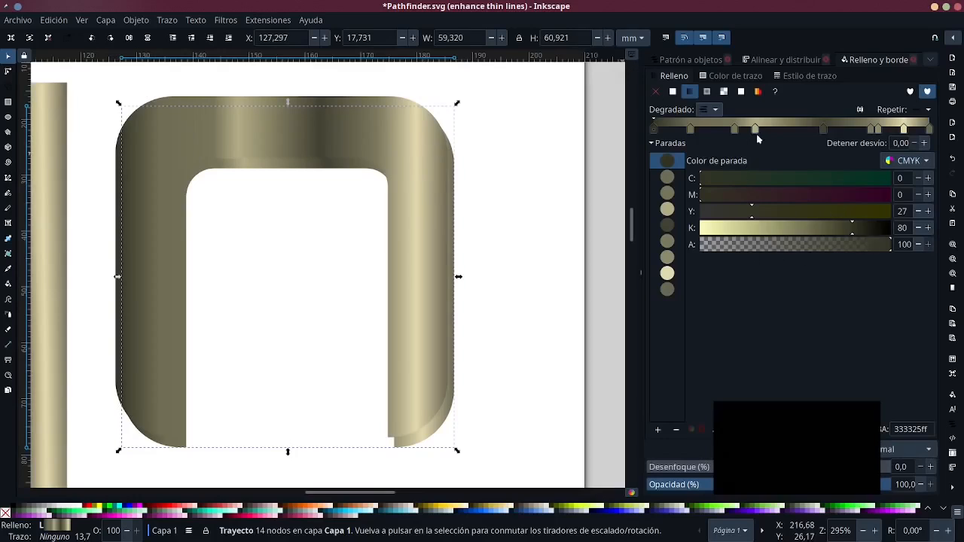
Darken the rear arch's gradient stops at offsets 0.62 and 0.79, bringing the latter to K 89
{"action": "left_click", "coordinate": [823, 128]}
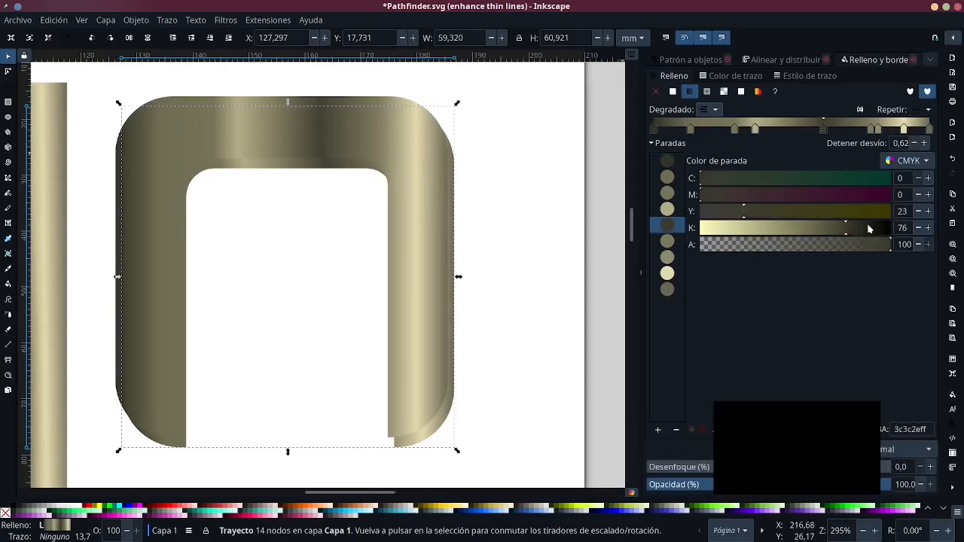
{"action": "left_click", "coordinate": [868, 228]}
{"action": "left_click", "coordinate": [871, 128]}
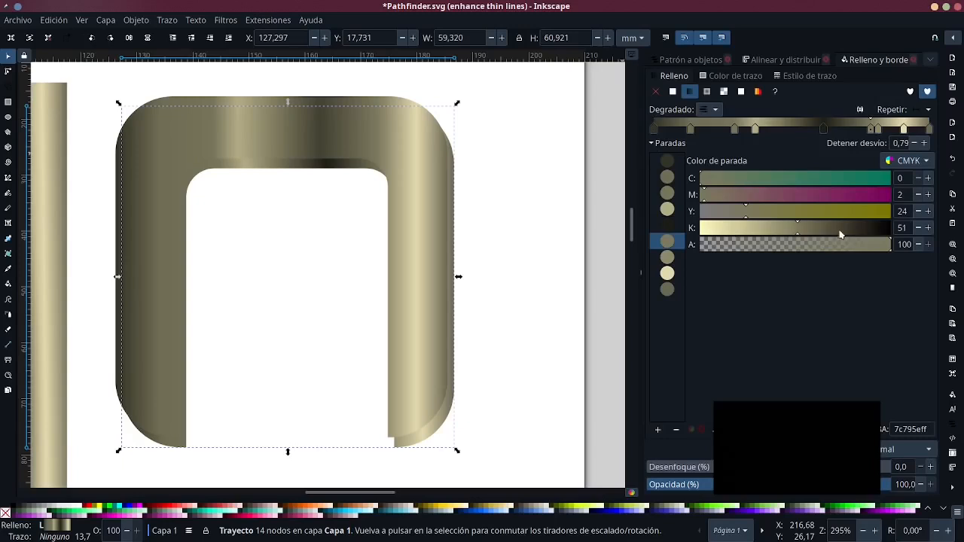
{"action": "left_click", "coordinate": [867, 227]}
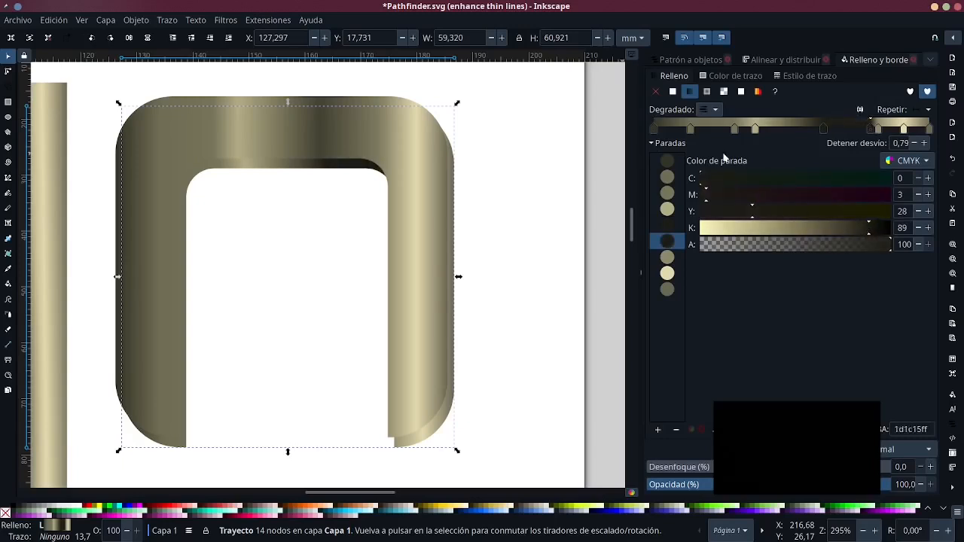
Darken the rear arch's gradient stop at offset 0.13 to K 71, darken its end stop too, then deselect the arch
{"action": "left_click", "coordinate": [691, 129]}
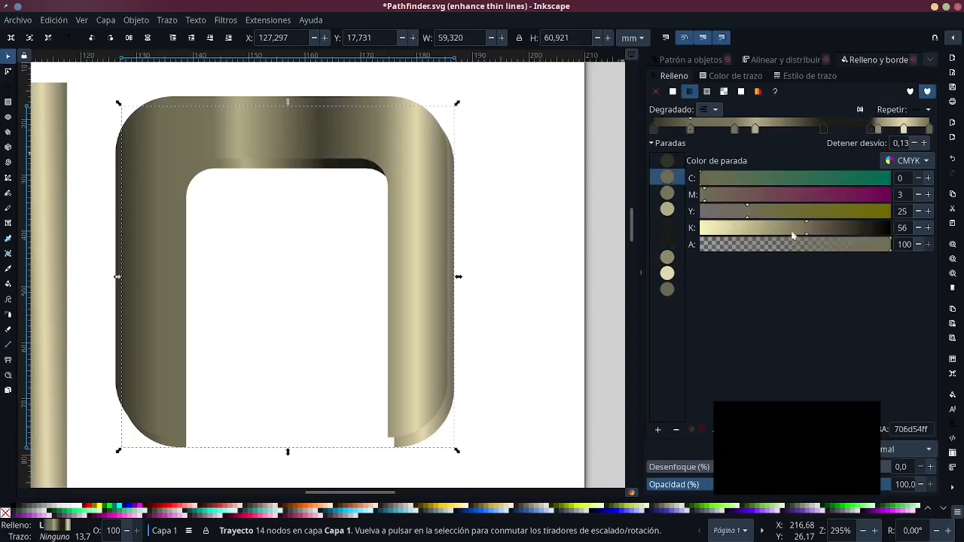
{"action": "left_click", "coordinate": [837, 228]}
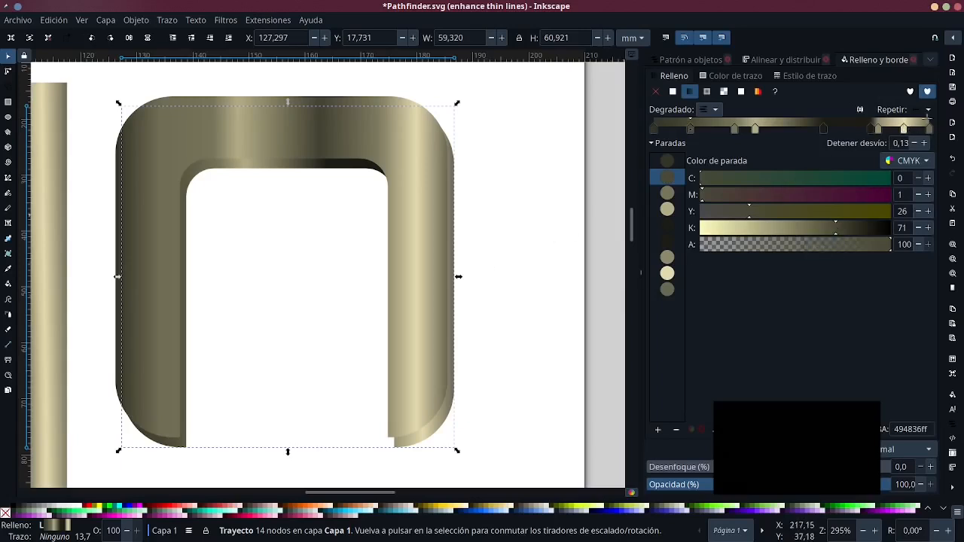
{"action": "left_click", "coordinate": [928, 130]}
{"action": "left_click_drag", "start_coordinate": [820, 231], "coordinate": [851, 224]}
{"action": "left_click", "coordinate": [640, 245]}
{"action": "left_click", "coordinate": [641, 250]}
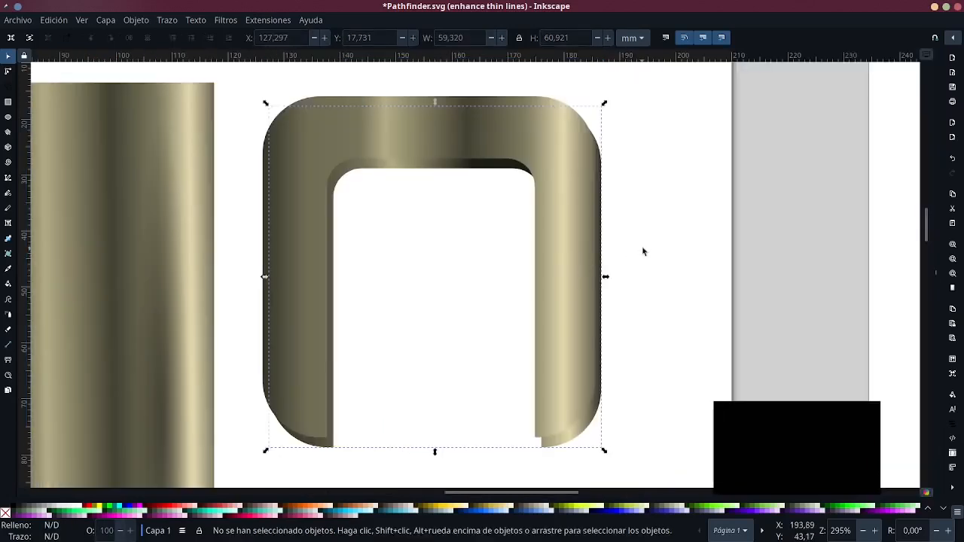
Add the text "HOLA" above the arch and fill it with dark red 2b0000
{"action": "scroll", "coordinate": [635, 247], "scroll_direction": "down", "scroll_amount": 2}
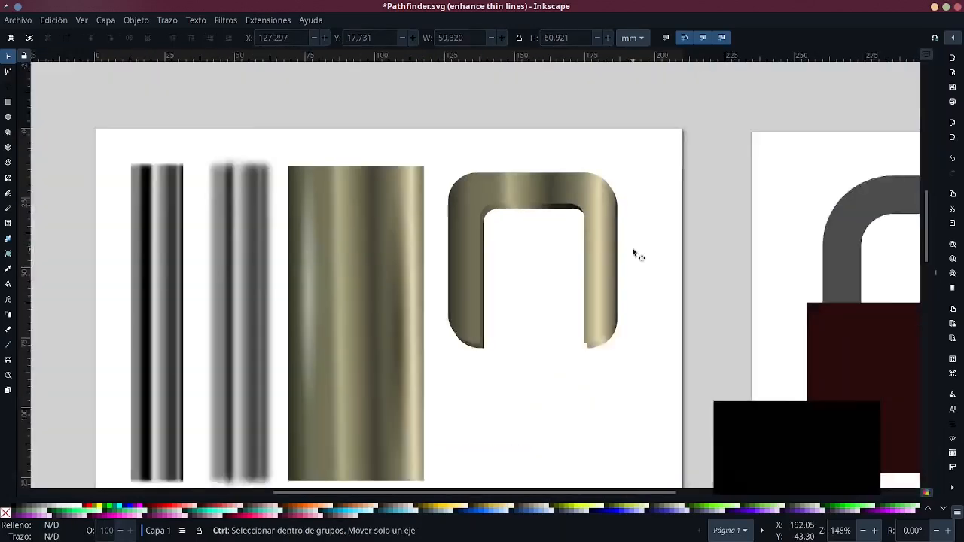
{"action": "scroll", "coordinate": [632, 247], "scroll_direction": "down", "scroll_amount": 1}
{"action": "left_click_drag", "start_coordinate": [631, 238], "coordinate": [613, 178]}
{"action": "left_click_drag", "start_coordinate": [585, 246], "coordinate": [494, 275]}
{"action": "scroll", "coordinate": [484, 220], "scroll_direction": "up", "scroll_amount": 2}
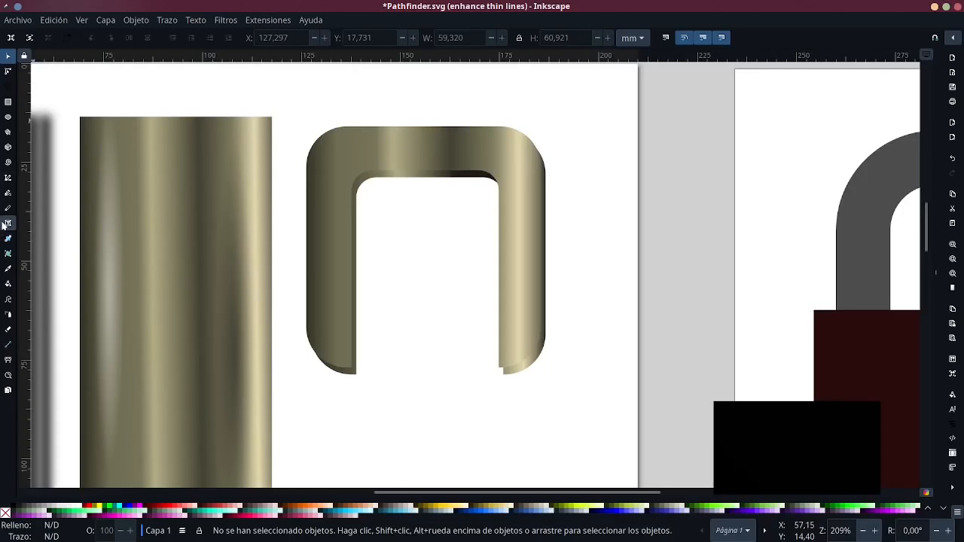
{"action": "left_click", "coordinate": [351, 85]}
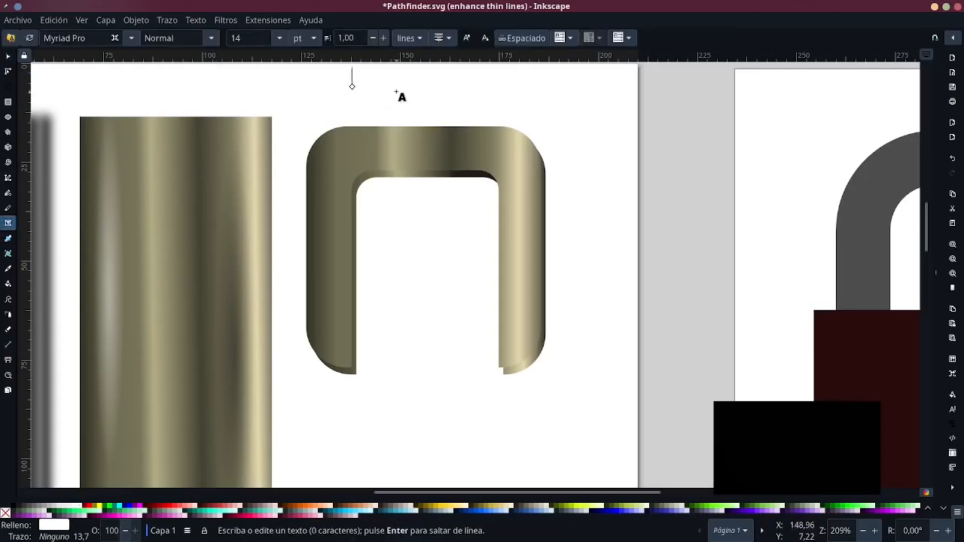
{"action": "type", "text": "1234"}
{"action": "left_click", "coordinate": [8, 56]}
{"action": "left_click", "coordinate": [149, 511]}
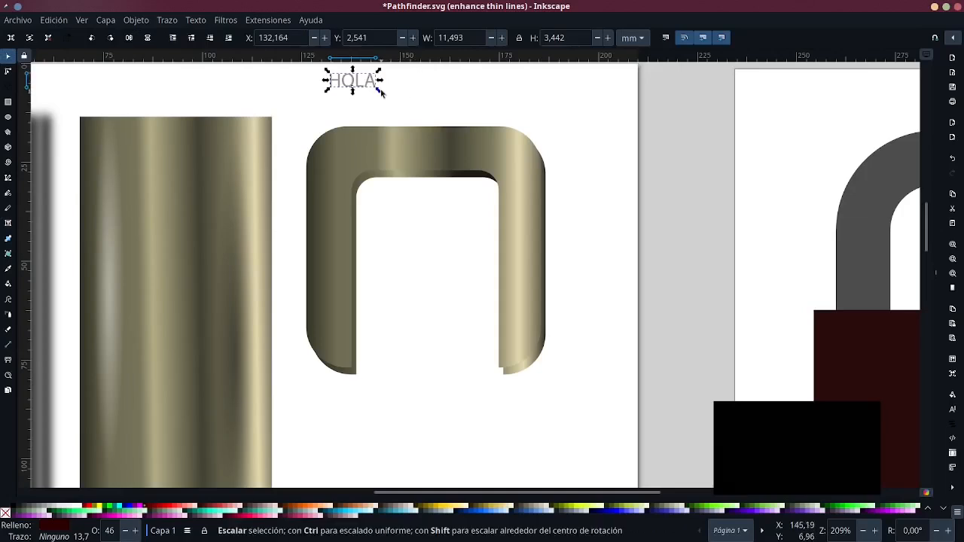
Enlarge the HOLA text to about 35 mm wide, convert it to a path and check its nodes
{"action": "left_click_drag", "start_coordinate": [383, 89], "coordinate": [475, 112]}
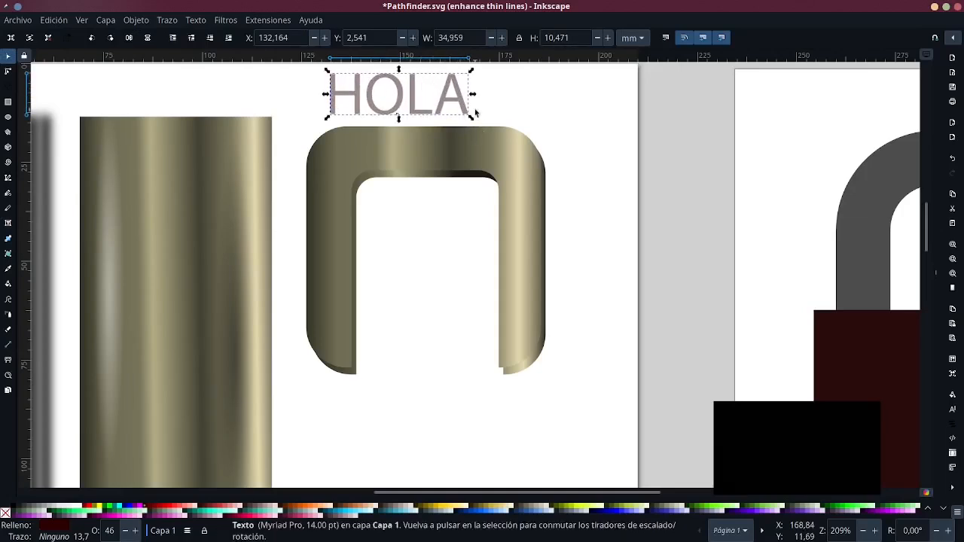
{"action": "left_click", "coordinate": [175, 23]}
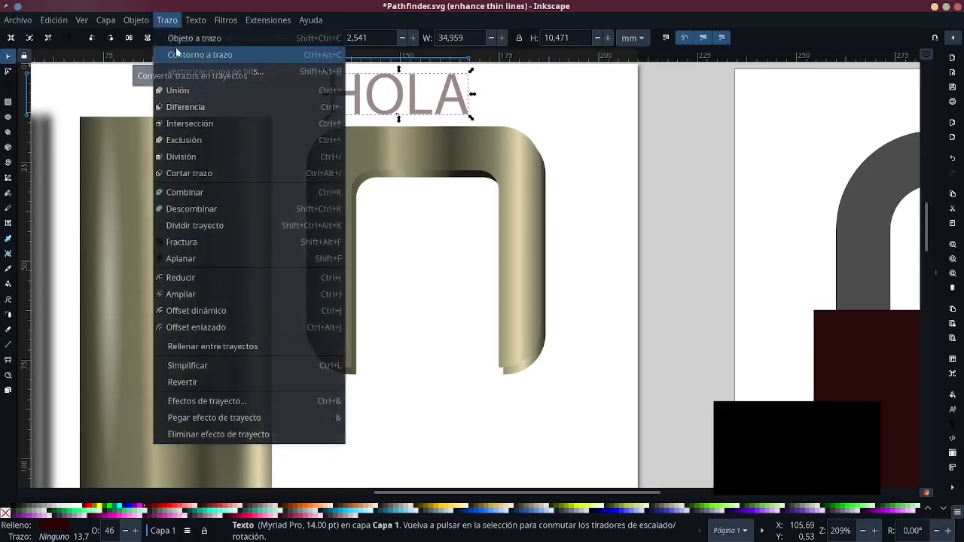
{"action": "left_click", "coordinate": [188, 43]}
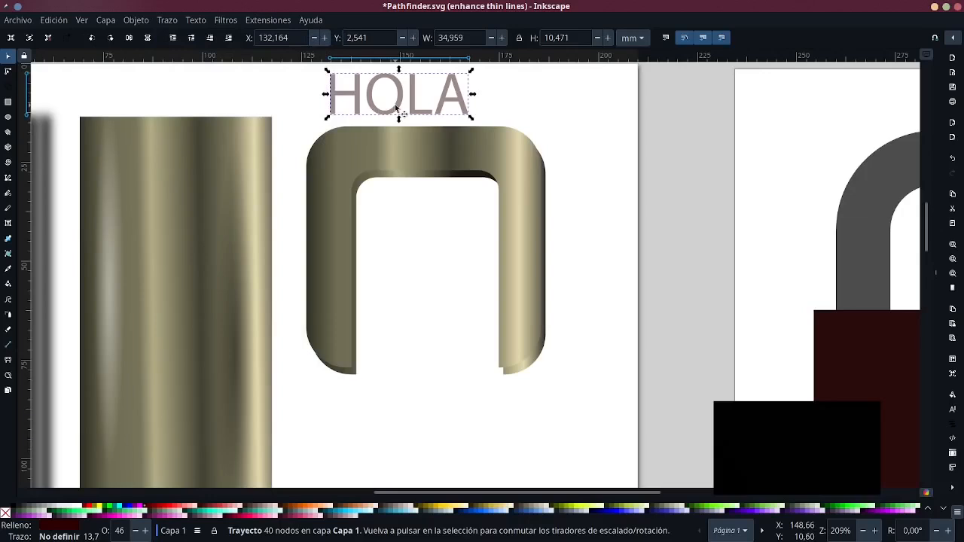
{"action": "key", "text": "n"}
{"action": "key", "text": "s"}
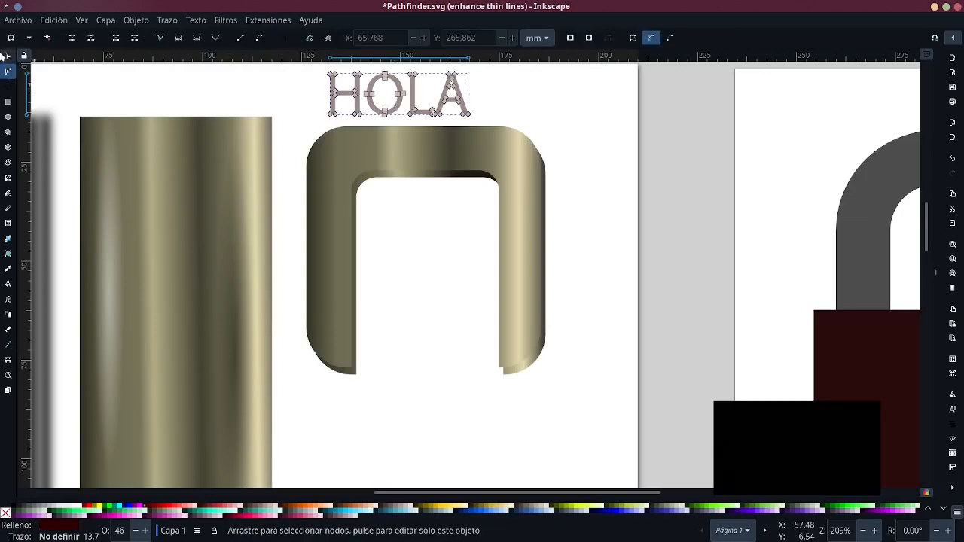
Move the HOLA lettering onto the arch's upper bar, scale it down to about 29 mm wide and centre it there
{"action": "left_click_drag", "start_coordinate": [452, 89], "coordinate": [475, 145]}
{"action": "scroll", "coordinate": [475, 144], "scroll_direction": "up", "scroll_amount": 3}
{"action": "left_click_drag", "start_coordinate": [550, 98], "coordinate": [480, 120]}
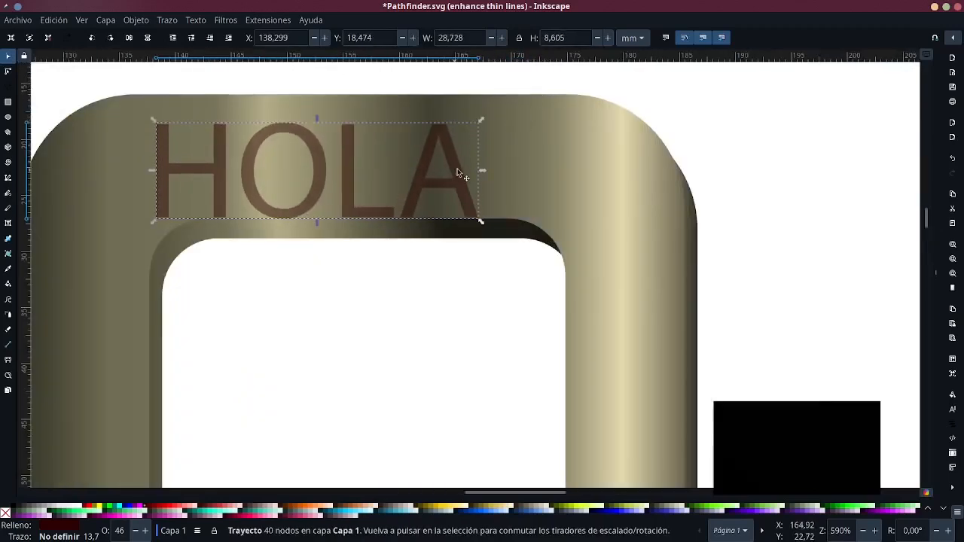
{"action": "left_click_drag", "start_coordinate": [463, 170], "coordinate": [488, 165]}
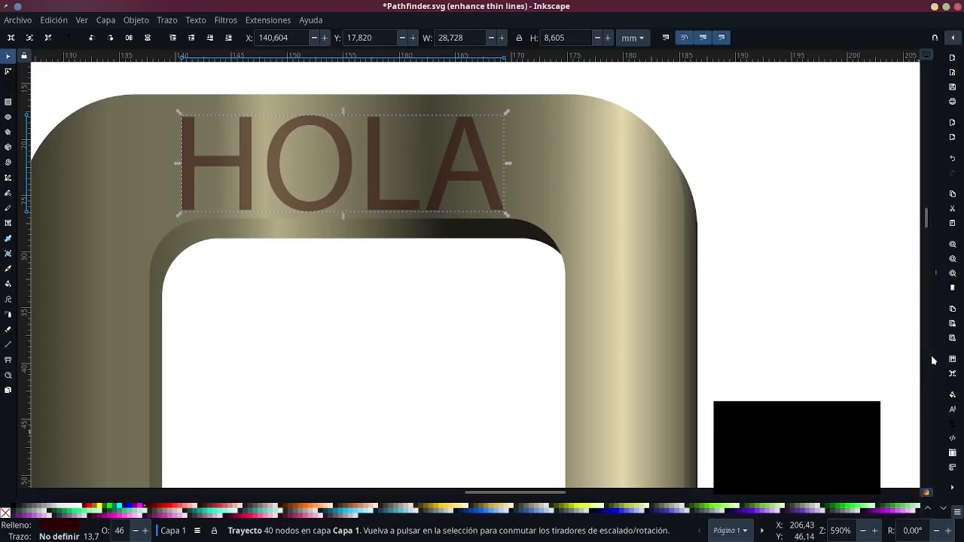
Set the opacity of the HOLA lettering to 100 %
{"action": "left_click", "coordinate": [951, 394]}
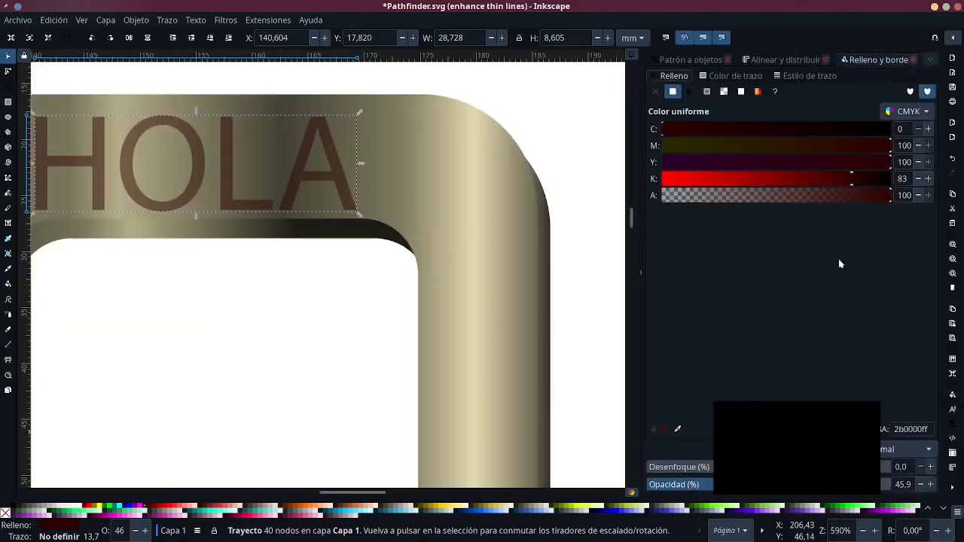
{"action": "left_click_drag", "start_coordinate": [759, 484], "coordinate": [889, 484]}
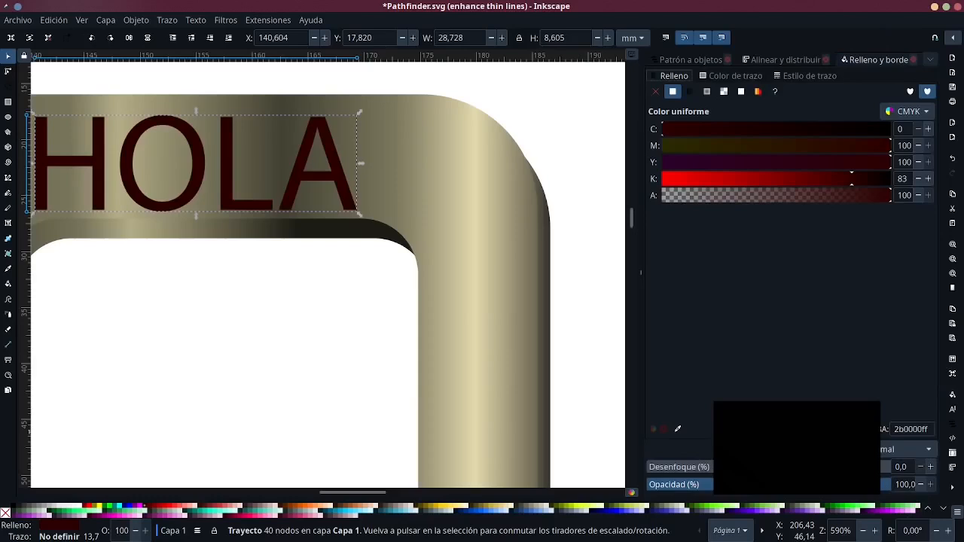
Fill the HOLA lettering with a linear gradient, reusing the existing bronze gradient 71
{"action": "scroll", "coordinate": [260, 230], "scroll_direction": "down", "scroll_amount": 1}
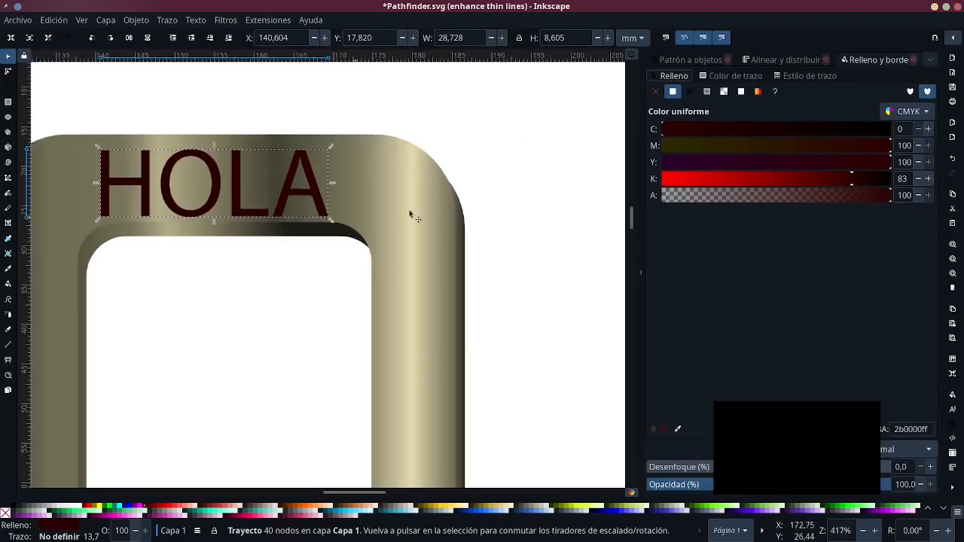
{"action": "left_click", "coordinate": [690, 91]}
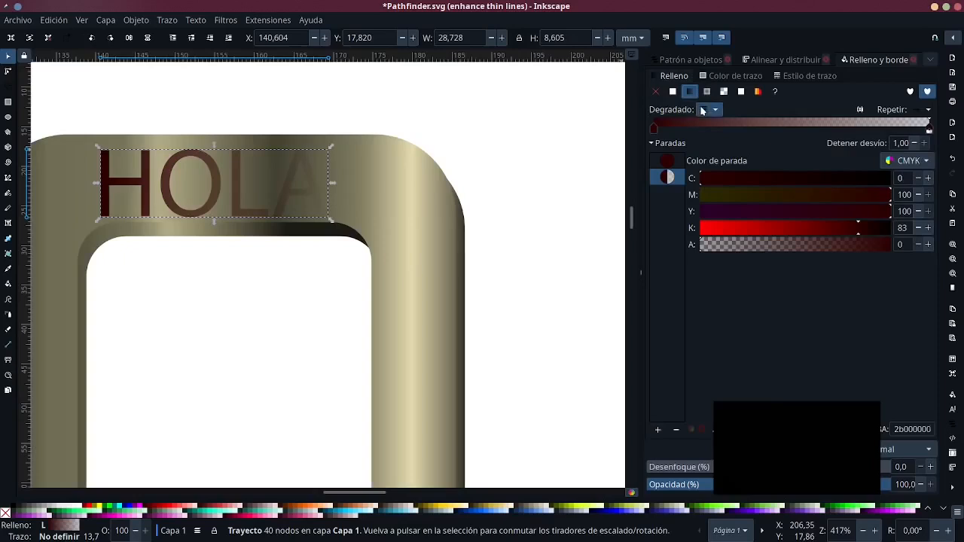
{"action": "left_click", "coordinate": [708, 109]}
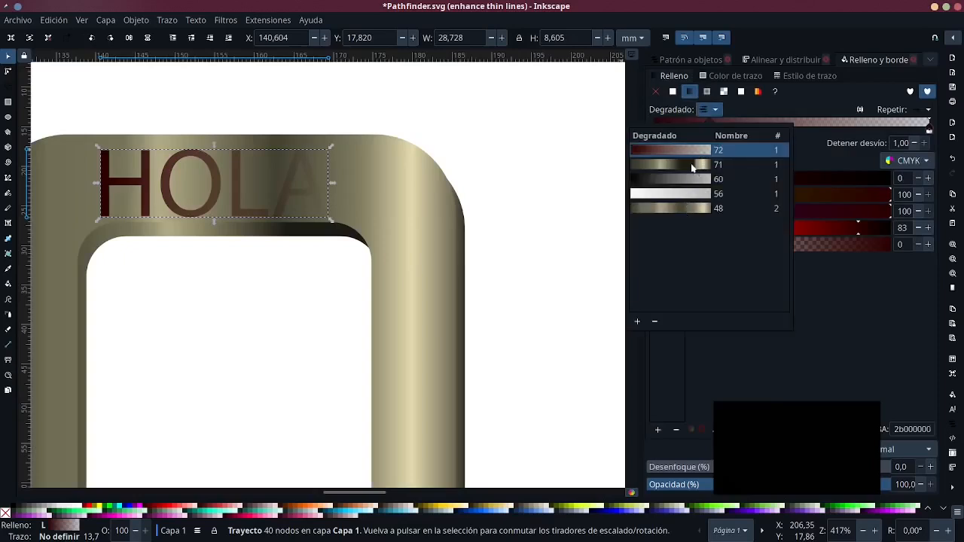
{"action": "left_click", "coordinate": [692, 164]}
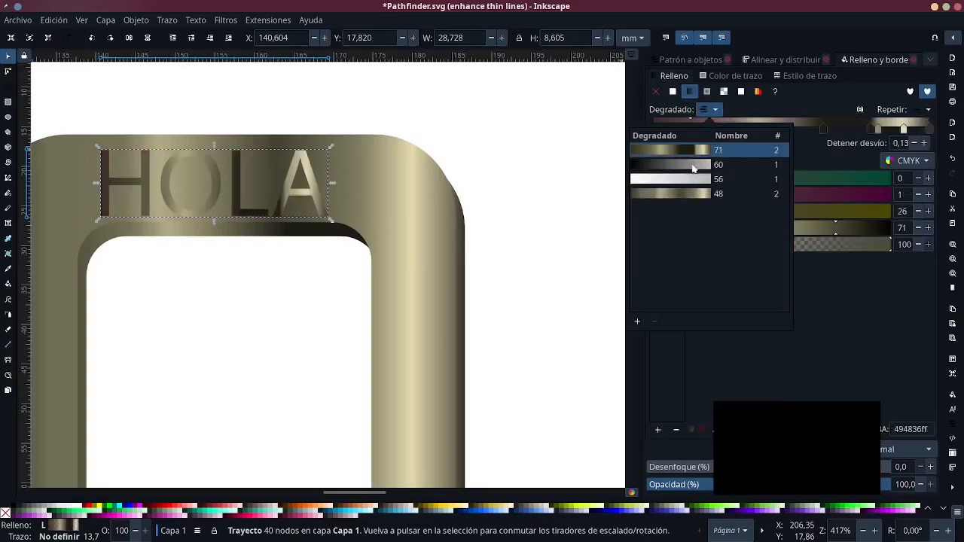
Slant the HOLA fill gradient diagonally by moving its end point to the lettering's lower right corner
{"action": "double_click", "coordinate": [311, 188]}
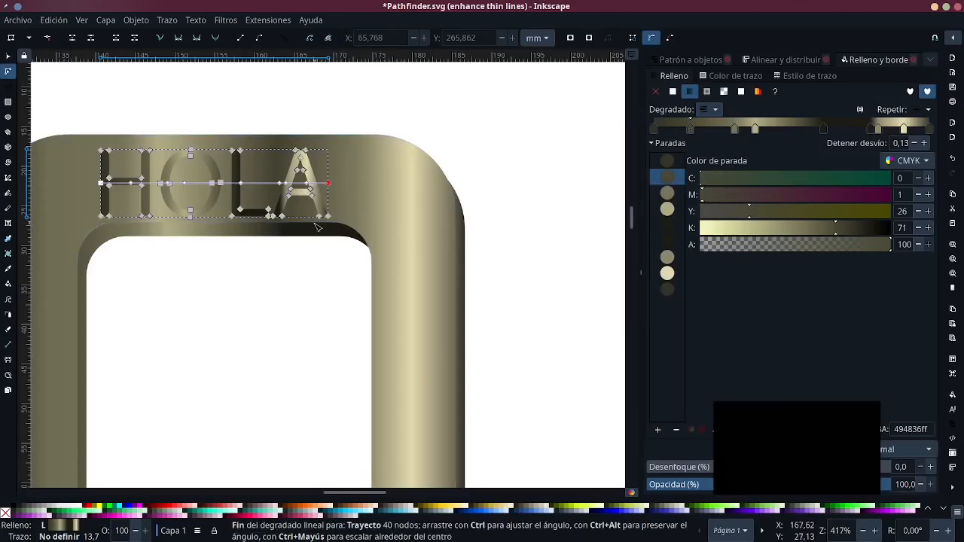
{"action": "left_click_drag", "start_coordinate": [327, 184], "coordinate": [328, 217]}
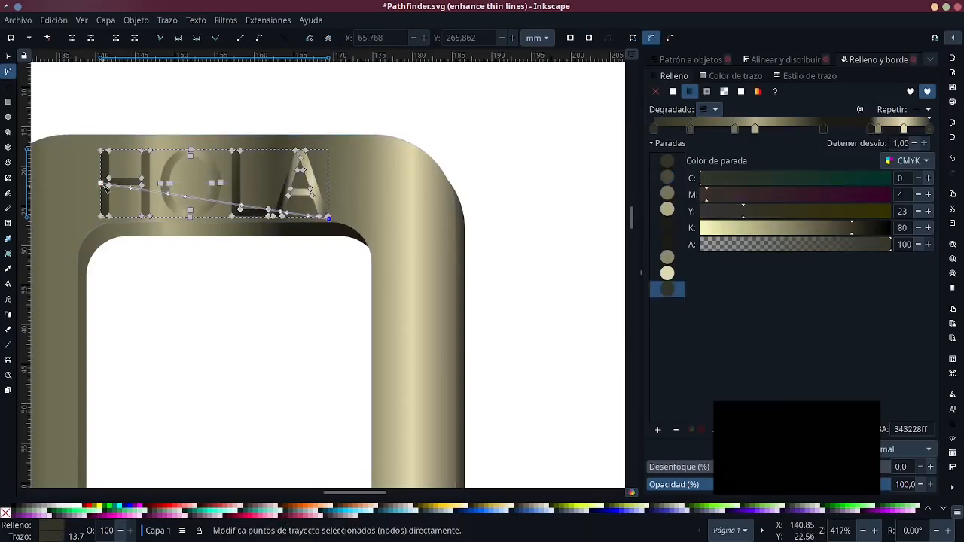
{"action": "left_click_drag", "start_coordinate": [125, 160], "coordinate": [197, 130]}
{"action": "left_click", "coordinate": [9, 57]}
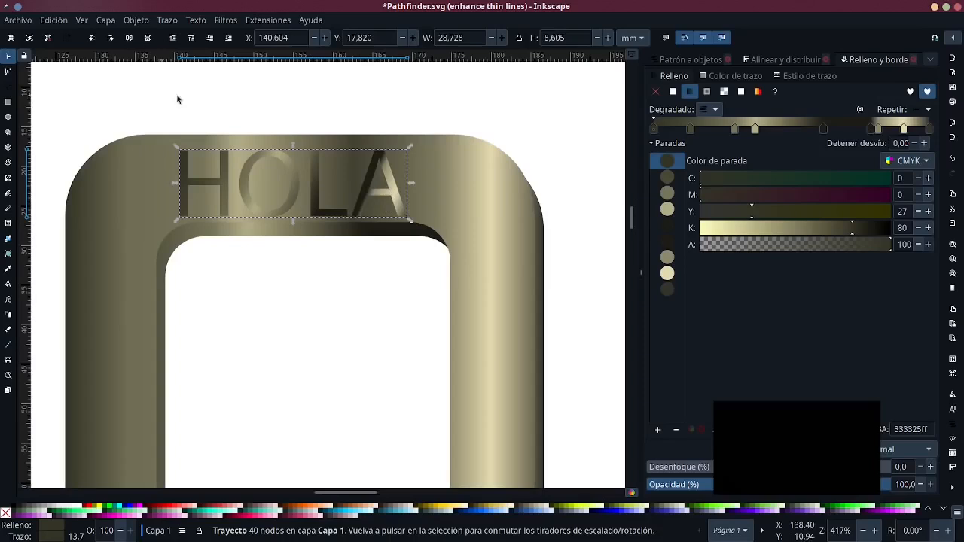
{"action": "left_click", "coordinate": [176, 99]}
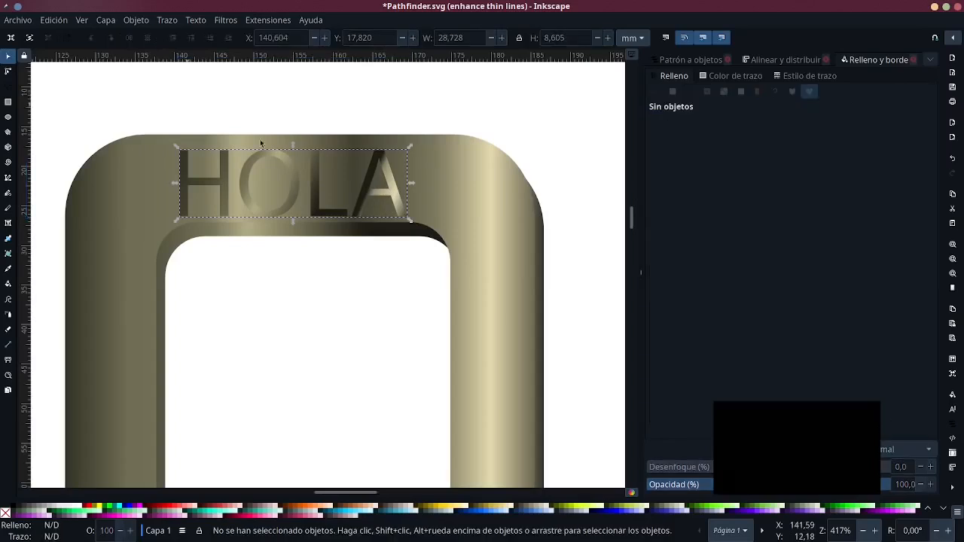
Give the HOLA lettering a 50 % grey stroke and set its width to 3 px
{"action": "left_click", "coordinate": [317, 165]}
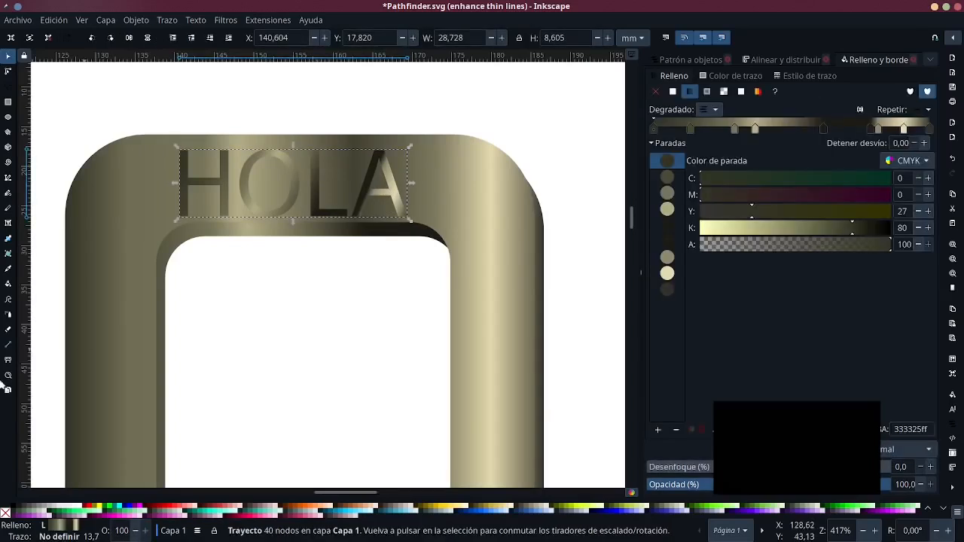
{"action": "left_click", "coordinate": [38, 505], "text": "shift"}
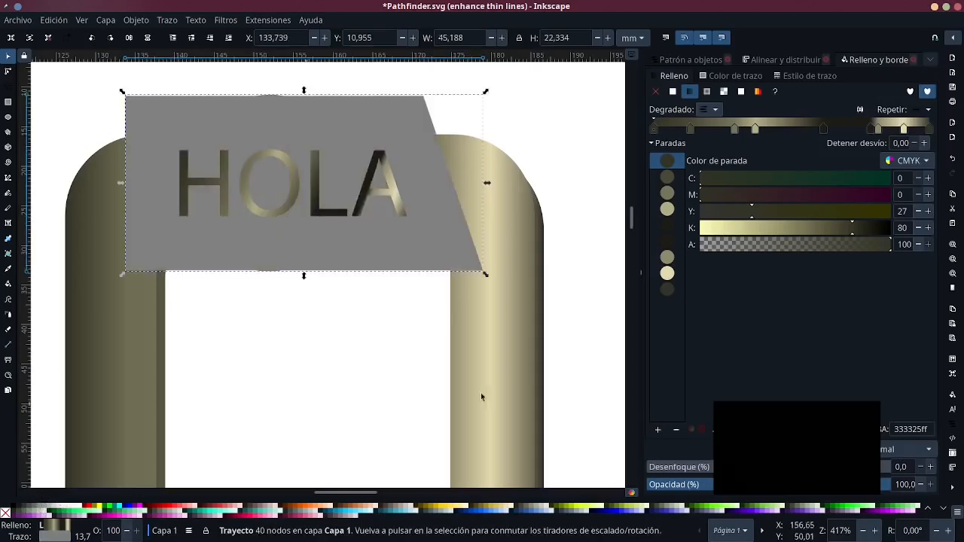
{"action": "left_click", "coordinate": [826, 76]}
{"action": "left_click", "coordinate": [797, 96]}
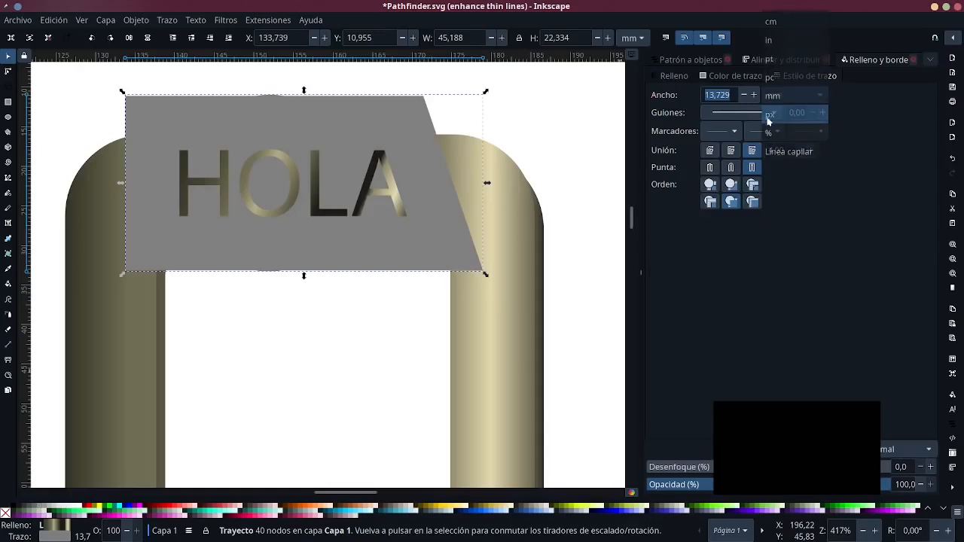
{"action": "left_click", "coordinate": [783, 112]}
{"action": "key", "text": "BackSpace"}
{"action": "key", "text": "BackSpace"}
{"action": "key", "text": "BackSpace"}
{"action": "key", "text": "BackSpace"}
{"action": "key", "text": "BackSpace"}
{"action": "key", "text": "BackSpace"}
{"action": "type", "text": "3"}
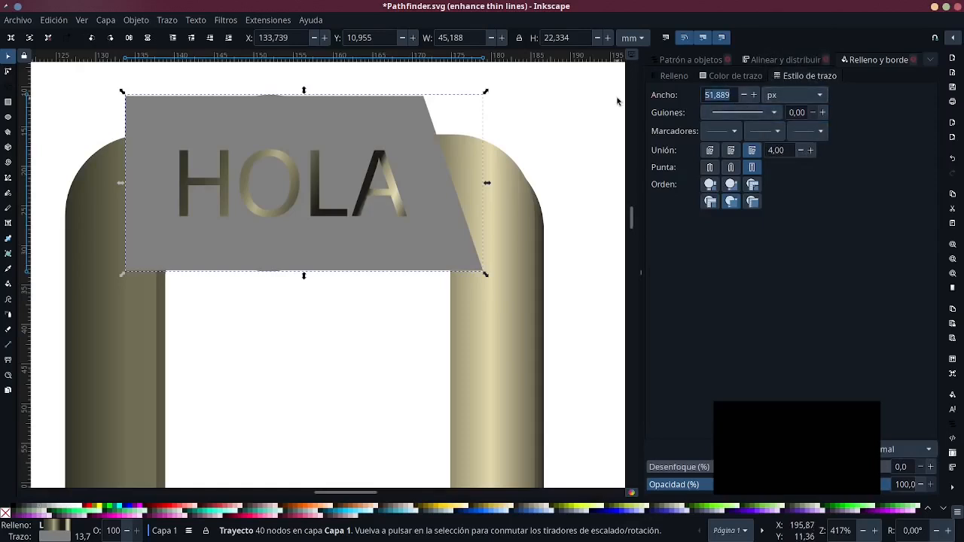
{"action": "key", "text": "Return"}
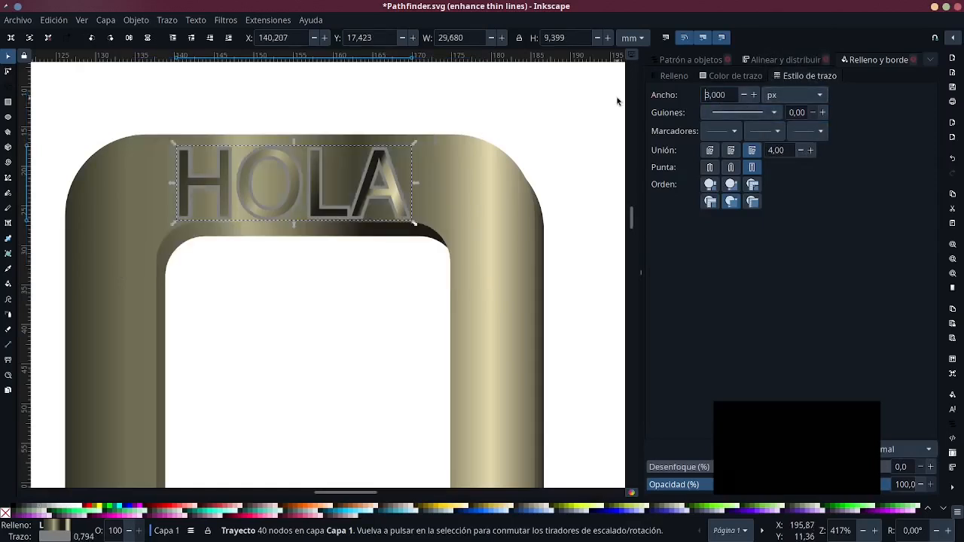
Change the HOLA stroke to a linear gradient, reusing the existing bronze gradient 48
{"action": "left_click", "coordinate": [753, 77]}
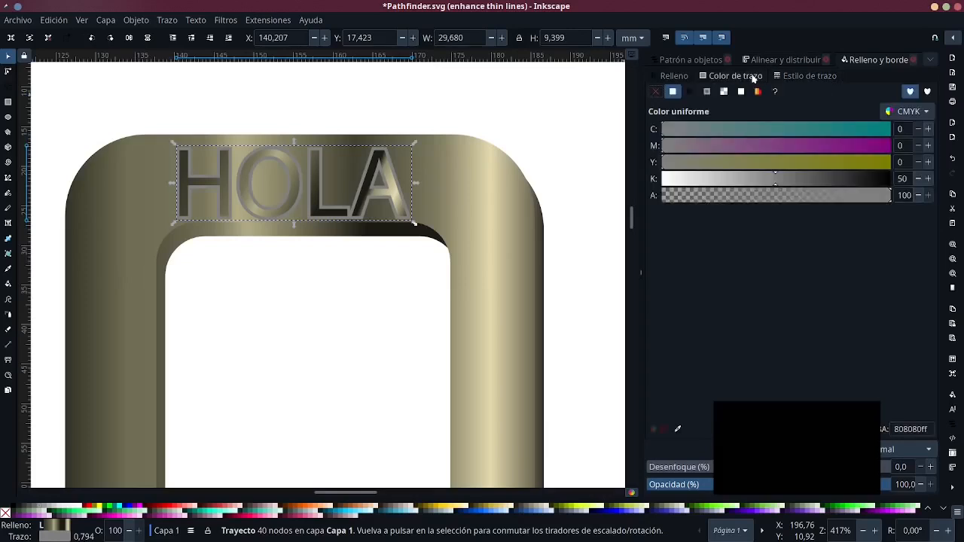
{"action": "left_click", "coordinate": [693, 93]}
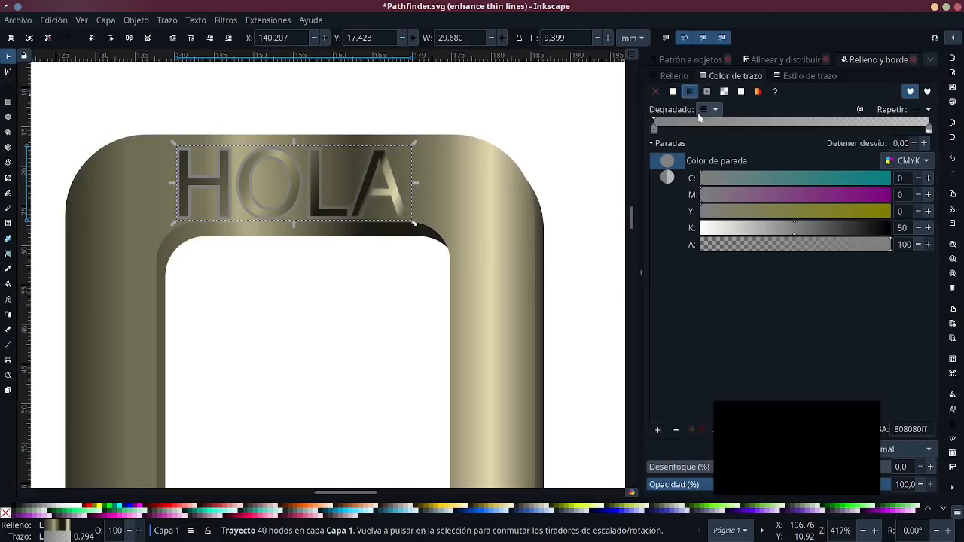
{"action": "left_click", "coordinate": [710, 112]}
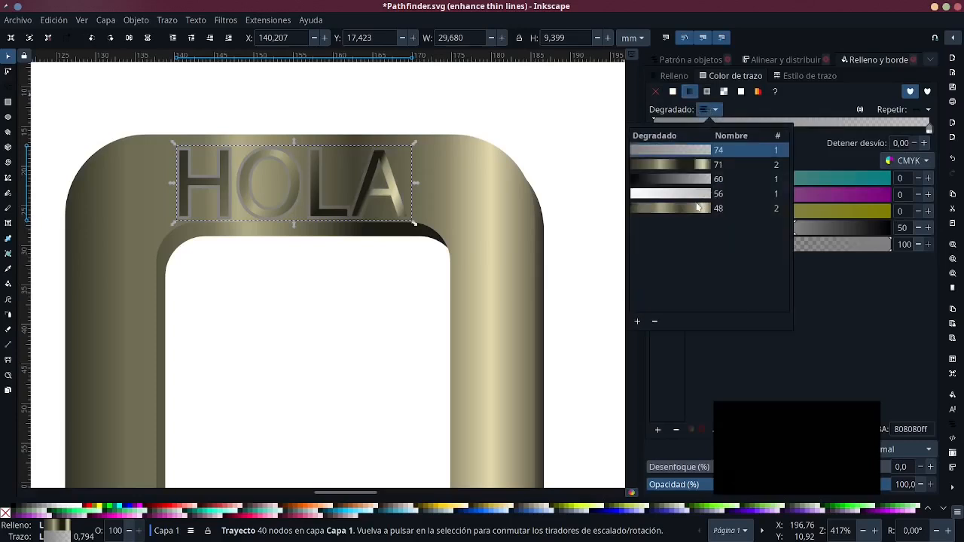
{"action": "left_click", "coordinate": [696, 207]}
{"action": "left_click", "coordinate": [601, 241]}
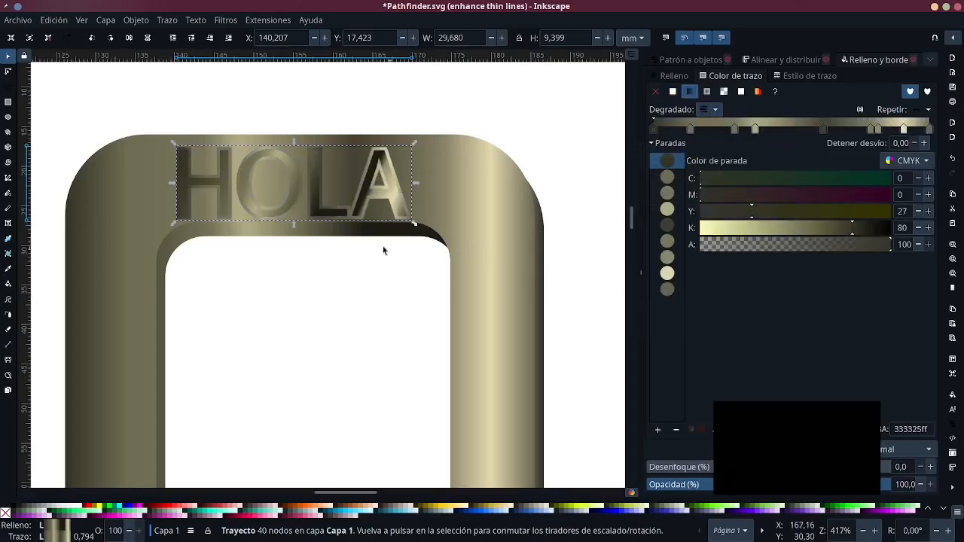
Examine the lettered arch beside the other shading samples and the shapes of the padlock on page 2
{"action": "scroll", "coordinate": [387, 236], "scroll_direction": "down", "scroll_amount": 3}
{"action": "left_click", "coordinate": [509, 247]}
{"action": "scroll", "coordinate": [502, 244], "scroll_direction": "down", "scroll_amount": 1}
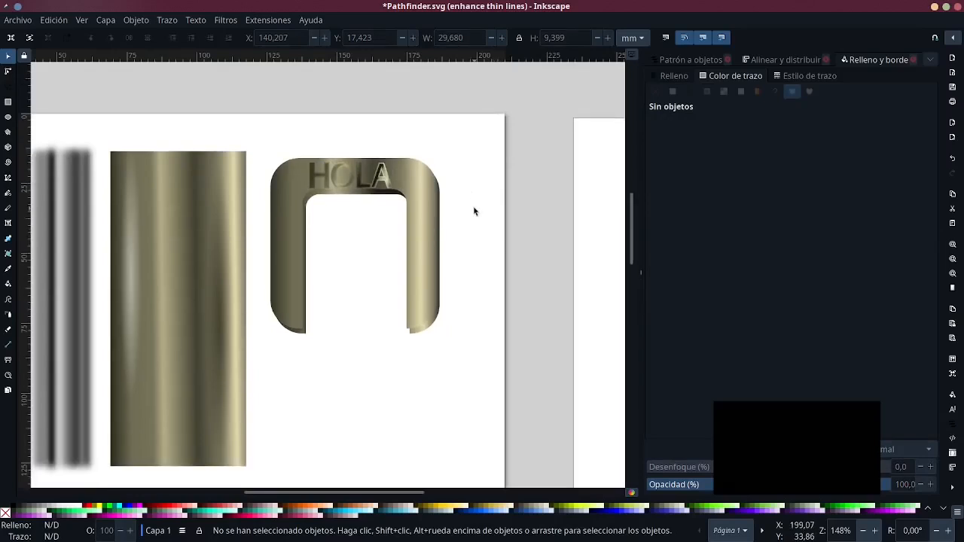
{"action": "scroll", "coordinate": [476, 207], "scroll_direction": "down", "scroll_amount": 1}
{"action": "left_click_drag", "start_coordinate": [465, 186], "coordinate": [540, 139]}
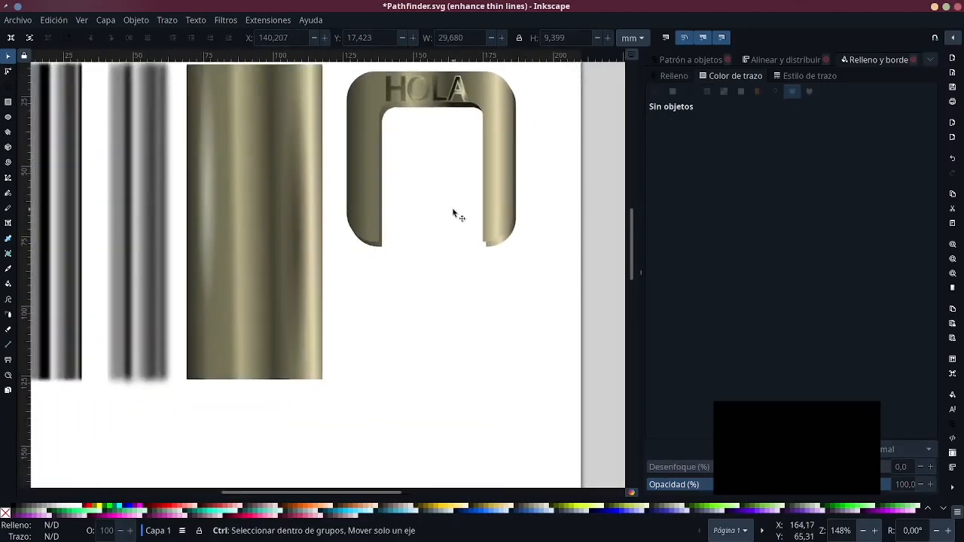
{"action": "scroll", "coordinate": [454, 214], "scroll_direction": "down", "scroll_amount": 2}
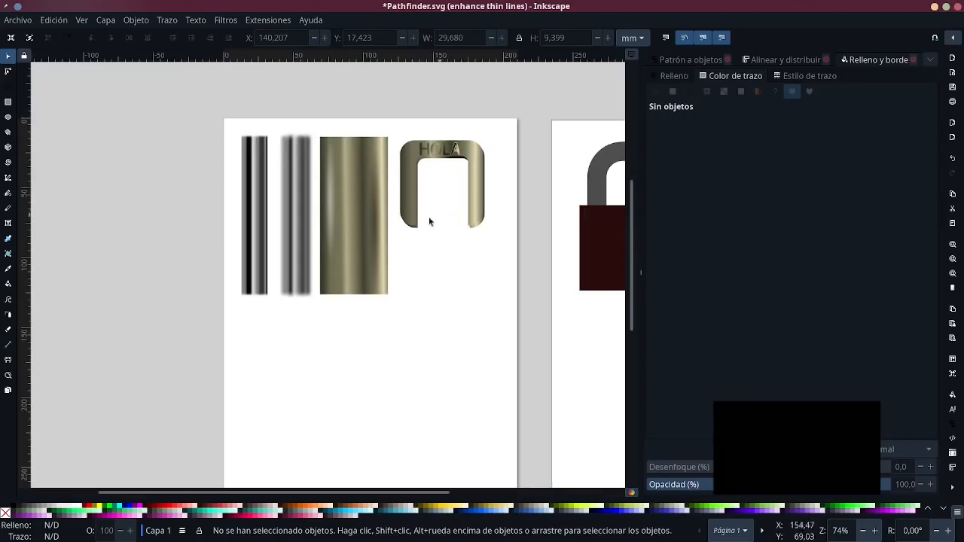
{"action": "left_click_drag", "start_coordinate": [433, 216], "coordinate": [331, 263]}
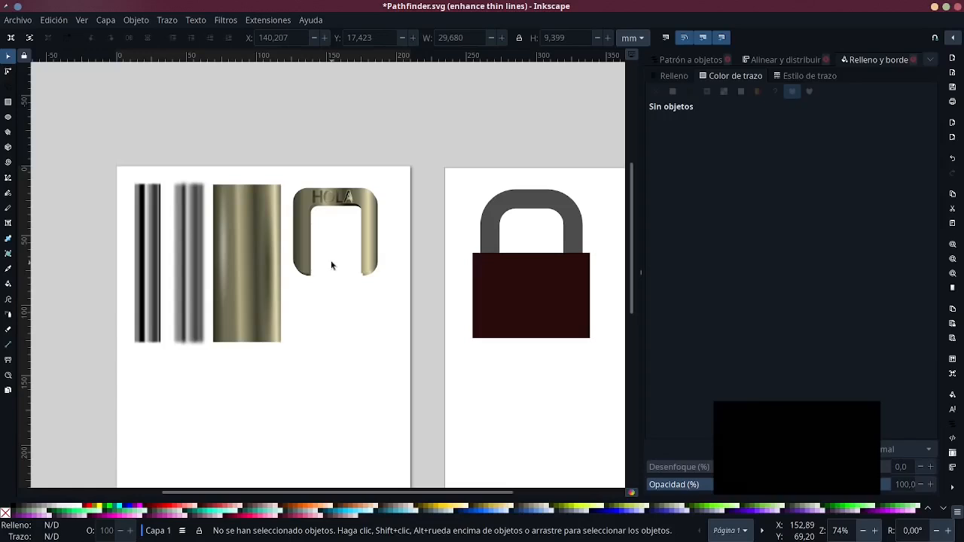
{"action": "left_click", "coordinate": [491, 282]}
{"action": "left_click_drag", "start_coordinate": [512, 281], "coordinate": [482, 279]}
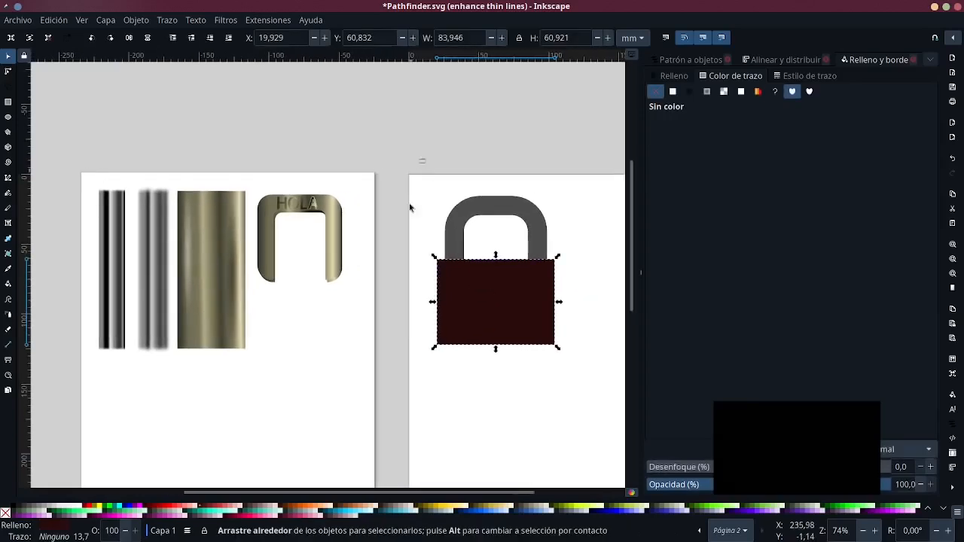
{"action": "left_click_drag", "start_coordinate": [424, 161], "coordinate": [555, 351]}
{"action": "scroll", "coordinate": [397, 225], "scroll_direction": "up", "scroll_amount": 3, "text": "ctrl"}
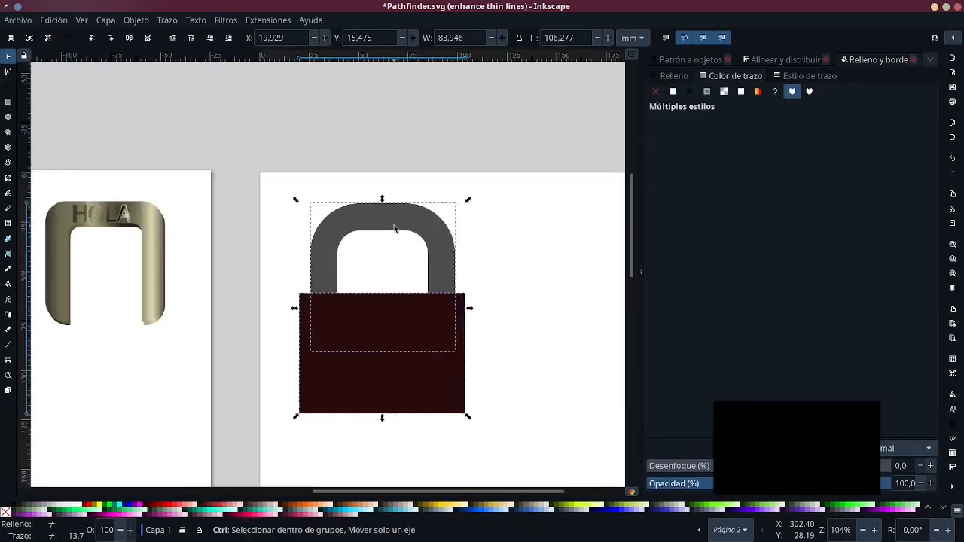
{"action": "scroll", "coordinate": [394, 226], "scroll_direction": "down", "scroll_amount": 1, "text": "ctrl"}
{"action": "key", "text": "Escape"}
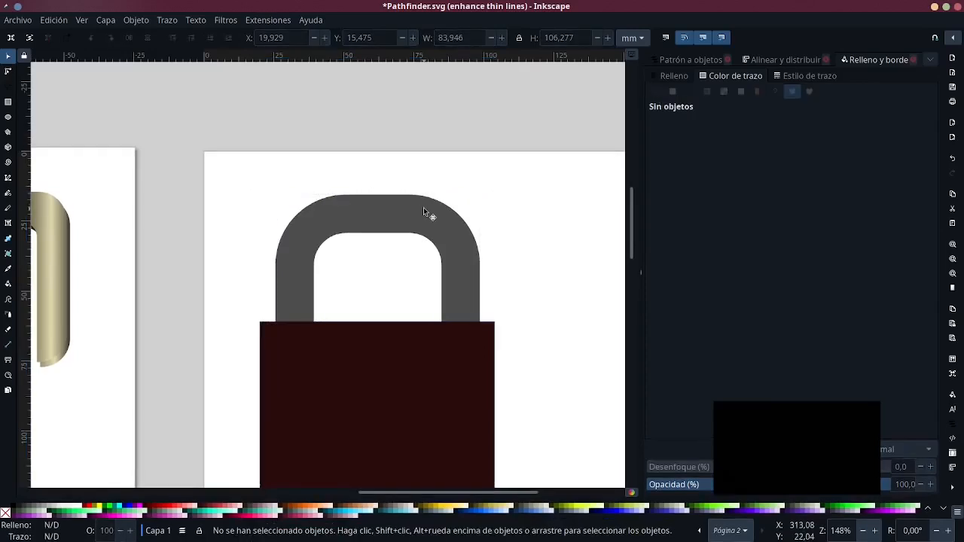
Inspect the padlock shackle's outline by cycling through the display modes and return to the normal view
{"action": "left_click", "coordinate": [423, 207]}
{"action": "key", "text": "ctrl+KP_5"}
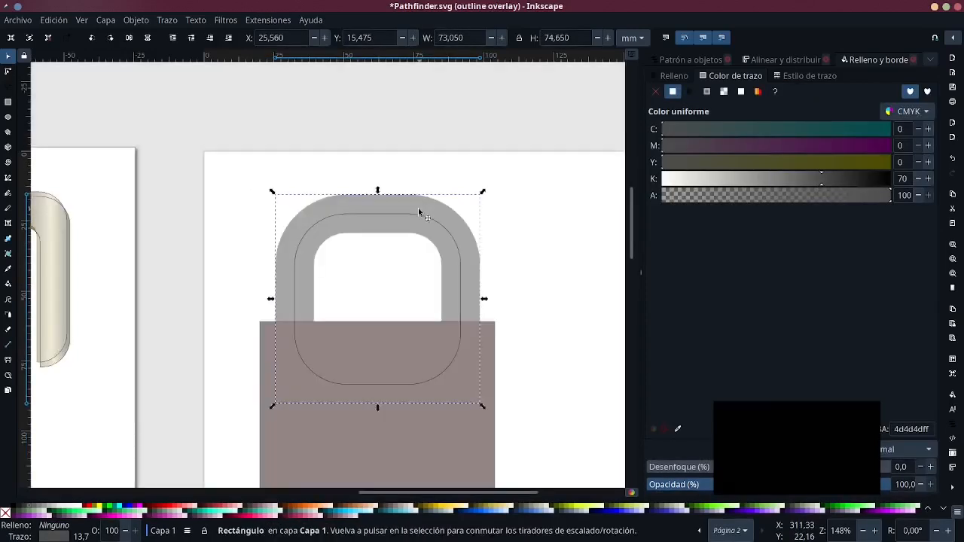
{"action": "key", "text": "ctrl+KP_5"}
{"action": "key", "text": "ctrl+KP_5"}
{"action": "key", "text": "ctrl+KP_5"}
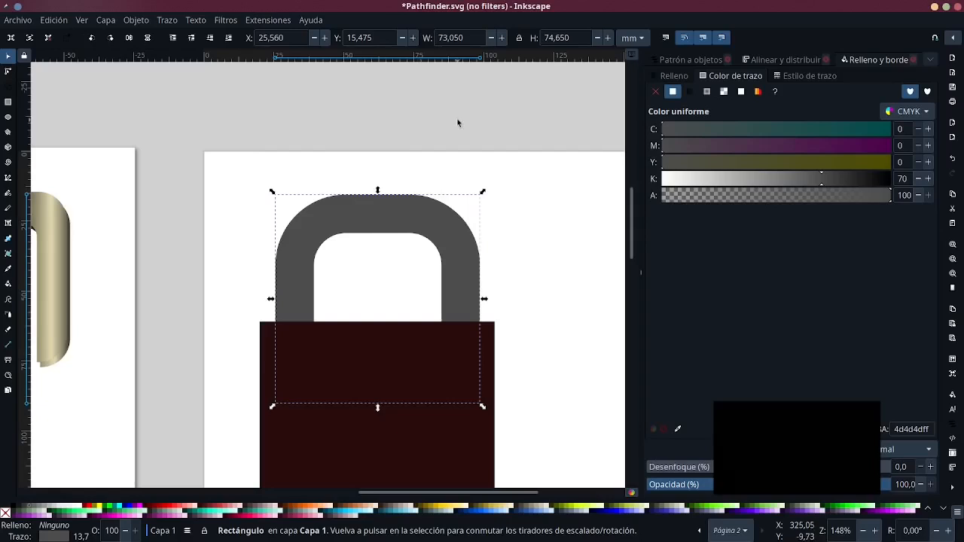
{"action": "key", "text": "ctrl+KP_5"}
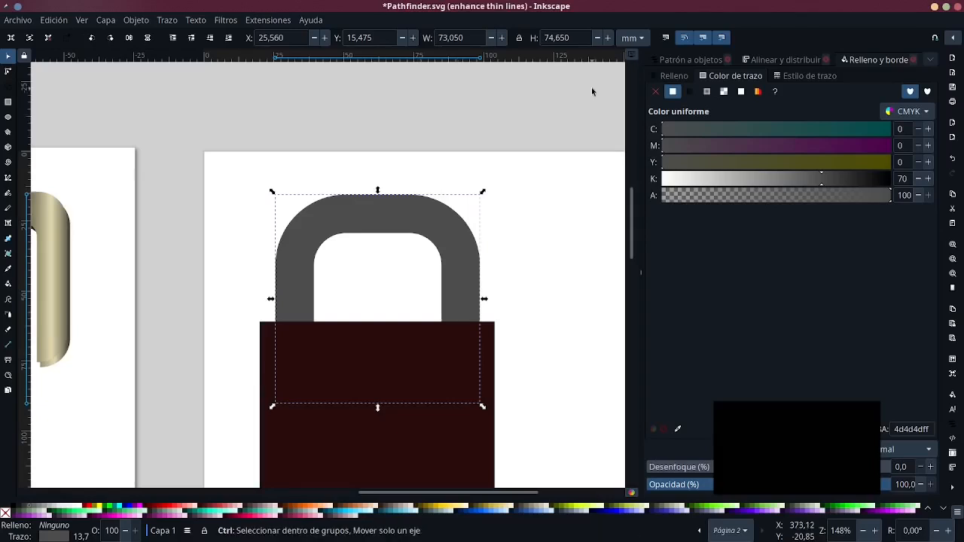
{"action": "key", "text": "ctrl+KP_5"}
{"action": "key", "text": "ctrl+KP_5"}
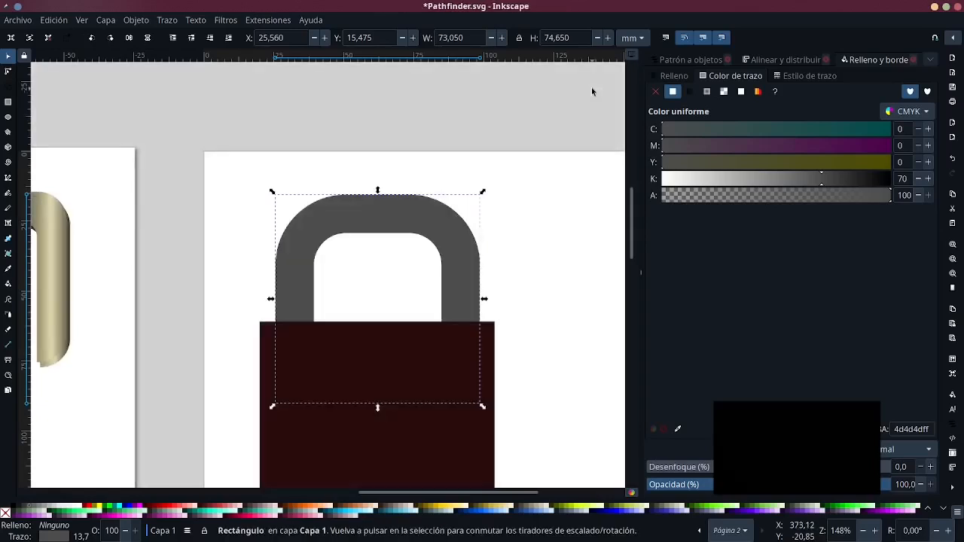
Convert the shackle's stroke to a path and check its nodes
{"action": "left_click", "coordinate": [166, 20]}
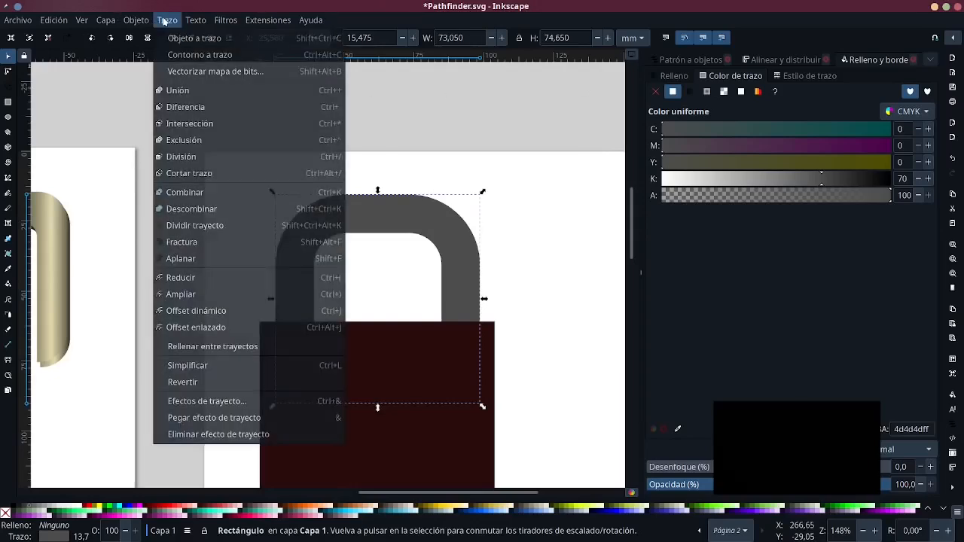
{"action": "left_click", "coordinate": [176, 55]}
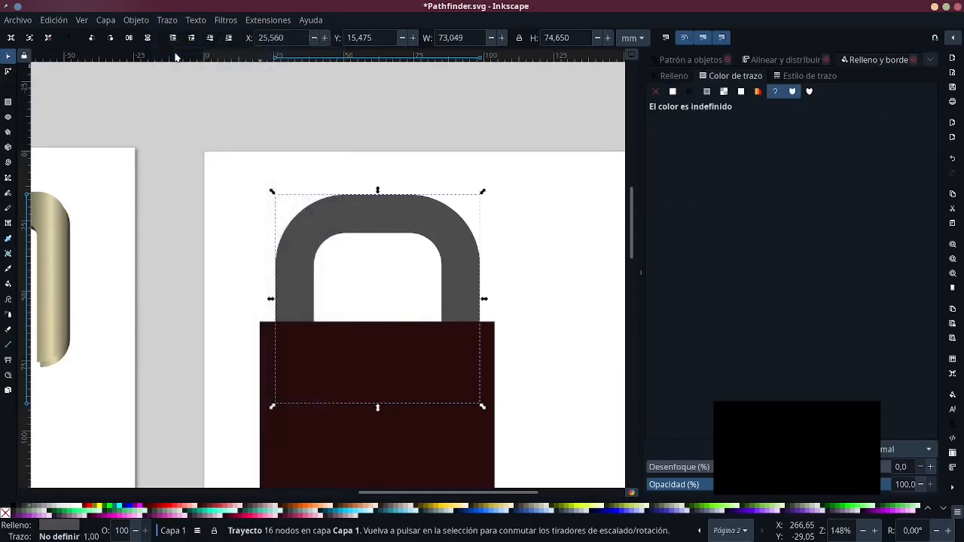
{"action": "key", "text": "n"}
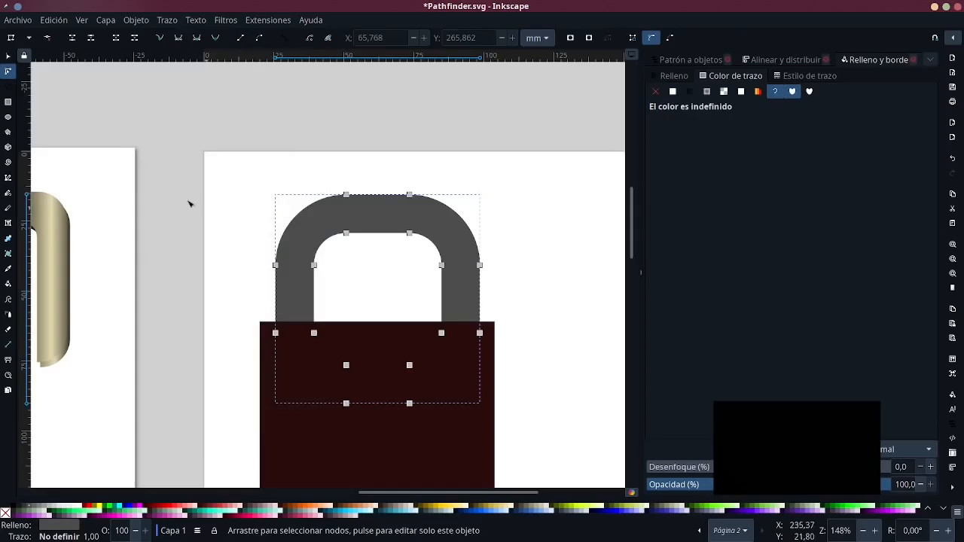
{"action": "left_click", "coordinate": [8, 58]}
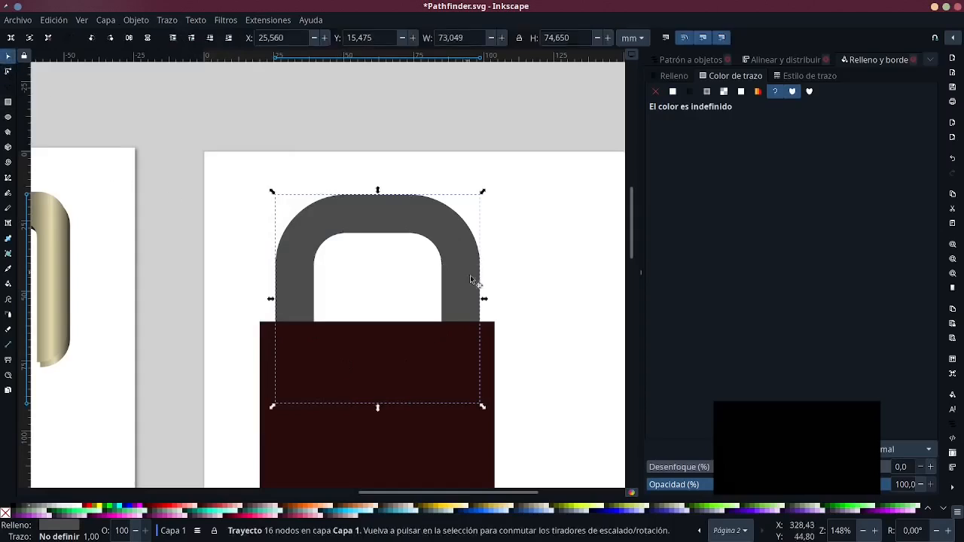
Subtract the padlock's body from the shackle with a Difference operation
{"action": "left_click_drag", "start_coordinate": [475, 284], "coordinate": [514, 267]}
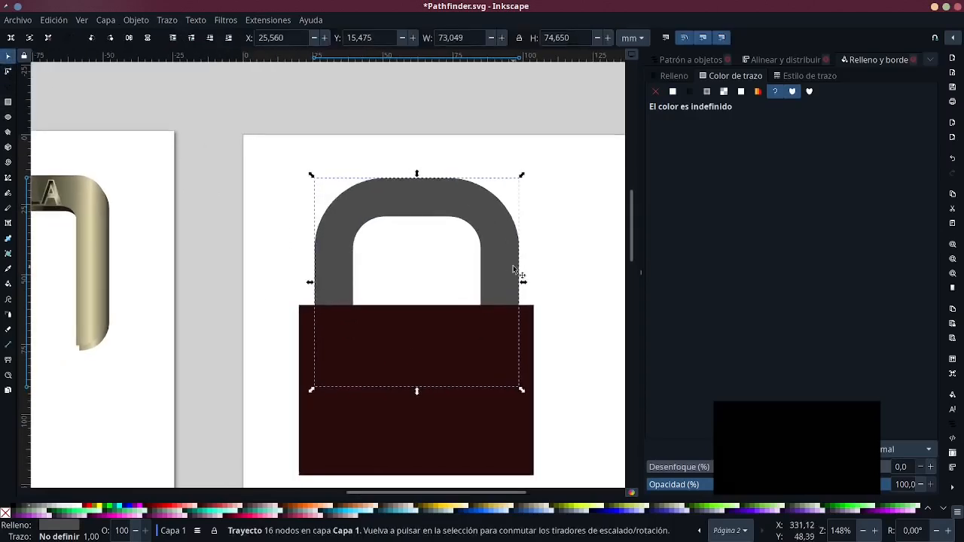
{"action": "left_click", "coordinate": [483, 404], "text": "shift"}
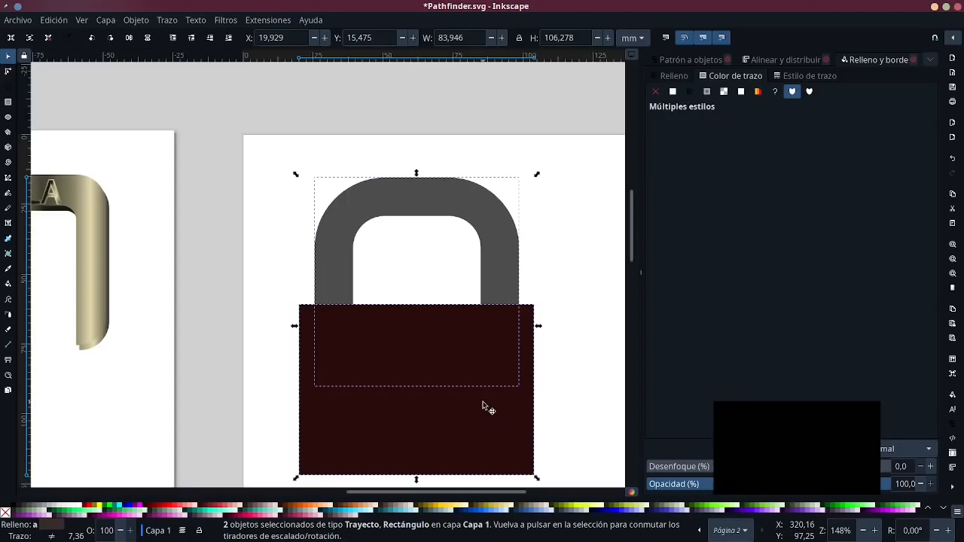
{"action": "left_click", "coordinate": [179, 25]}
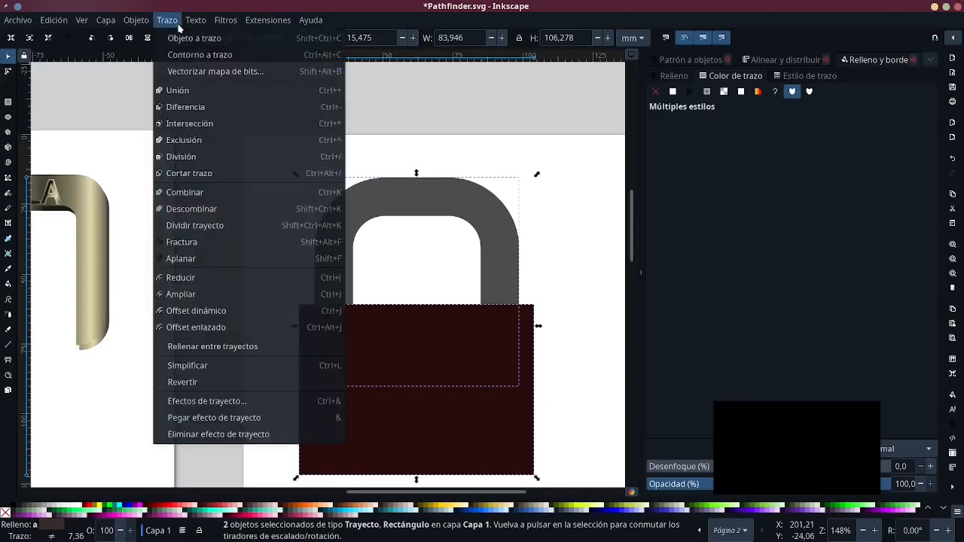
{"action": "left_click", "coordinate": [186, 108]}
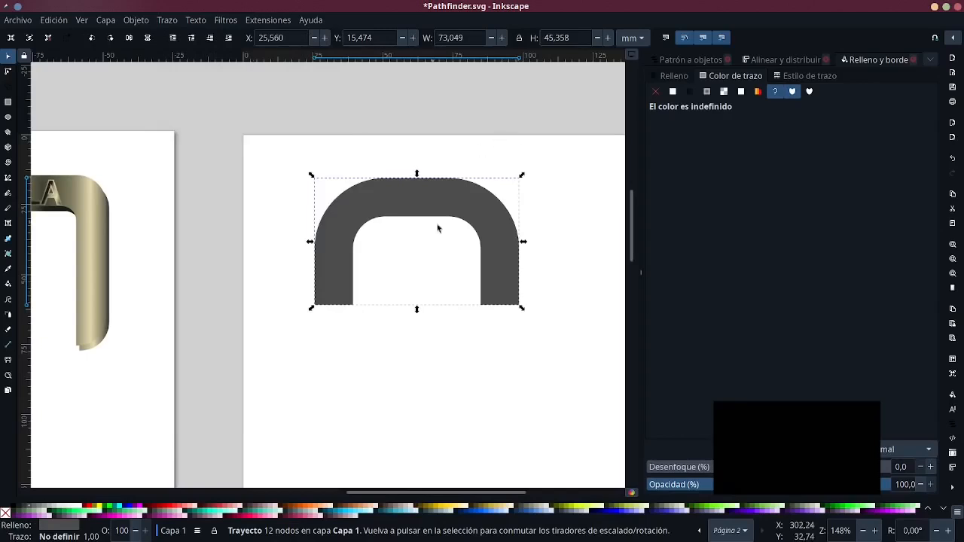
Fill the cut shackle with a mesh gradient of 3 rows and 3 columns
{"action": "left_click", "coordinate": [9, 254]}
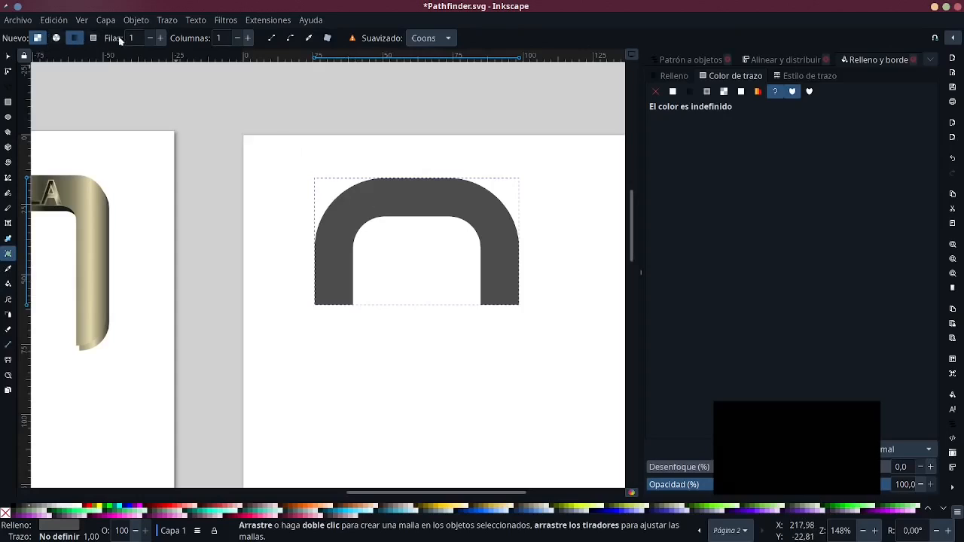
{"action": "left_click", "coordinate": [160, 38]}
{"action": "left_click", "coordinate": [251, 39]}
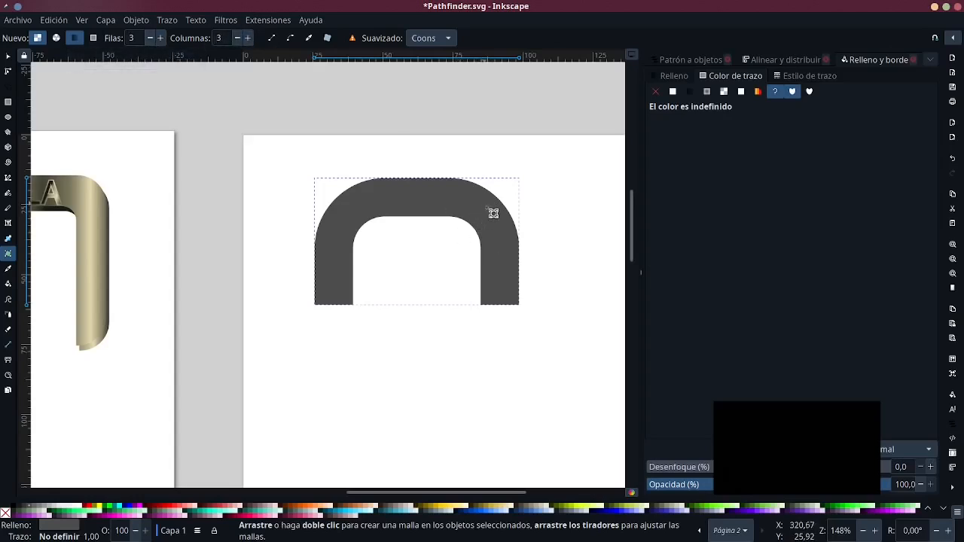
{"action": "double_click", "coordinate": [512, 250]}
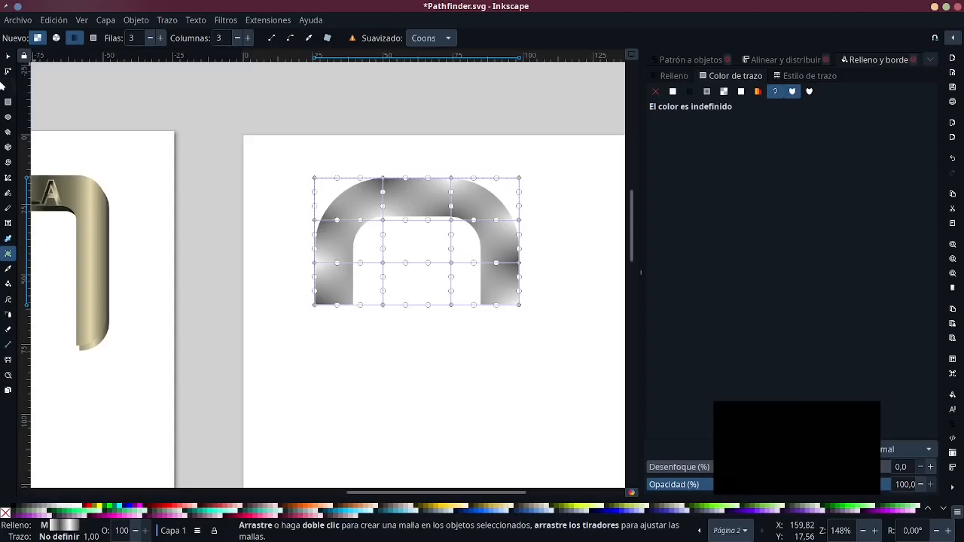
{"action": "left_click", "coordinate": [8, 56]}
{"action": "left_click", "coordinate": [230, 127]}
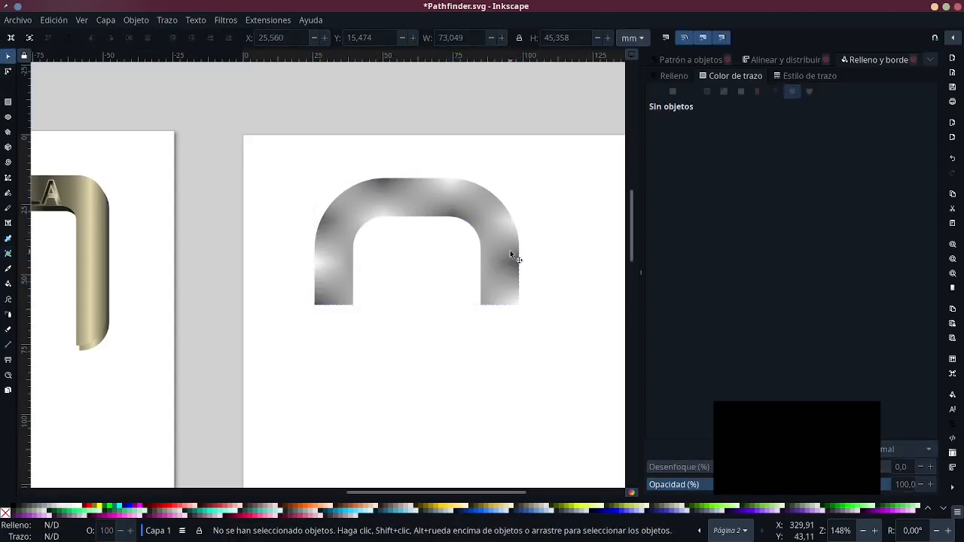
Recolour the shackle's mesh: set the upper right-edge node to 61% black and the top edge's right inner node to 57% black
{"action": "double_click", "coordinate": [510, 250]}
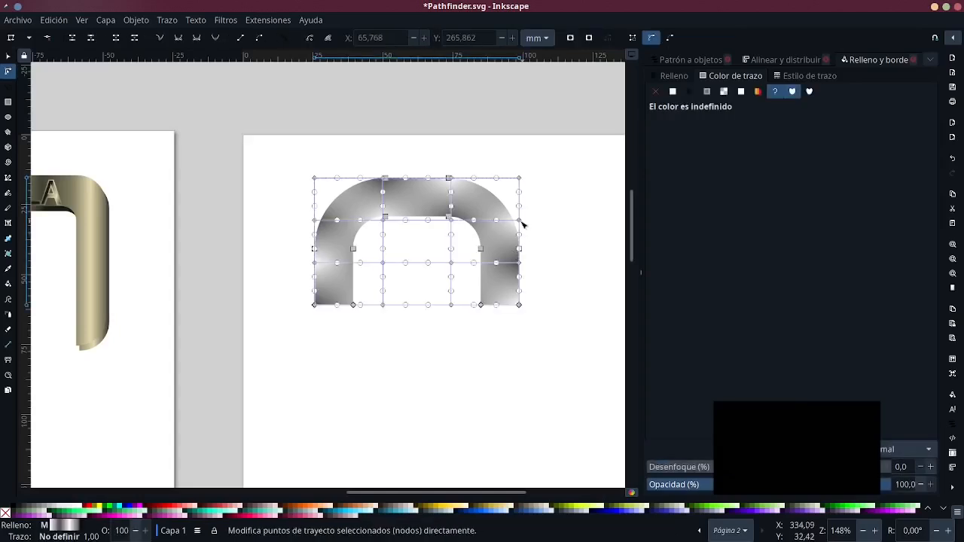
{"action": "left_click", "coordinate": [520, 221]}
{"action": "mouse_move", "coordinate": [711, 179]}
{"action": "left_mouse_down"}
{"action": "mouse_move", "coordinate": [823, 173]}
{"action": "mouse_move", "coordinate": [867, 122]}
{"action": "mouse_move", "coordinate": [801, 166]}
{"action": "left_mouse_up"}
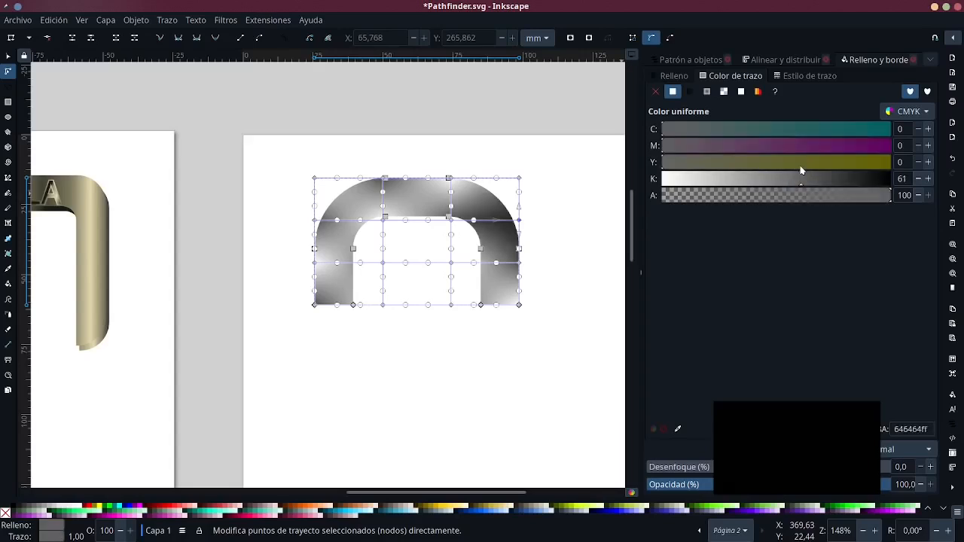
{"action": "left_click", "coordinate": [450, 180]}
{"action": "mouse_move", "coordinate": [850, 183]}
{"action": "left_mouse_down"}
{"action": "mouse_move", "coordinate": [867, 179]}
{"action": "mouse_move", "coordinate": [791, 192]}
{"action": "left_mouse_up"}
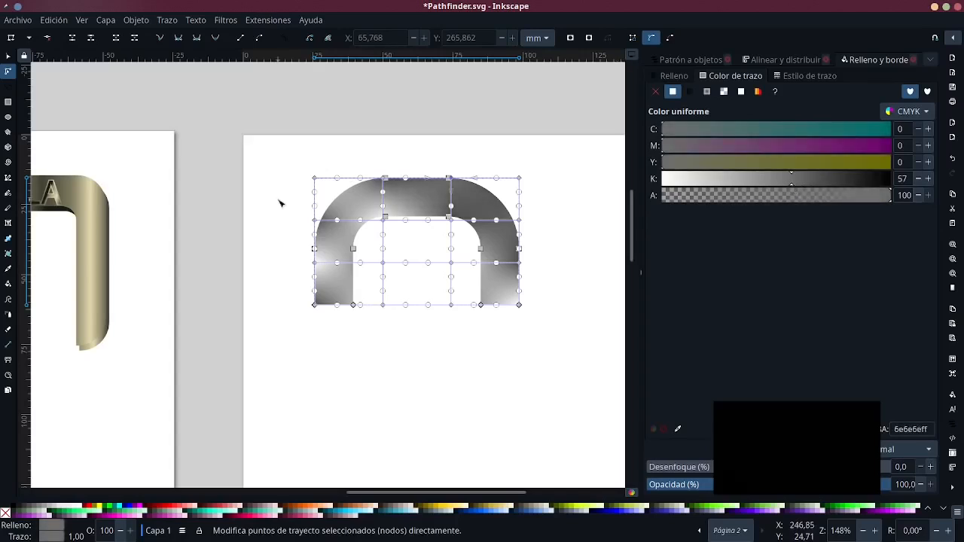
Tint the mesh's top right inner node with 29% yellow and 73% black, and set the lower left-edge node to 54% black
{"action": "left_click", "coordinate": [314, 249]}
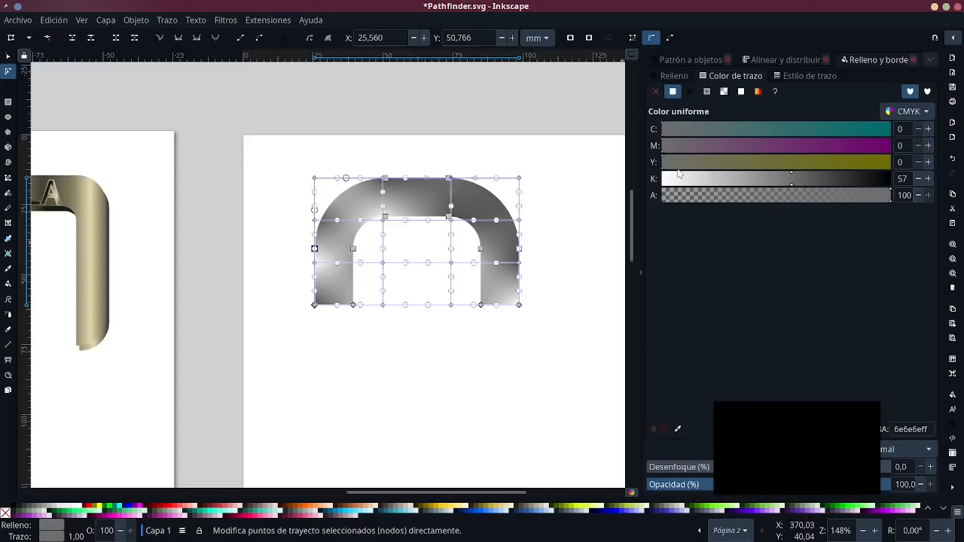
{"action": "left_click_drag", "start_coordinate": [699, 168], "coordinate": [727, 168]}
{"action": "left_click", "coordinate": [817, 178]}
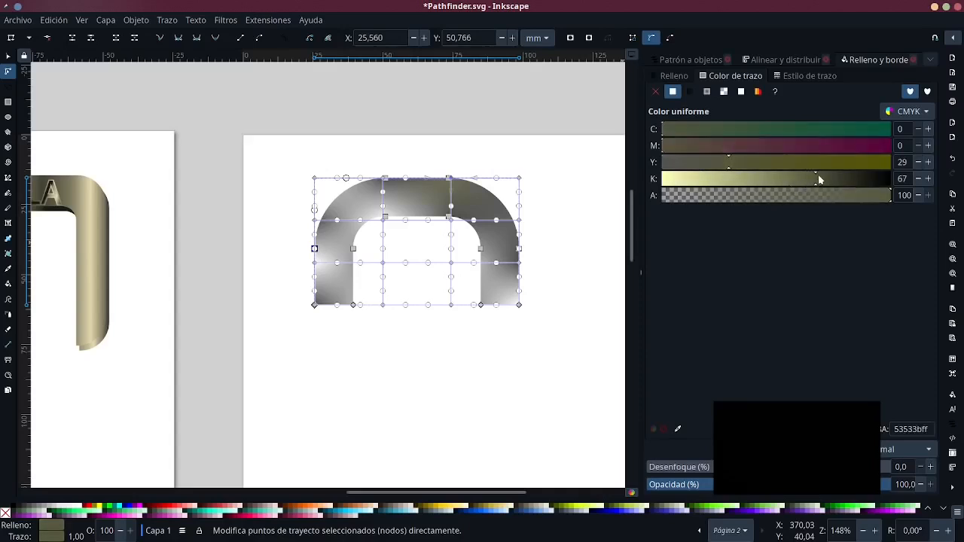
{"action": "left_click_drag", "start_coordinate": [818, 178], "coordinate": [829, 178]}
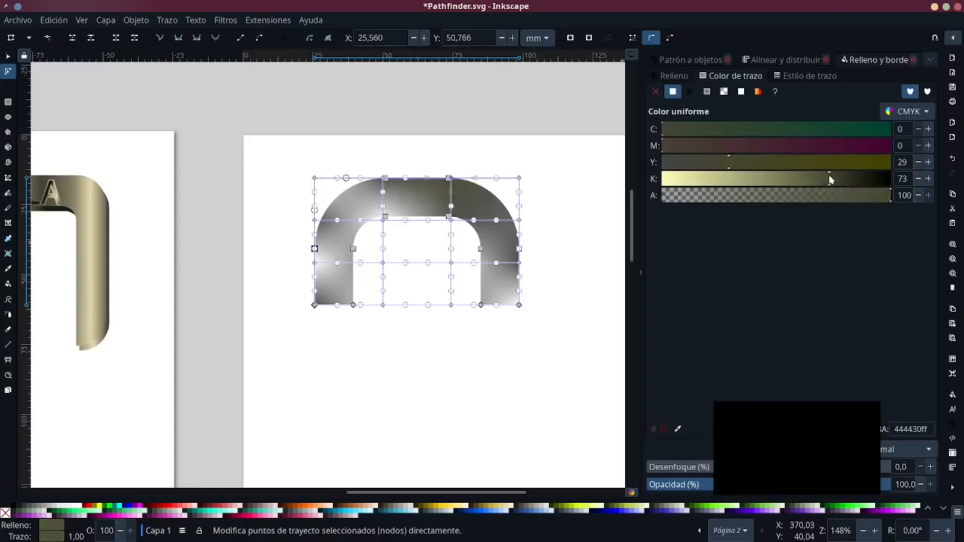
{"action": "left_click", "coordinate": [315, 261]}
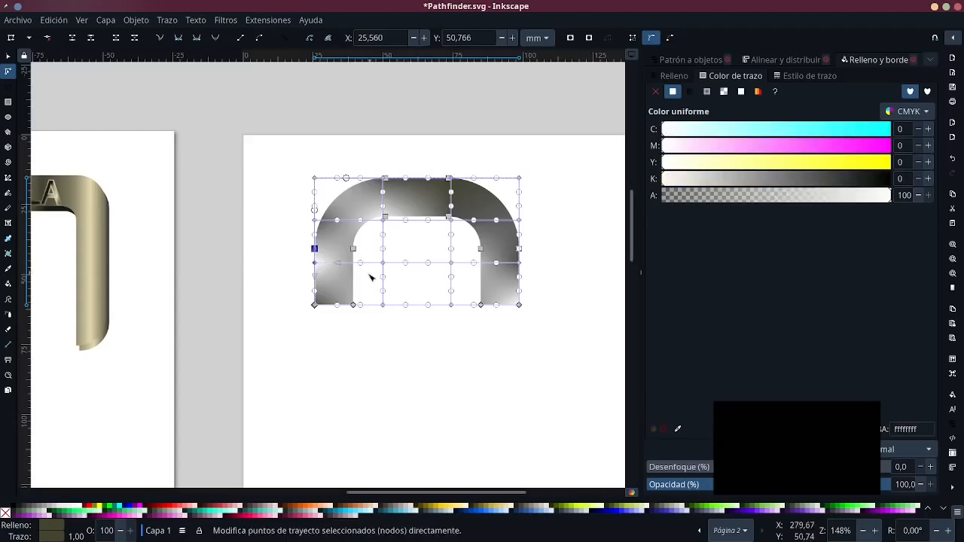
{"action": "left_click_drag", "start_coordinate": [766, 178], "coordinate": [785, 178]}
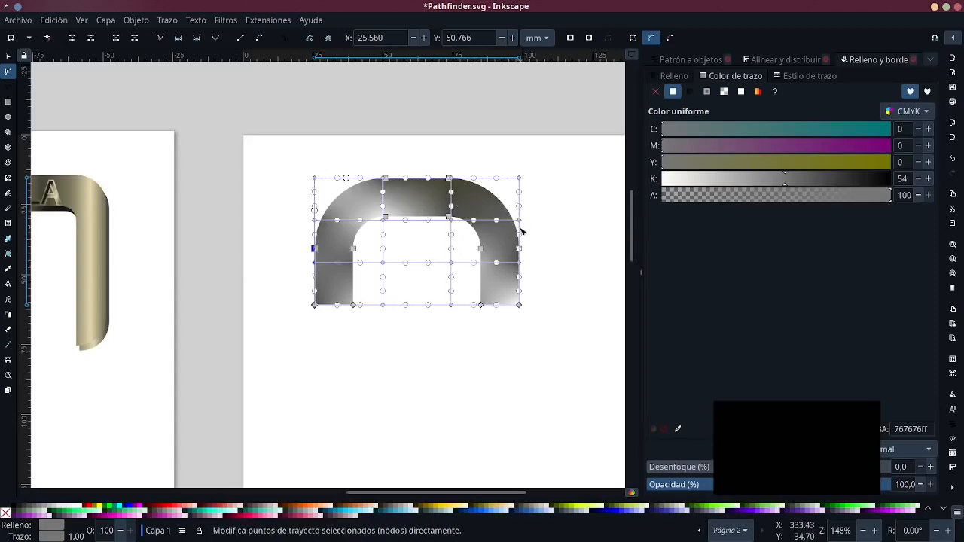
Try reshaping the mesh's right edge, undo it, and bow the two vertical mesh lines outward across the shackle's top
{"action": "left_click_drag", "start_coordinate": [515, 226], "coordinate": [493, 237]}
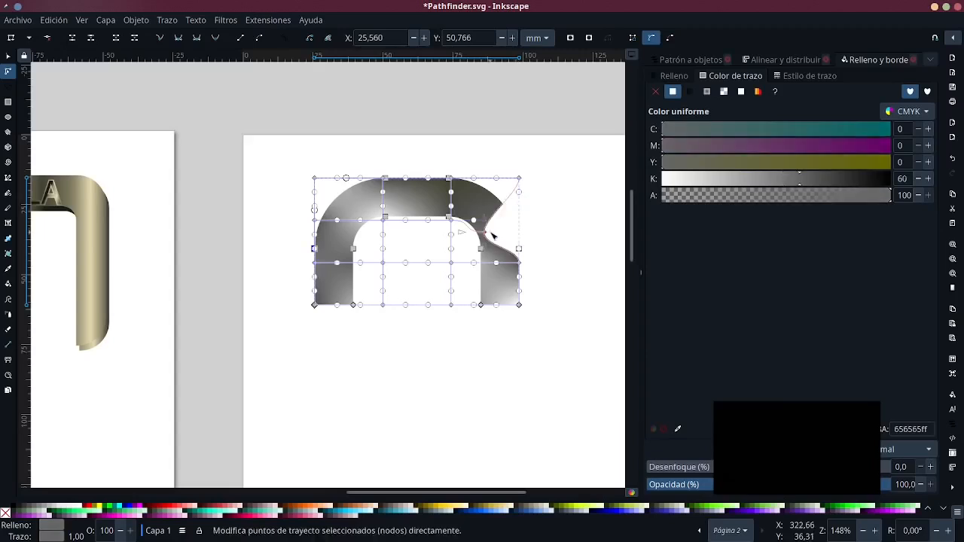
{"action": "key", "text": "ctrl+z"}
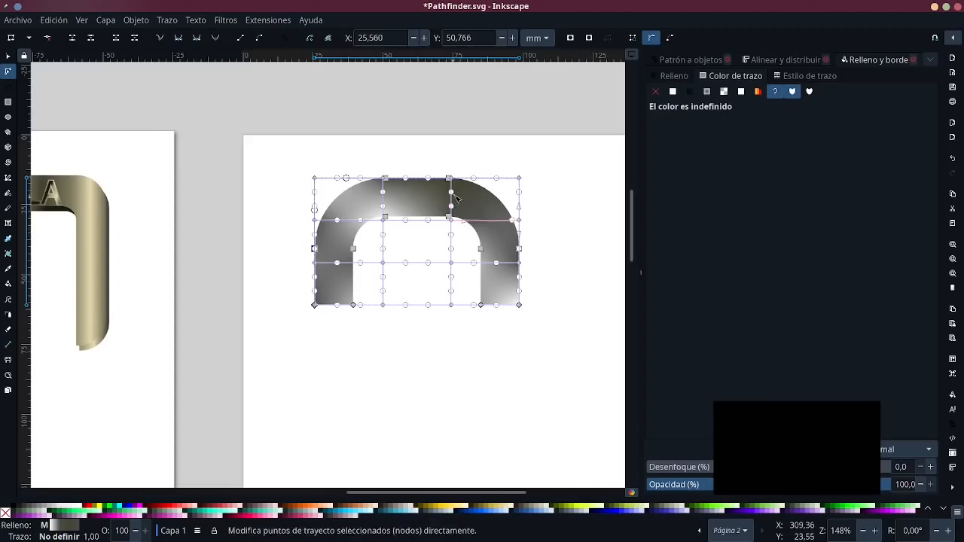
{"action": "left_click_drag", "start_coordinate": [451, 194], "coordinate": [477, 205]}
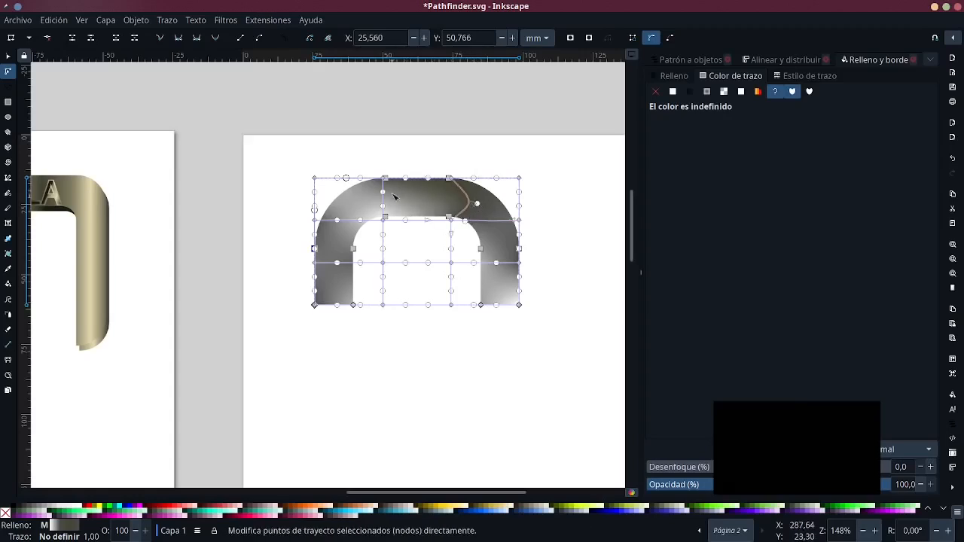
{"action": "left_click_drag", "start_coordinate": [383, 192], "coordinate": [358, 211]}
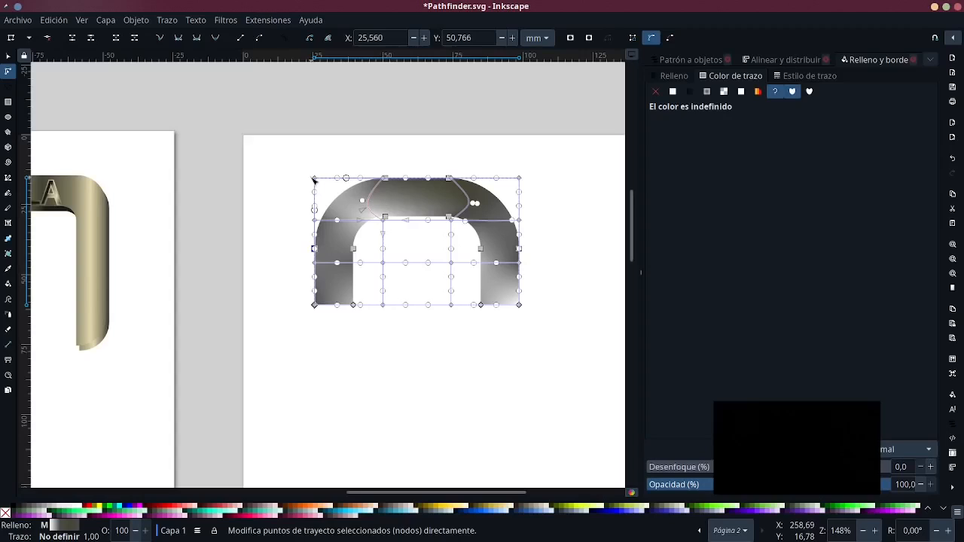
Darken the mesh's upper-left corner node to 72% black and deselect the shackle
{"action": "left_click", "coordinate": [314, 180]}
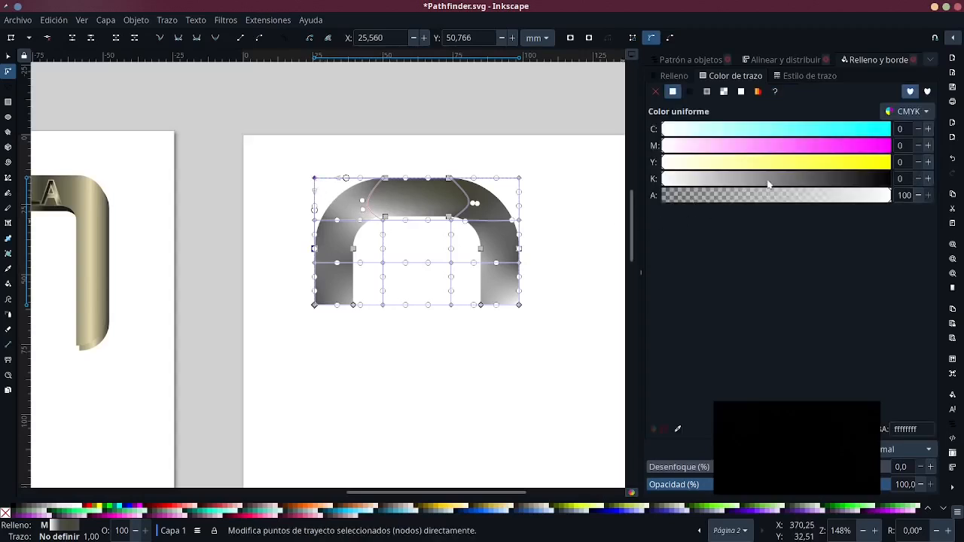
{"action": "left_click_drag", "start_coordinate": [768, 184], "coordinate": [828, 174]}
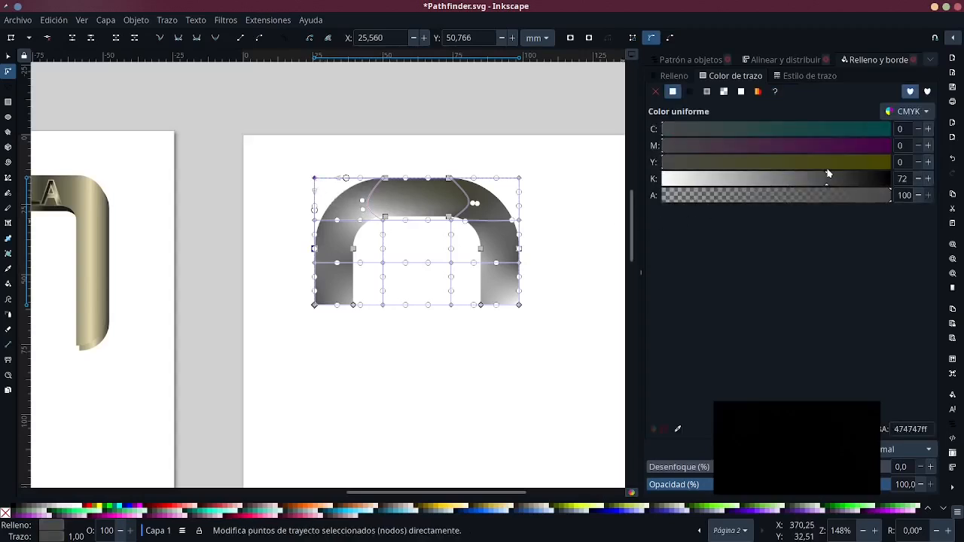
{"action": "left_click", "coordinate": [369, 144]}
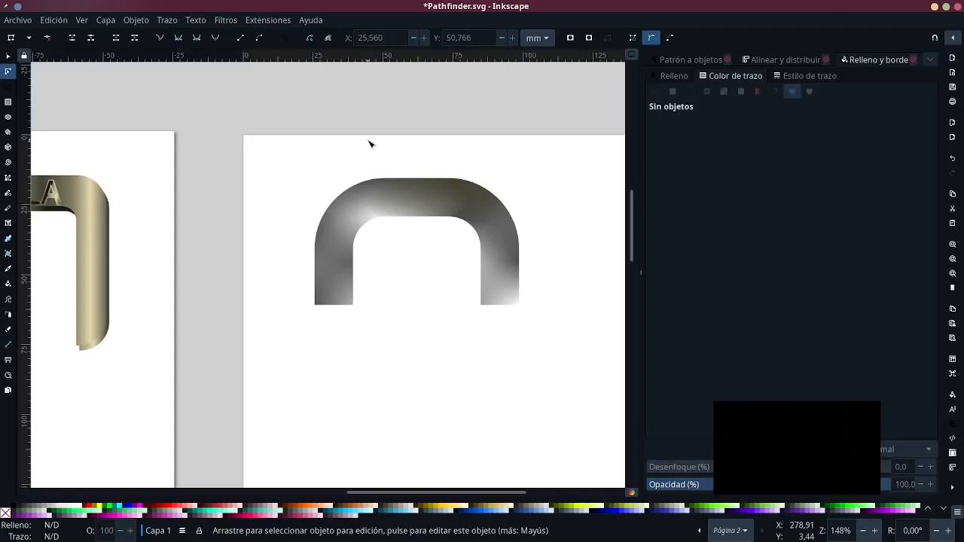
Duplicate page 1's bronze gradient rectangle, place it under the shackle on page 2 and resize it to about 84 × 61 mm
{"action": "scroll", "coordinate": [512, 304], "scroll_direction": "down", "scroll_amount": 1, "text": "ctrl"}
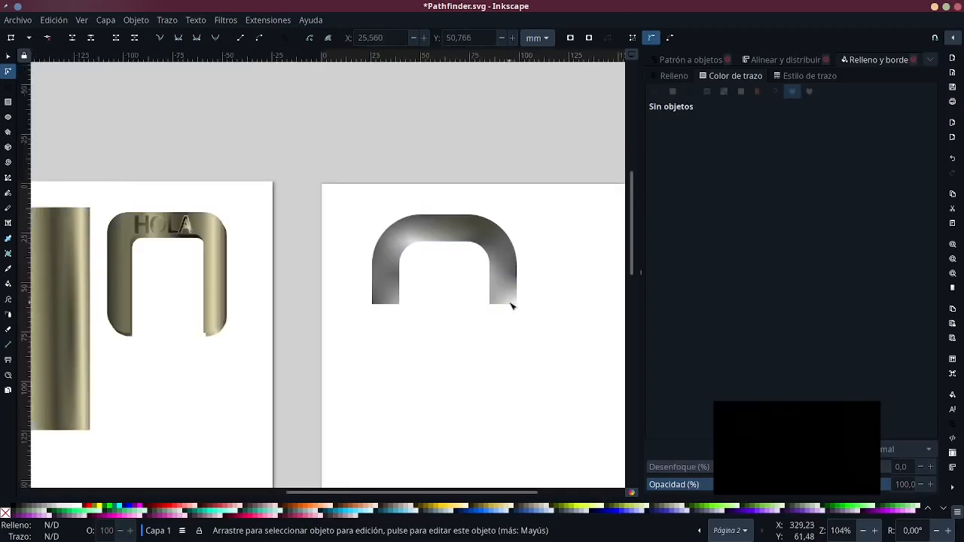
{"action": "scroll", "coordinate": [324, 316], "scroll_direction": "down", "scroll_amount": 3}
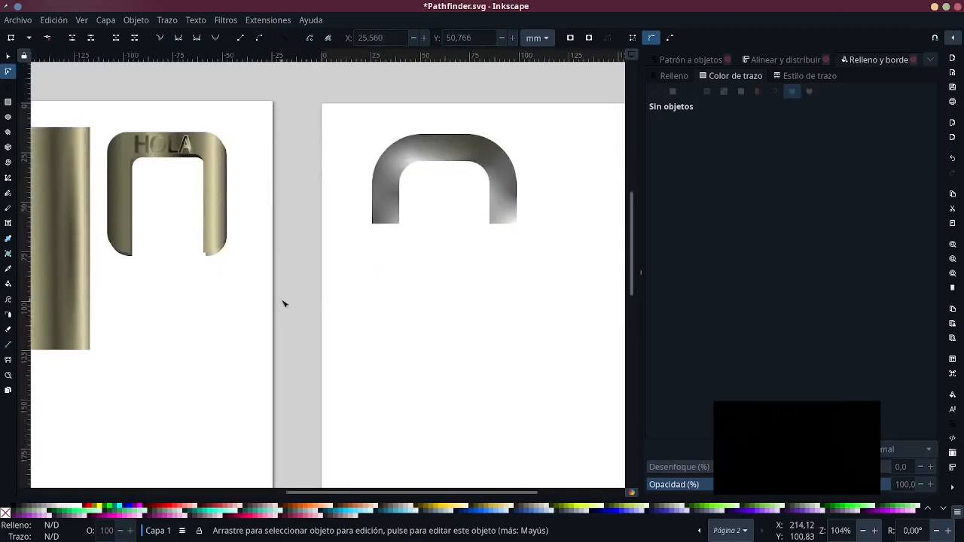
{"action": "left_click", "coordinate": [5, 64]}
{"action": "left_click", "coordinate": [43, 150]}
{"action": "key", "text": "ctrl+d"}
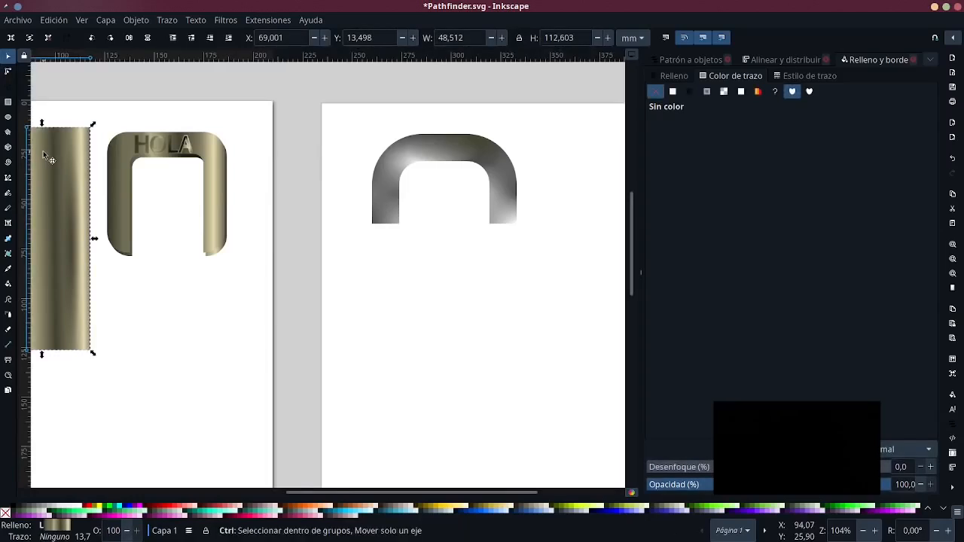
{"action": "left_click_drag", "start_coordinate": [43, 151], "coordinate": [365, 289]}
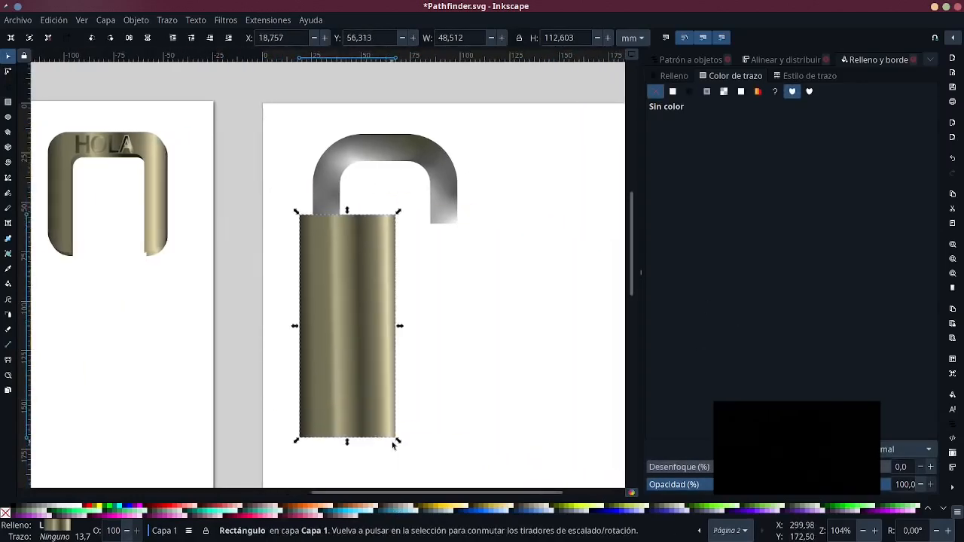
{"action": "left_click_drag", "start_coordinate": [398, 442], "coordinate": [470, 338]}
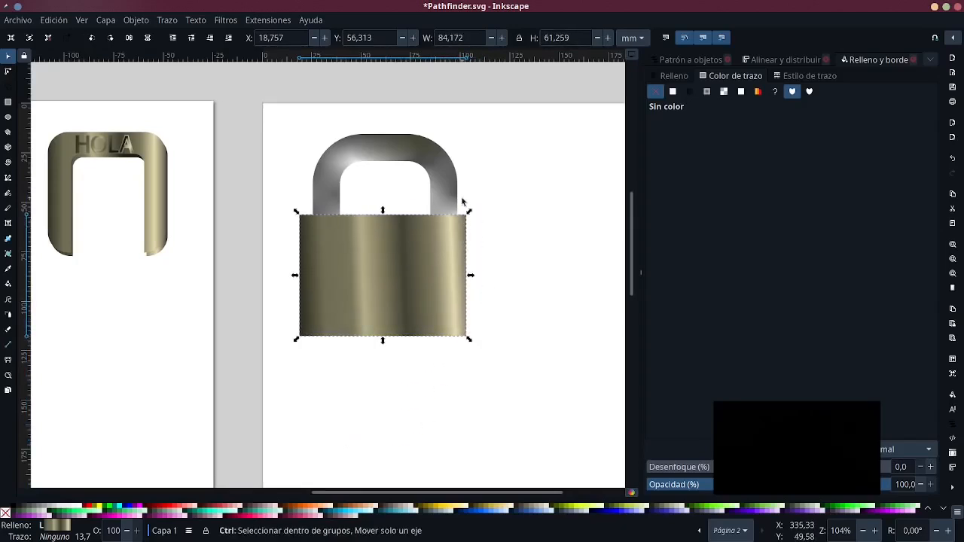
Round the corners of the bronze padlock body to a radius of about 2.6 mm
{"action": "scroll", "coordinate": [462, 197], "scroll_direction": "up", "scroll_amount": 2}
{"action": "key", "text": "r"}
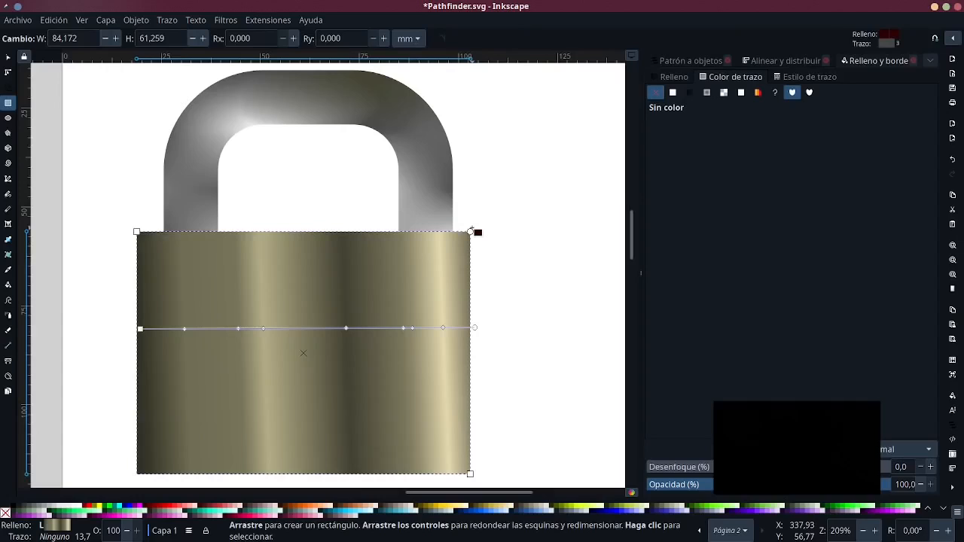
{"action": "left_click_drag", "start_coordinate": [469, 231], "coordinate": [470, 241]}
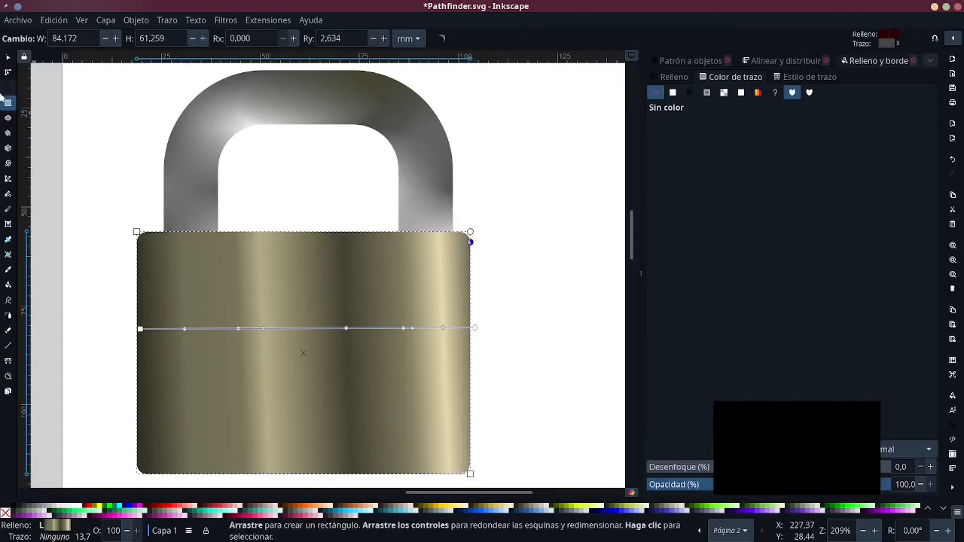
{"action": "left_click", "coordinate": [7, 56]}
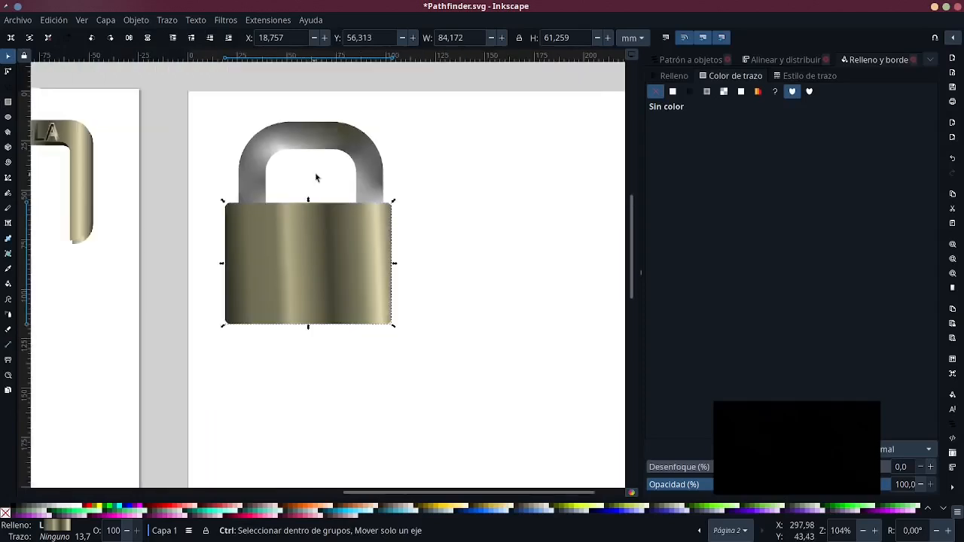
{"action": "scroll", "coordinate": [316, 179], "scroll_direction": "down", "scroll_amount": 2}
{"action": "left_click", "coordinate": [411, 259]}
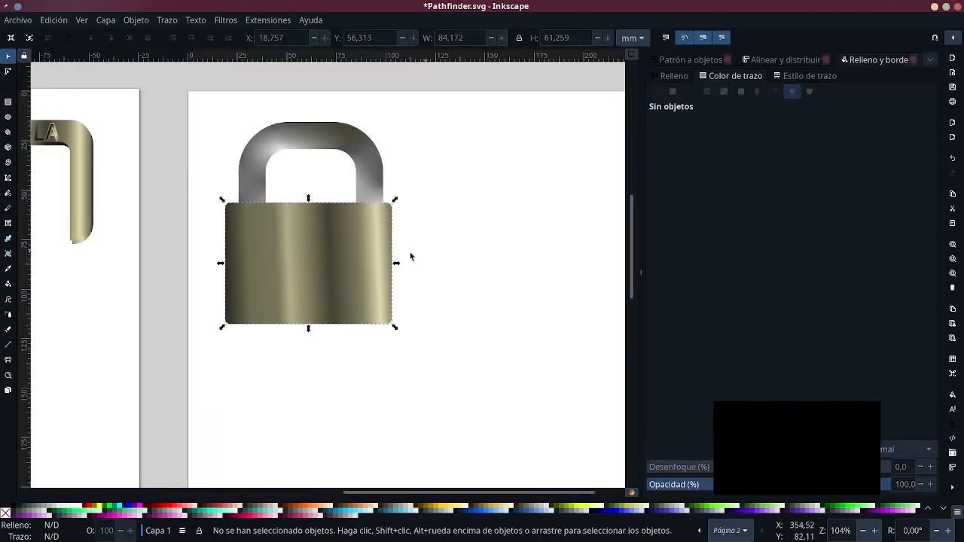
Place a copy of the arch's HOLA lettering on the padlock body and enlarge it to about 46 × 15 mm
{"action": "scroll", "coordinate": [487, 253], "scroll_direction": "left", "scroll_amount": 3}
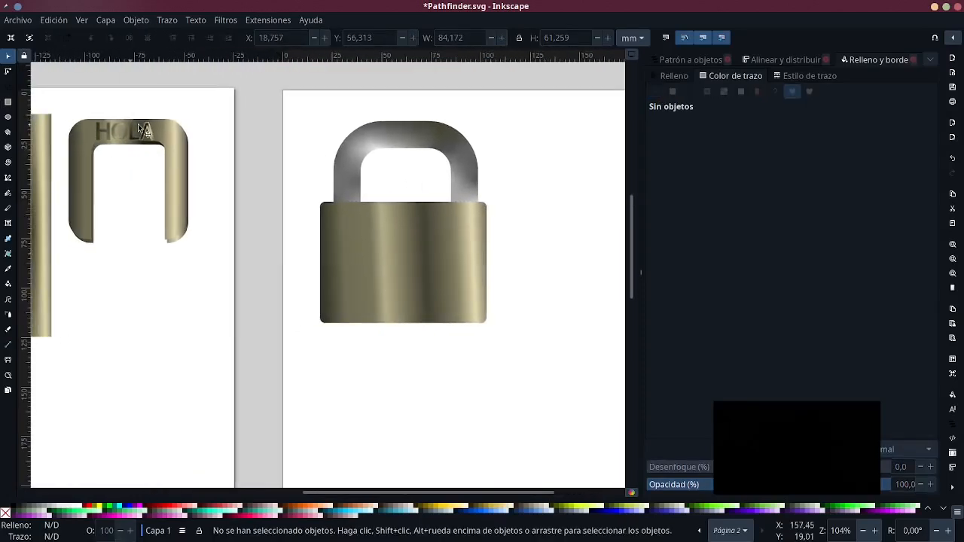
{"action": "left_click", "coordinate": [143, 130]}
{"action": "left_click_drag", "start_coordinate": [133, 132], "coordinate": [467, 295]}
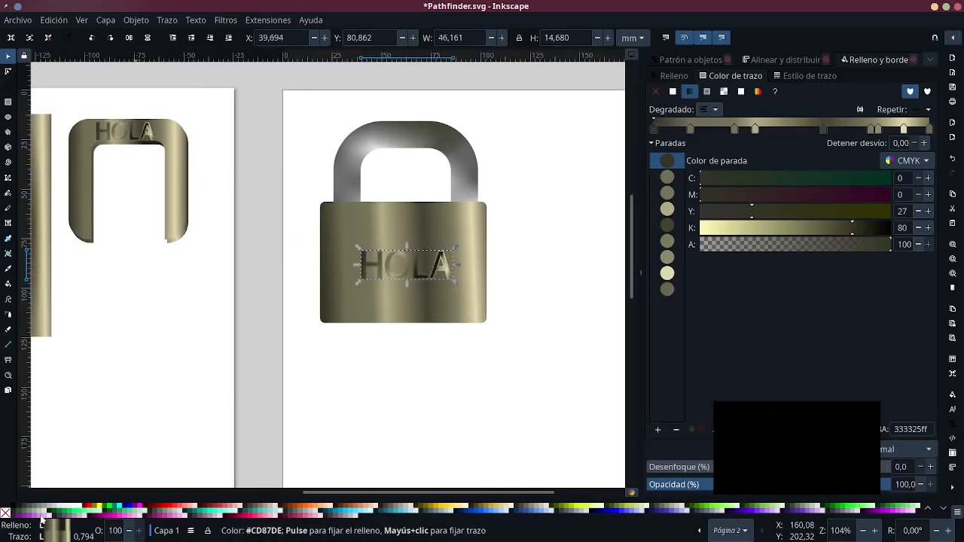
Replace the padlock lettering's stroke gradient with a flat brown of 14% magenta, 71% yellow and 65% black
{"action": "left_click", "coordinate": [473, 510], "text": "shift"}
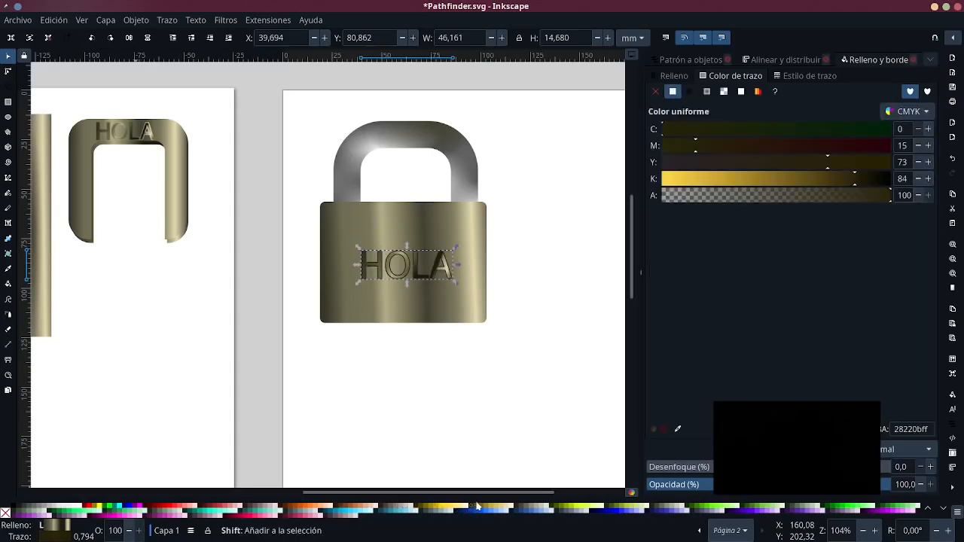
{"action": "left_click_drag", "start_coordinate": [855, 179], "coordinate": [810, 187]}
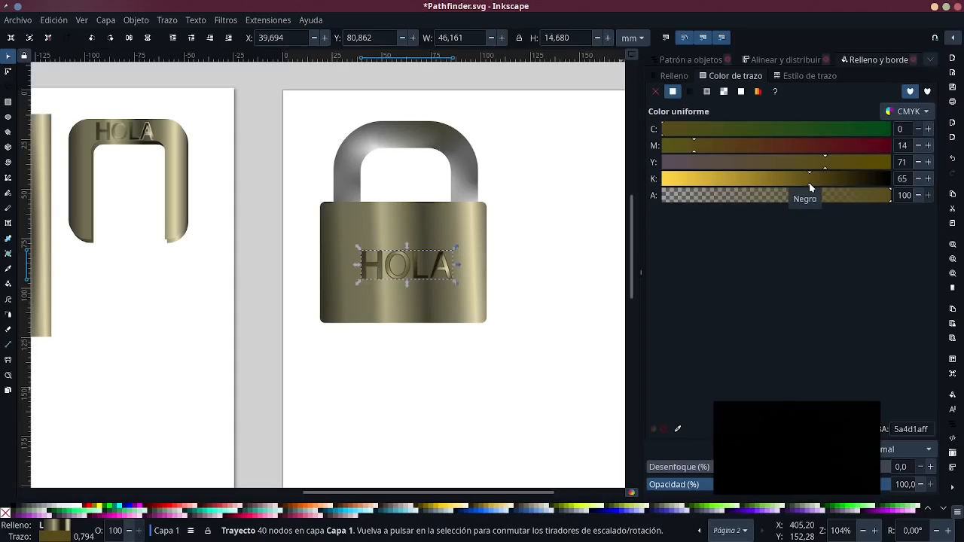
{"action": "left_click", "coordinate": [505, 221]}
Copy the translucent highlight from page 1's bronze rectangle onto the padlock body's left edge and resize it to about 15 × 64 mm
{"action": "scroll", "coordinate": [465, 290], "scroll_direction": "down", "scroll_amount": 1, "text": "ctrl"}
{"action": "scroll", "coordinate": [465, 290], "scroll_direction": "down", "scroll_amount": 1, "text": "ctrl"}
{"action": "scroll", "coordinate": [467, 289], "scroll_direction": "up", "scroll_amount": 1, "text": "ctrl"}
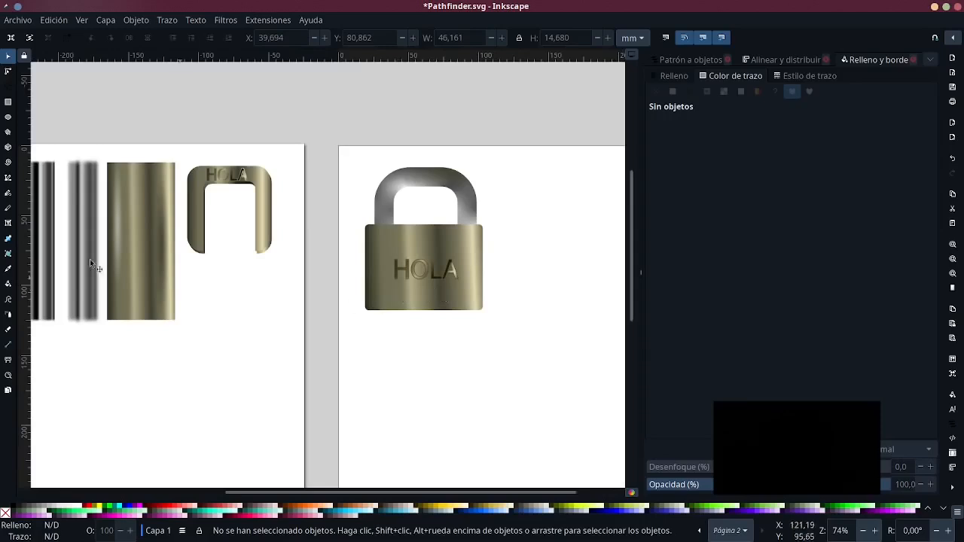
{"action": "left_click", "coordinate": [118, 239]}
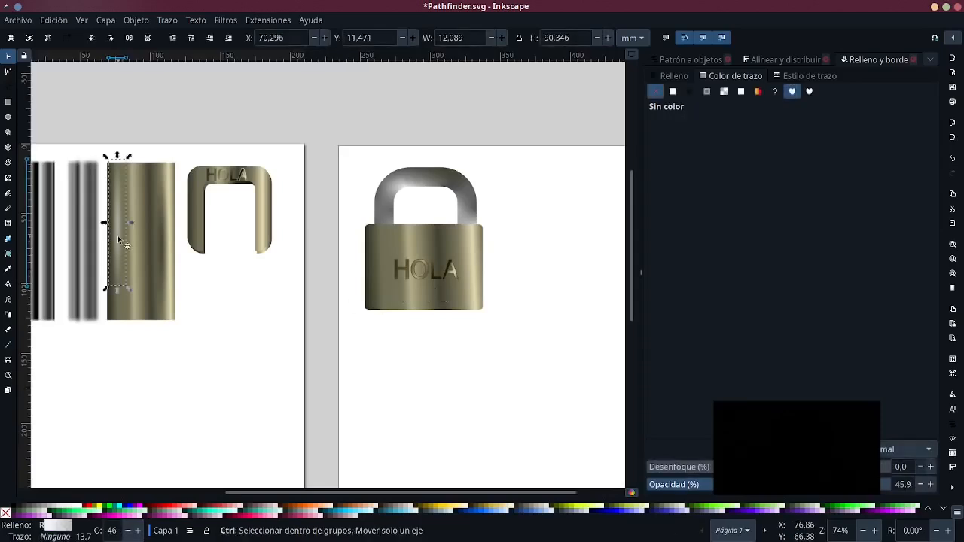
{"action": "left_click_drag", "start_coordinate": [119, 238], "coordinate": [380, 271]}
{"action": "left_click_drag", "start_coordinate": [380, 196], "coordinate": [378, 237]}
{"action": "left_click_drag", "start_coordinate": [366, 283], "coordinate": [358, 280]}
{"action": "left_click", "coordinate": [453, 372]}
{"action": "scroll", "coordinate": [452, 372], "scroll_direction": "down", "scroll_amount": 1}
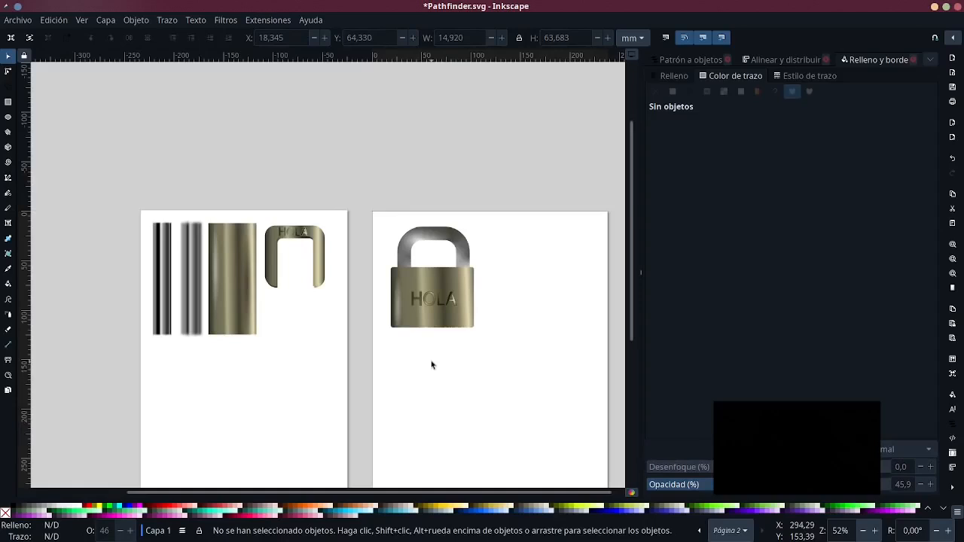